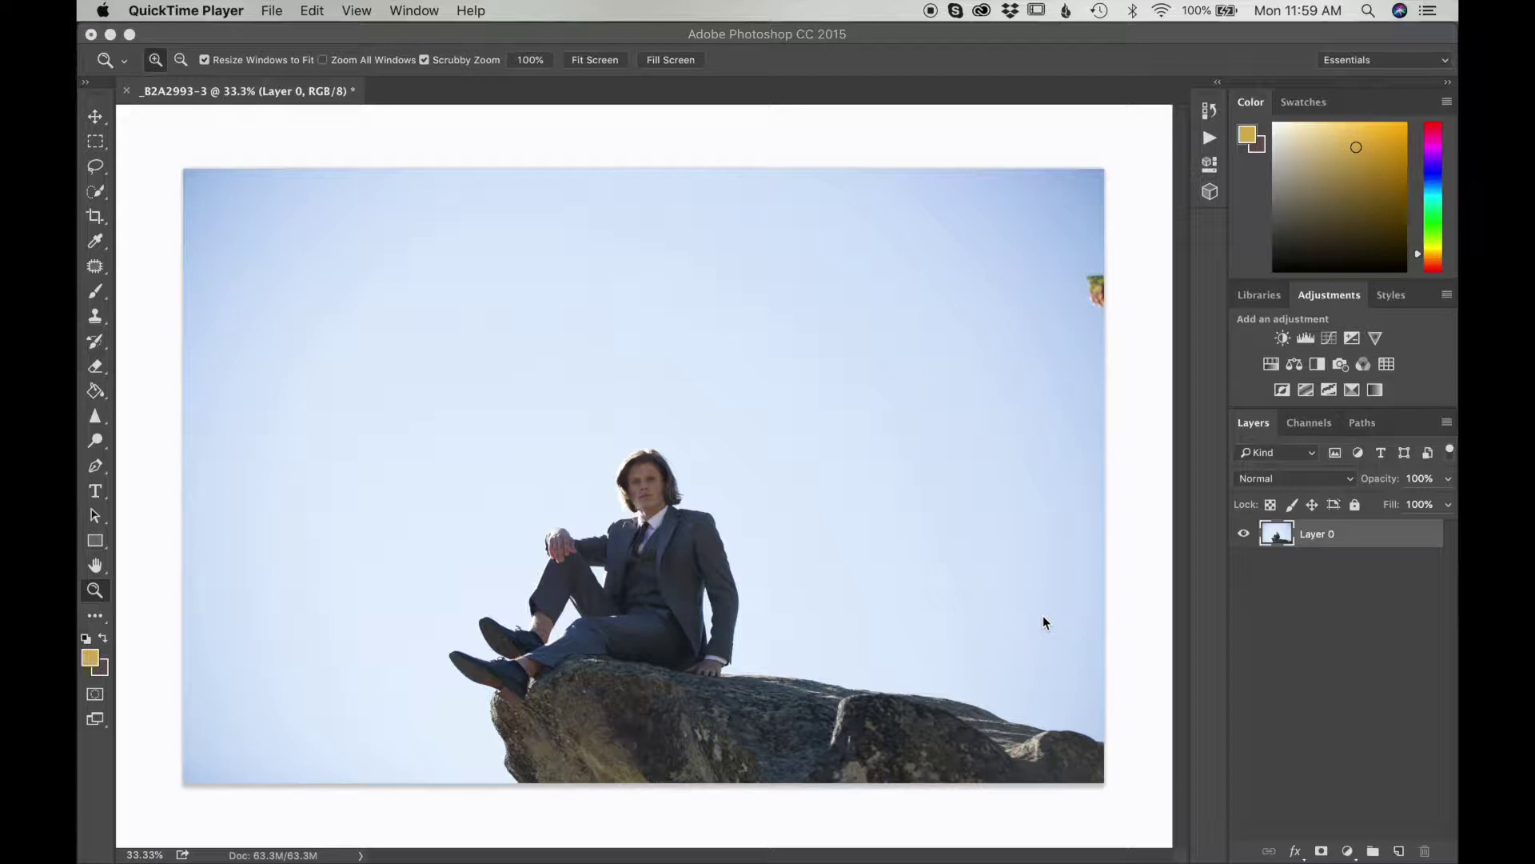
Step: Duplicate Layer 0 to create Layer 0 copy above the original photo layer
left_click(1313, 534)
left_click_drag(1312, 534, 1400, 852)
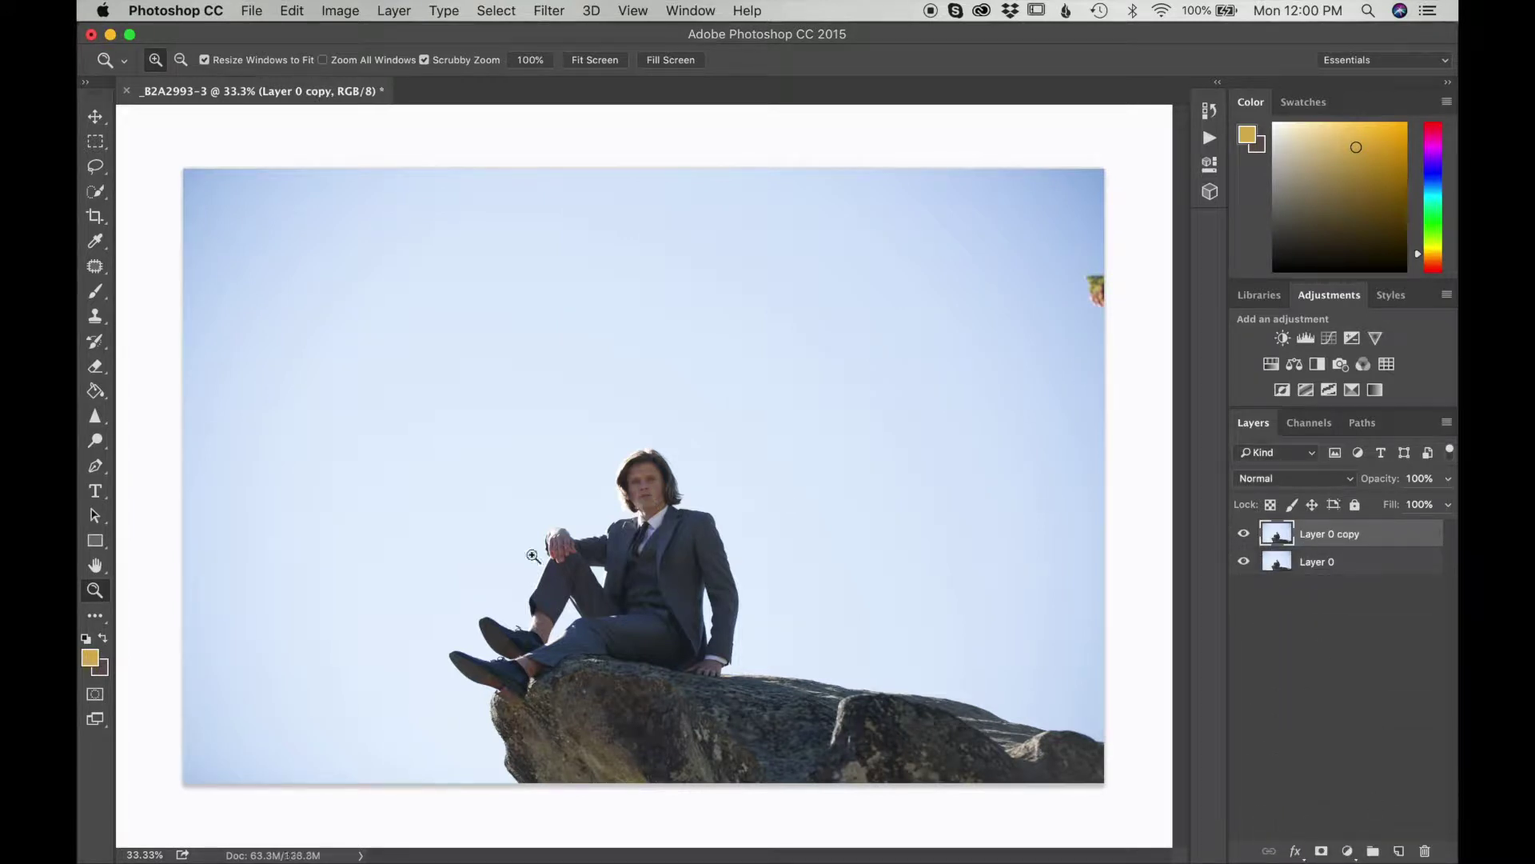
Step: Zoom to 100% on the raised leg and lasso around its lower trouser and shin
left_click(556, 627)
left_click(556, 627)
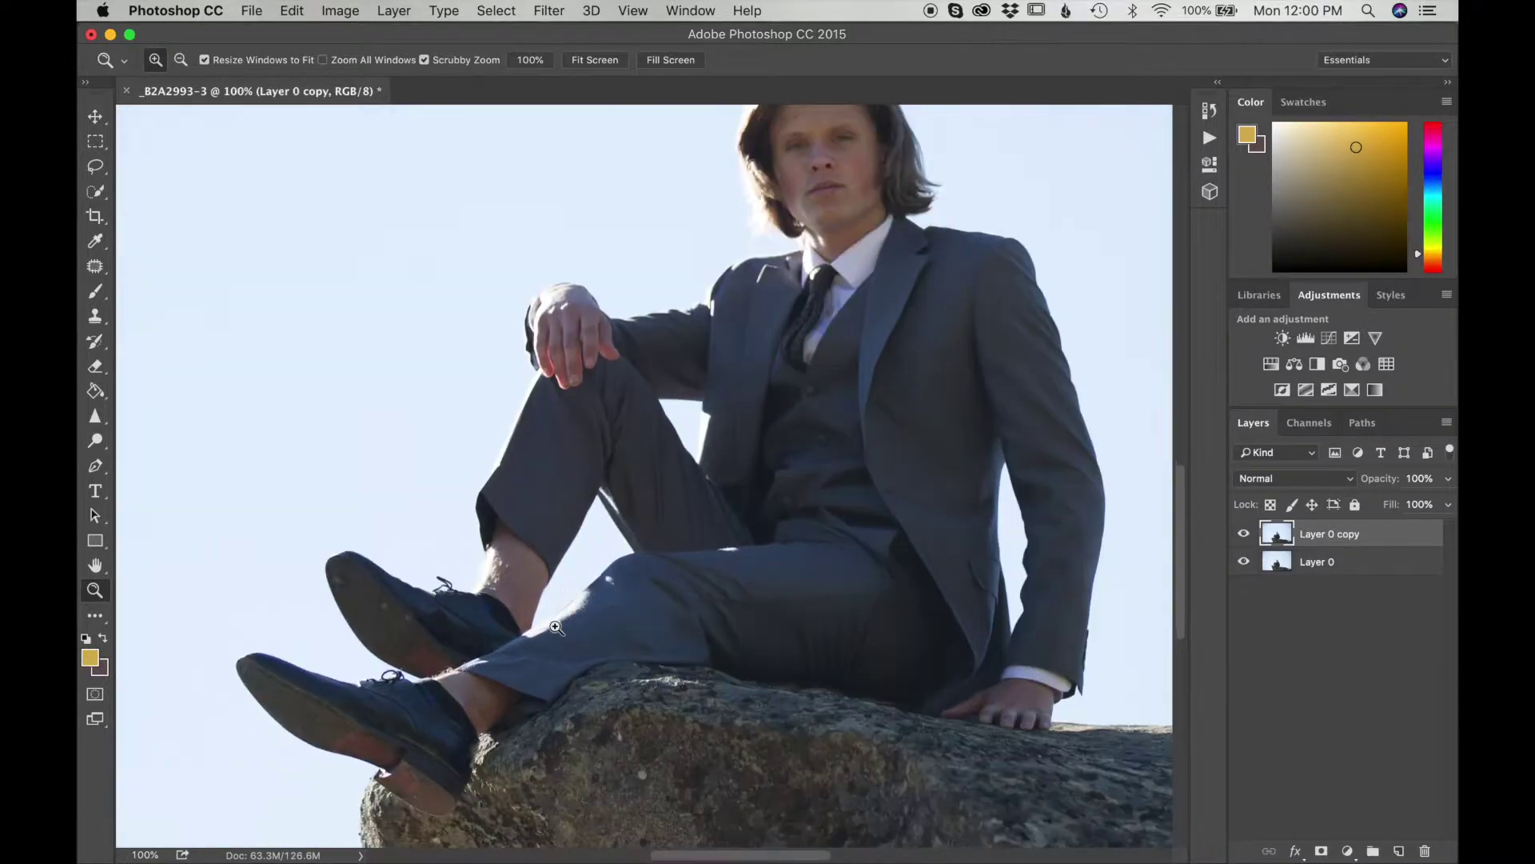
left_click(96, 169)
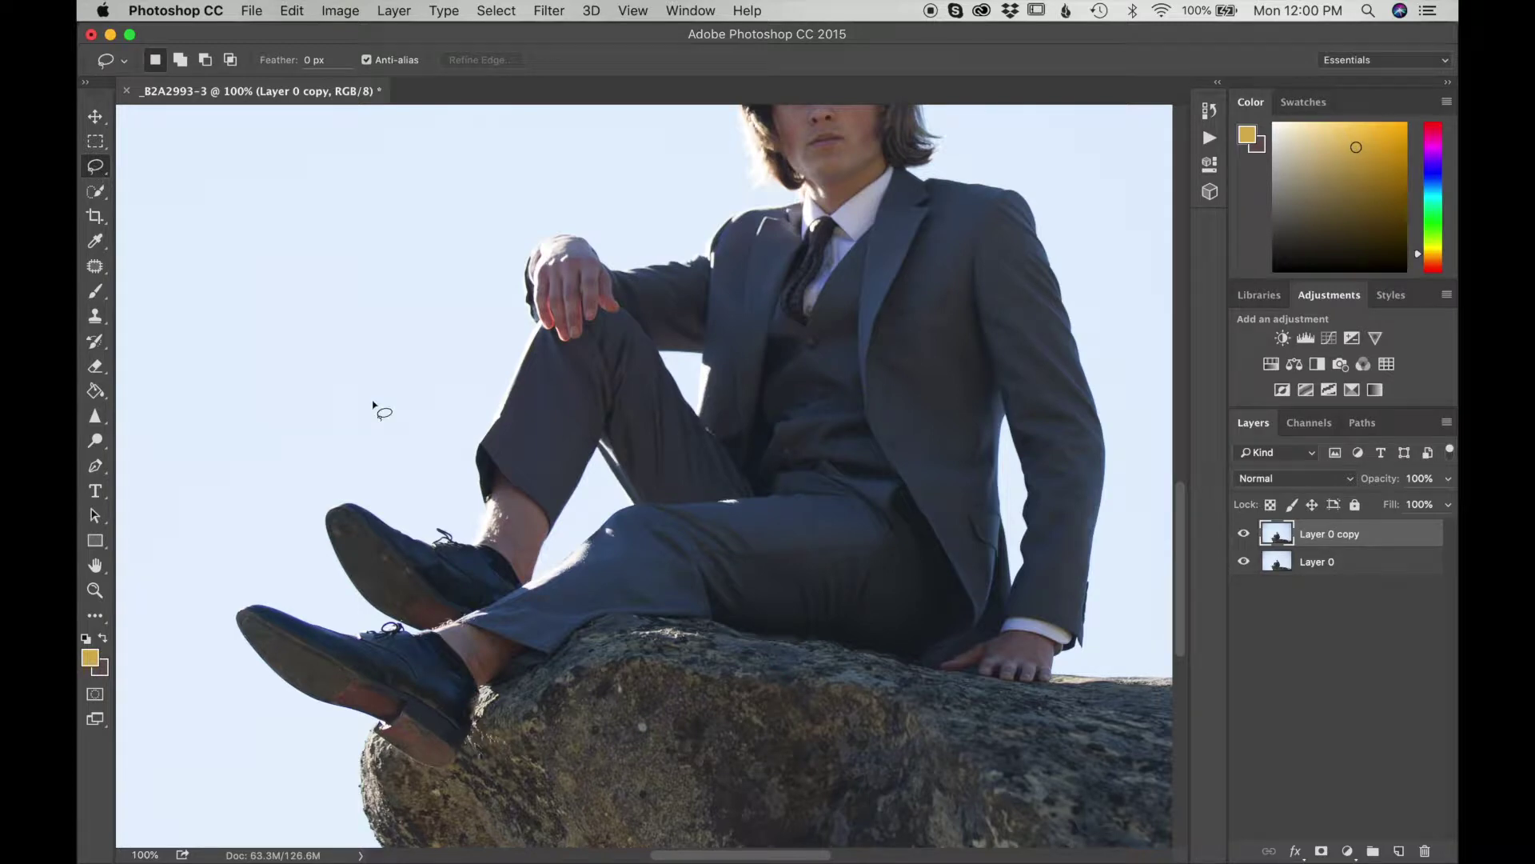
mouse_move(445, 474)
left_mouse_down()
mouse_move(515, 545)
mouse_move(553, 553)
mouse_move(589, 533)
mouse_move(621, 455)
mouse_move(604, 370)
mouse_move(553, 334)
mouse_move(503, 331)
mouse_move(438, 463)
left_mouse_up()
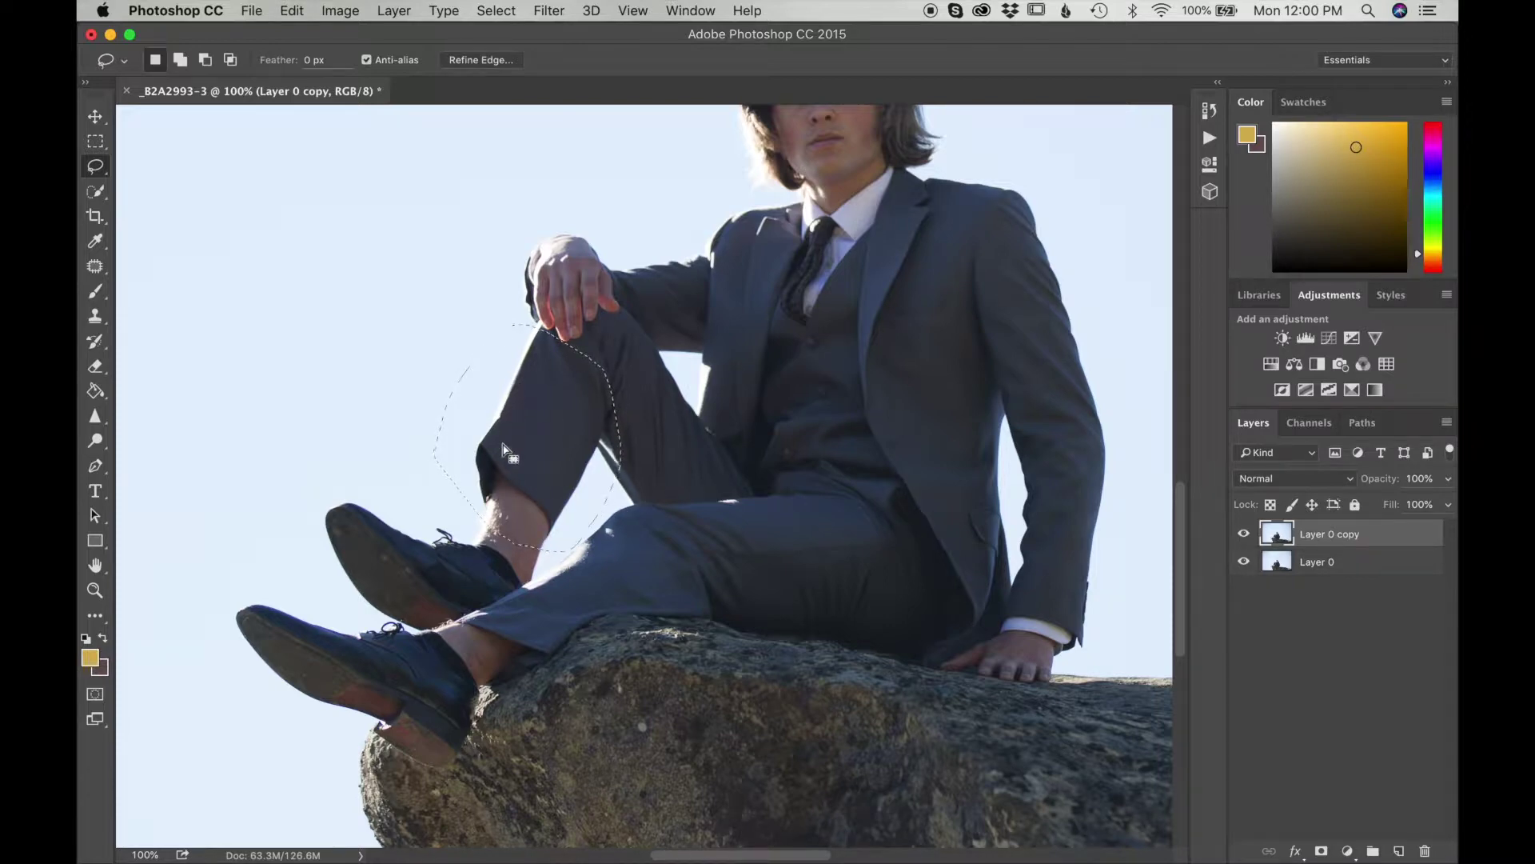
Step: Warp the selected trouser leg down toward the rock to cover the bare shin, then commit
left_click(292, 11)
mouse_move(339, 424)
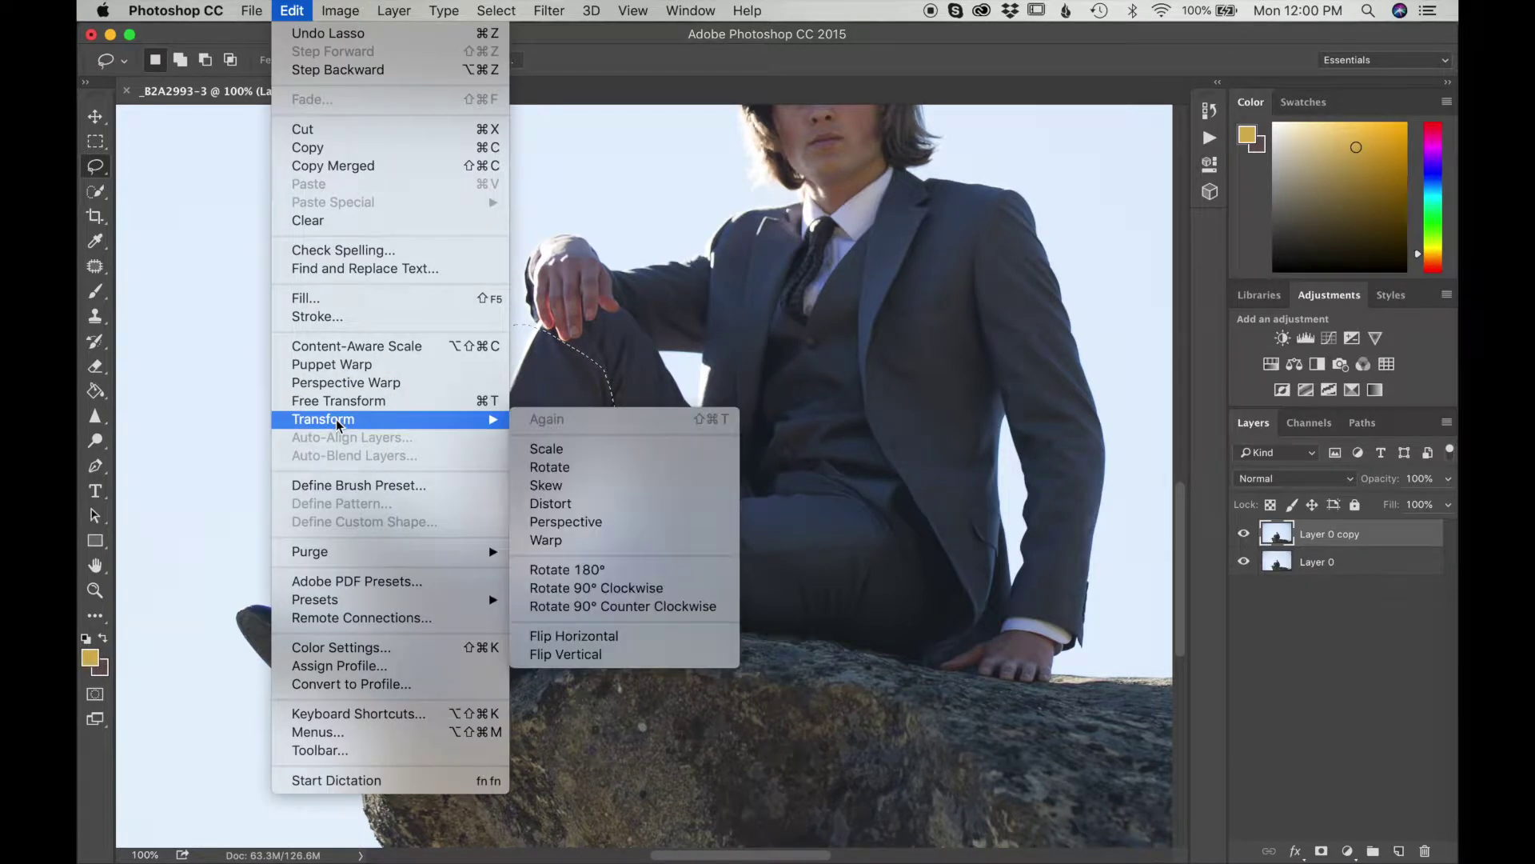
left_click(559, 541)
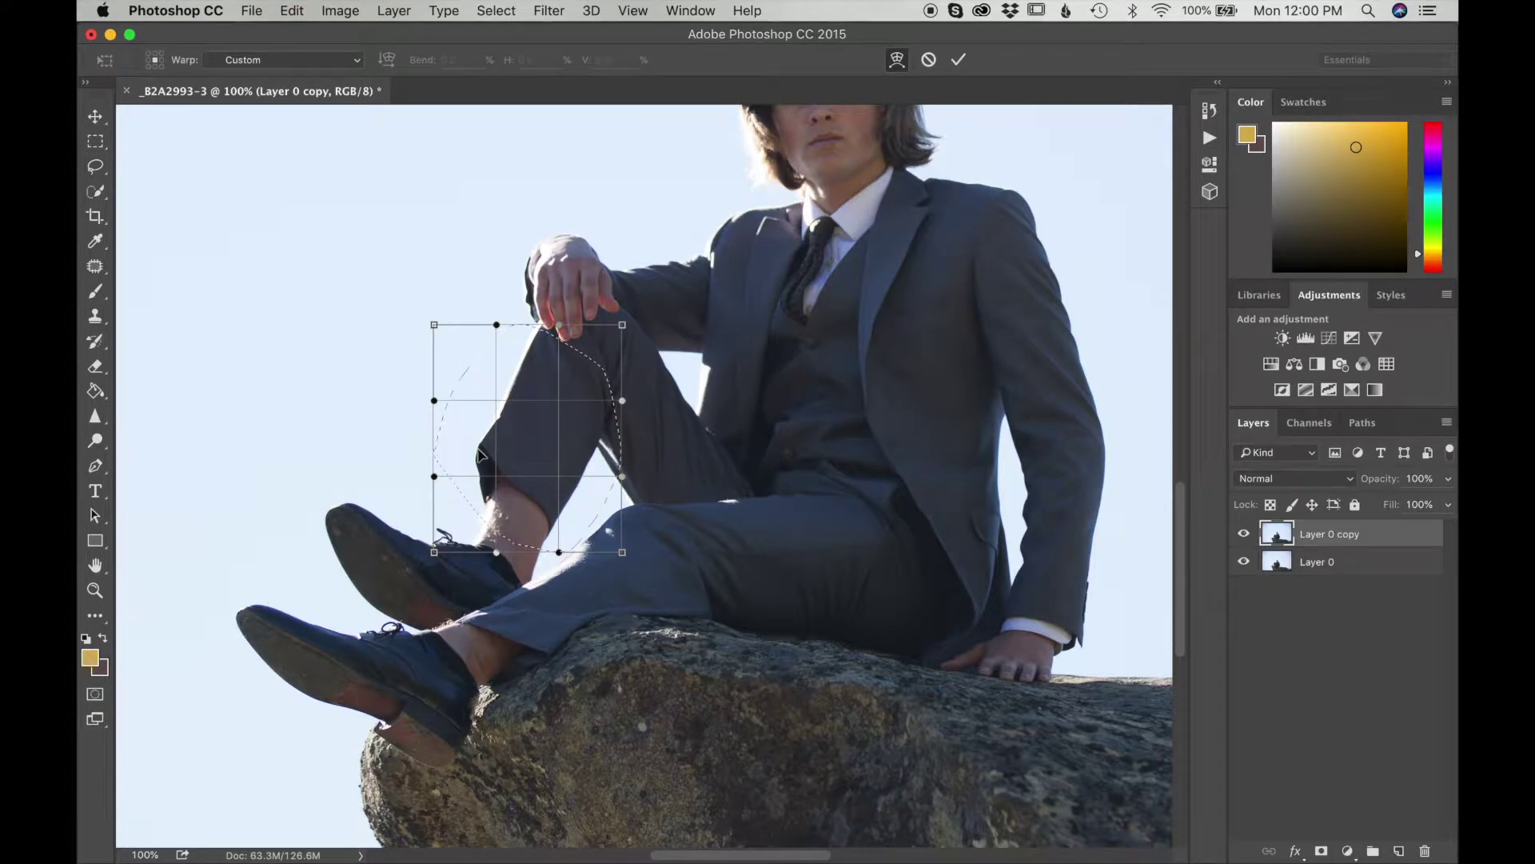
left_click_drag(476, 463, 464, 515)
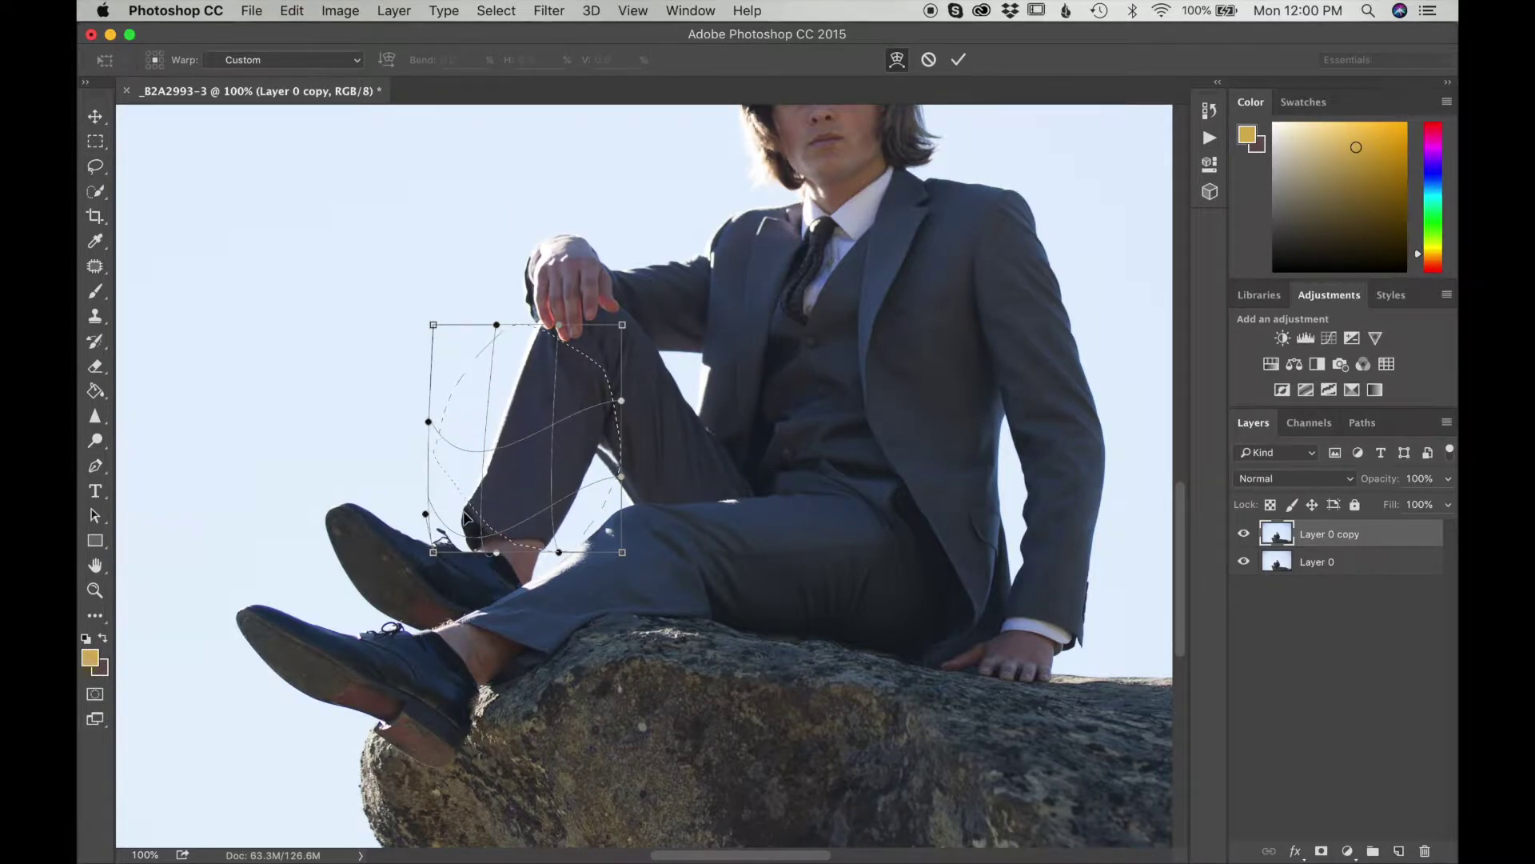
left_click_drag(558, 553, 510, 664)
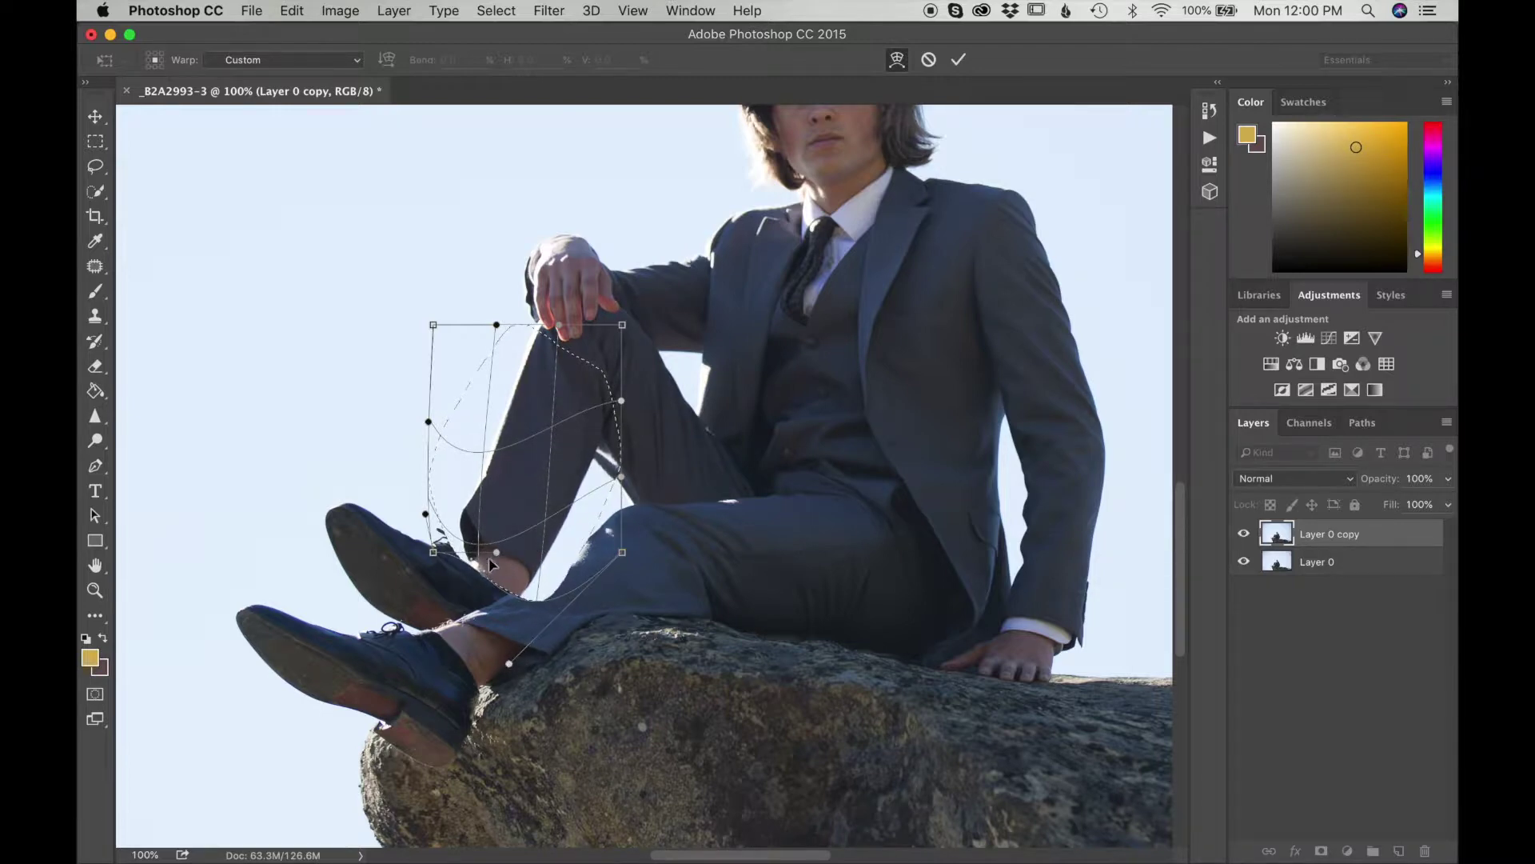
left_click_drag(468, 516, 447, 521)
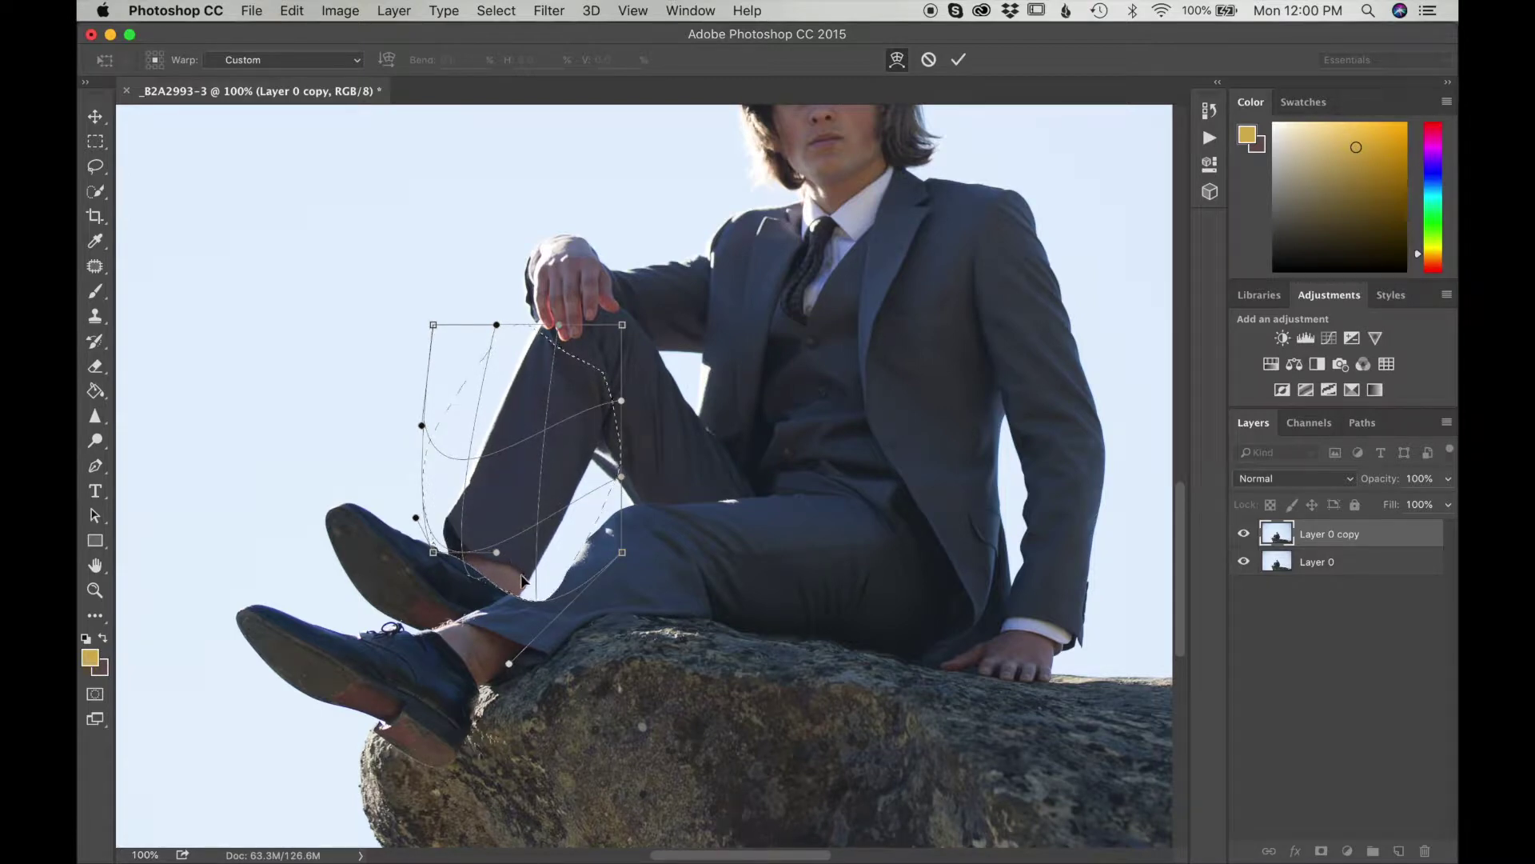
left_click_drag(521, 579, 523, 586)
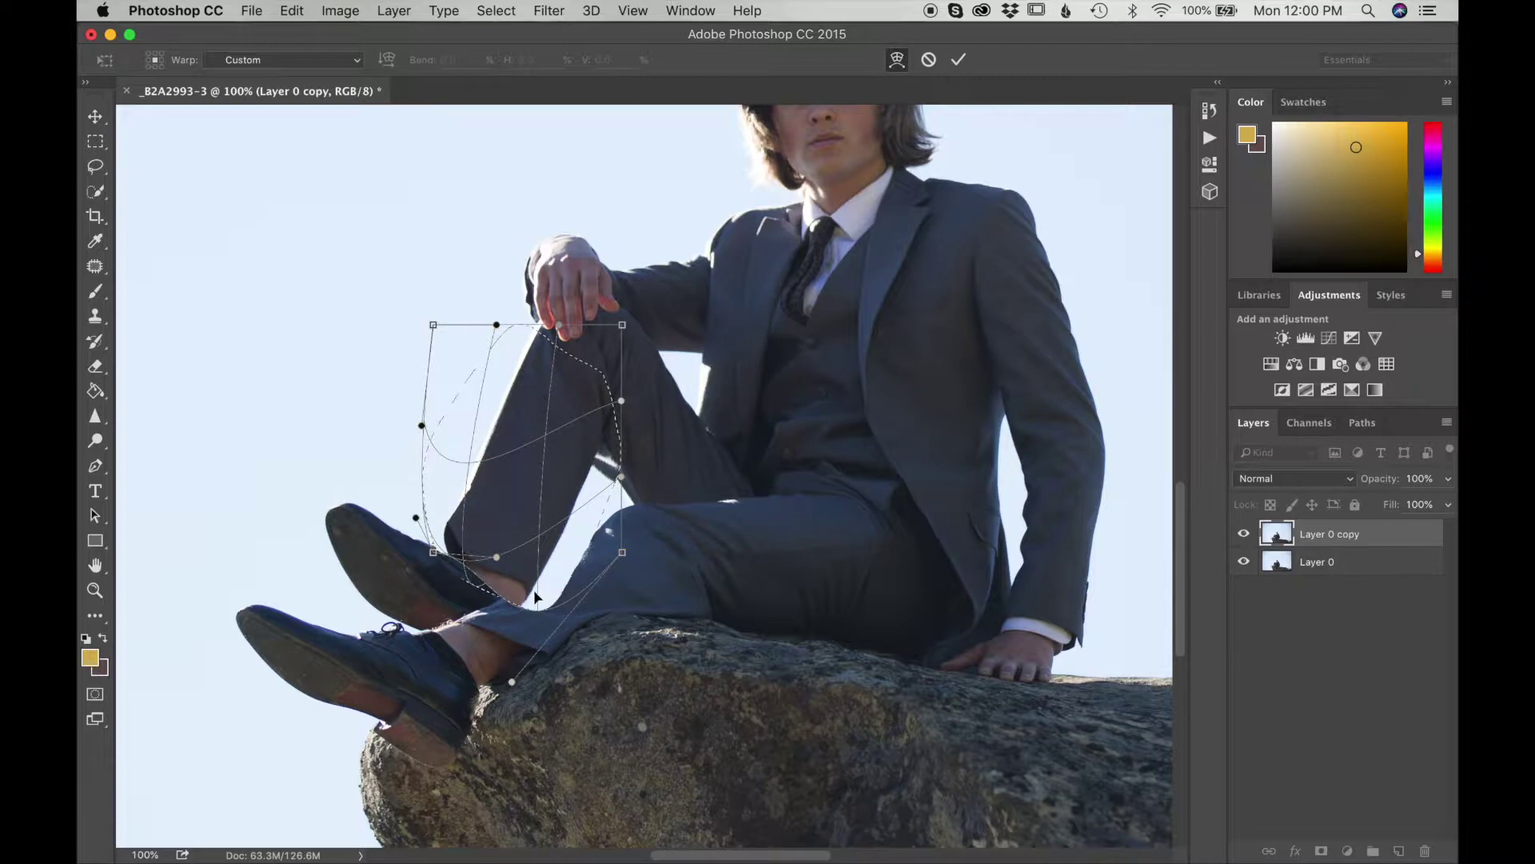
left_click(958, 60)
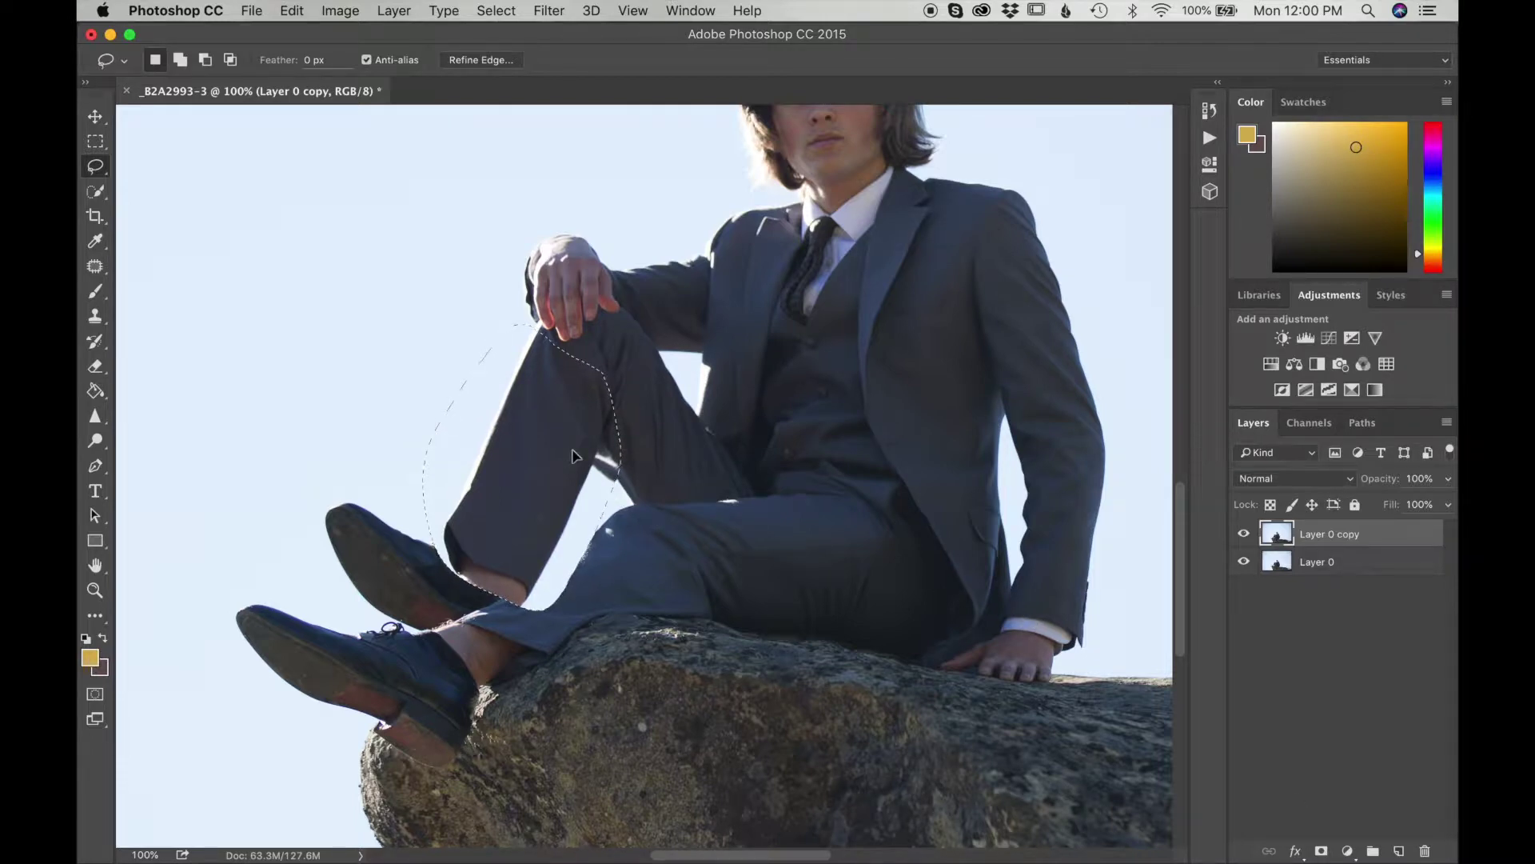
Step: Deselect, add a white layer mask to Layer 0 copy, and ready the Brush with black
left_click(567, 511)
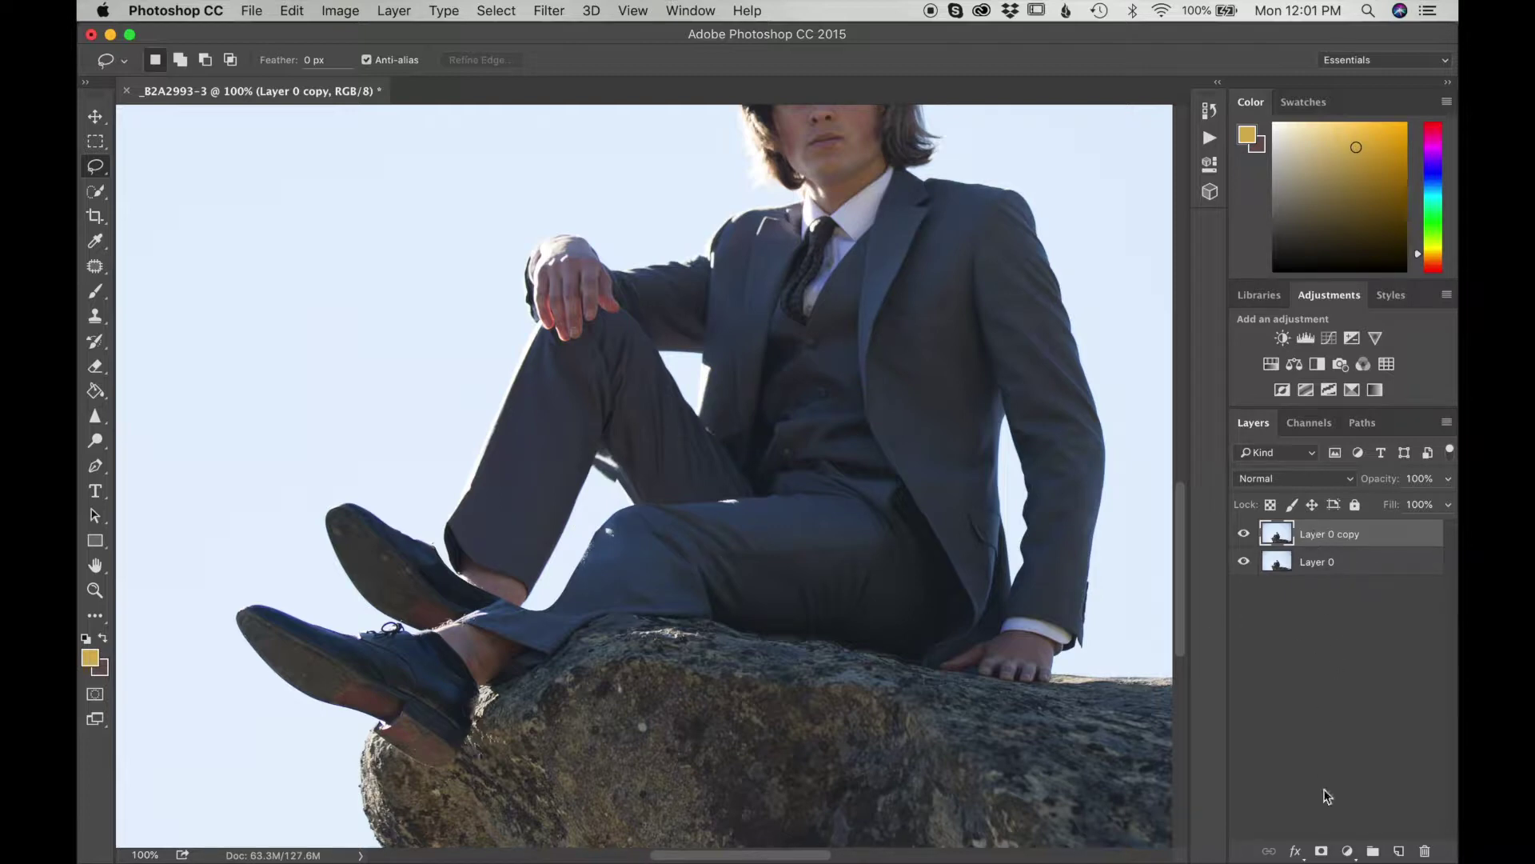
left_click(1321, 852)
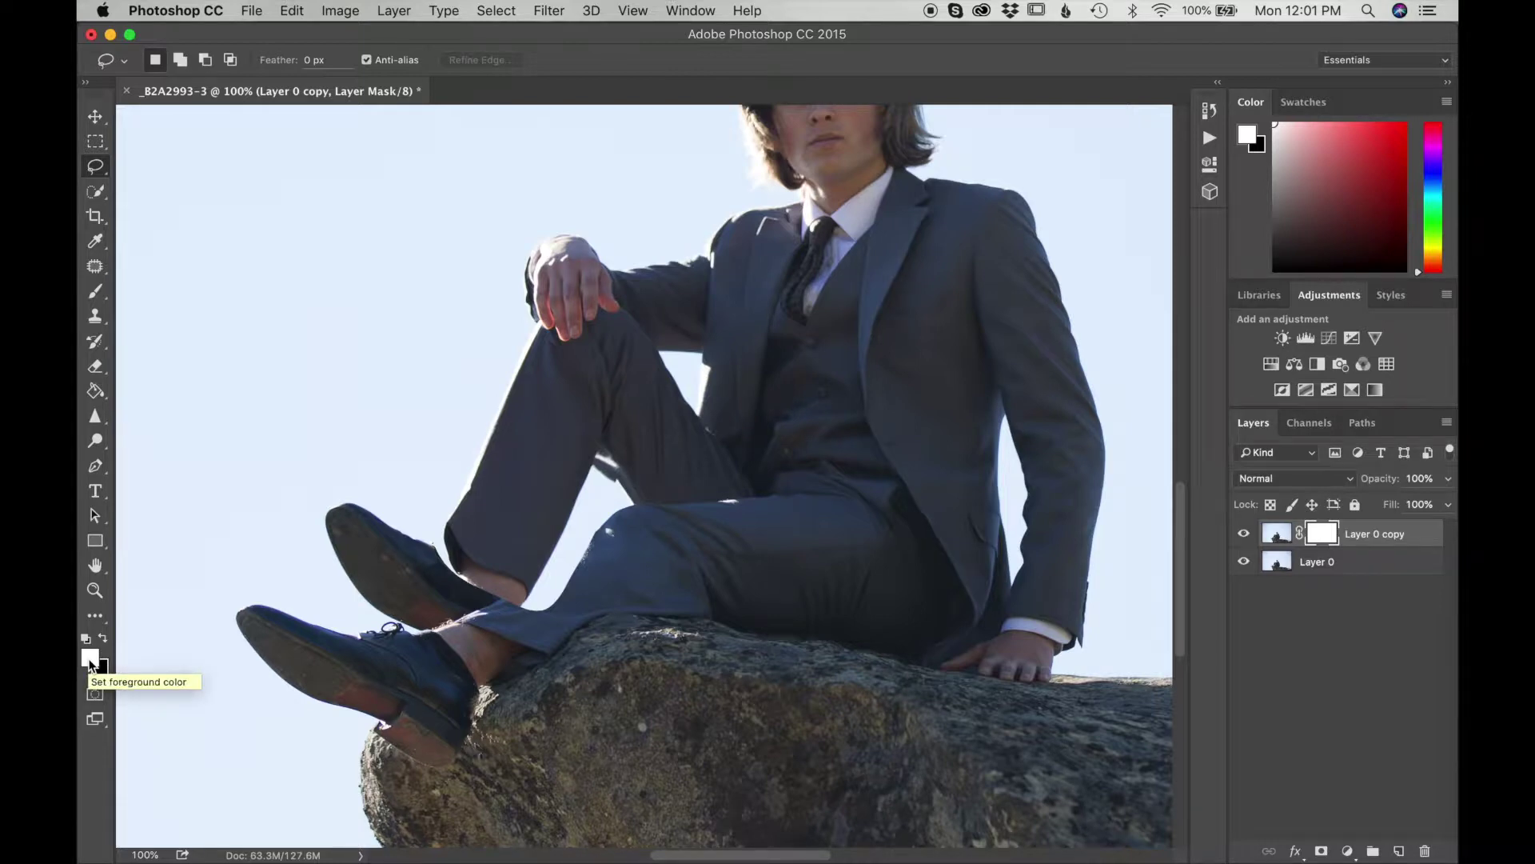
key("x")
key("b")
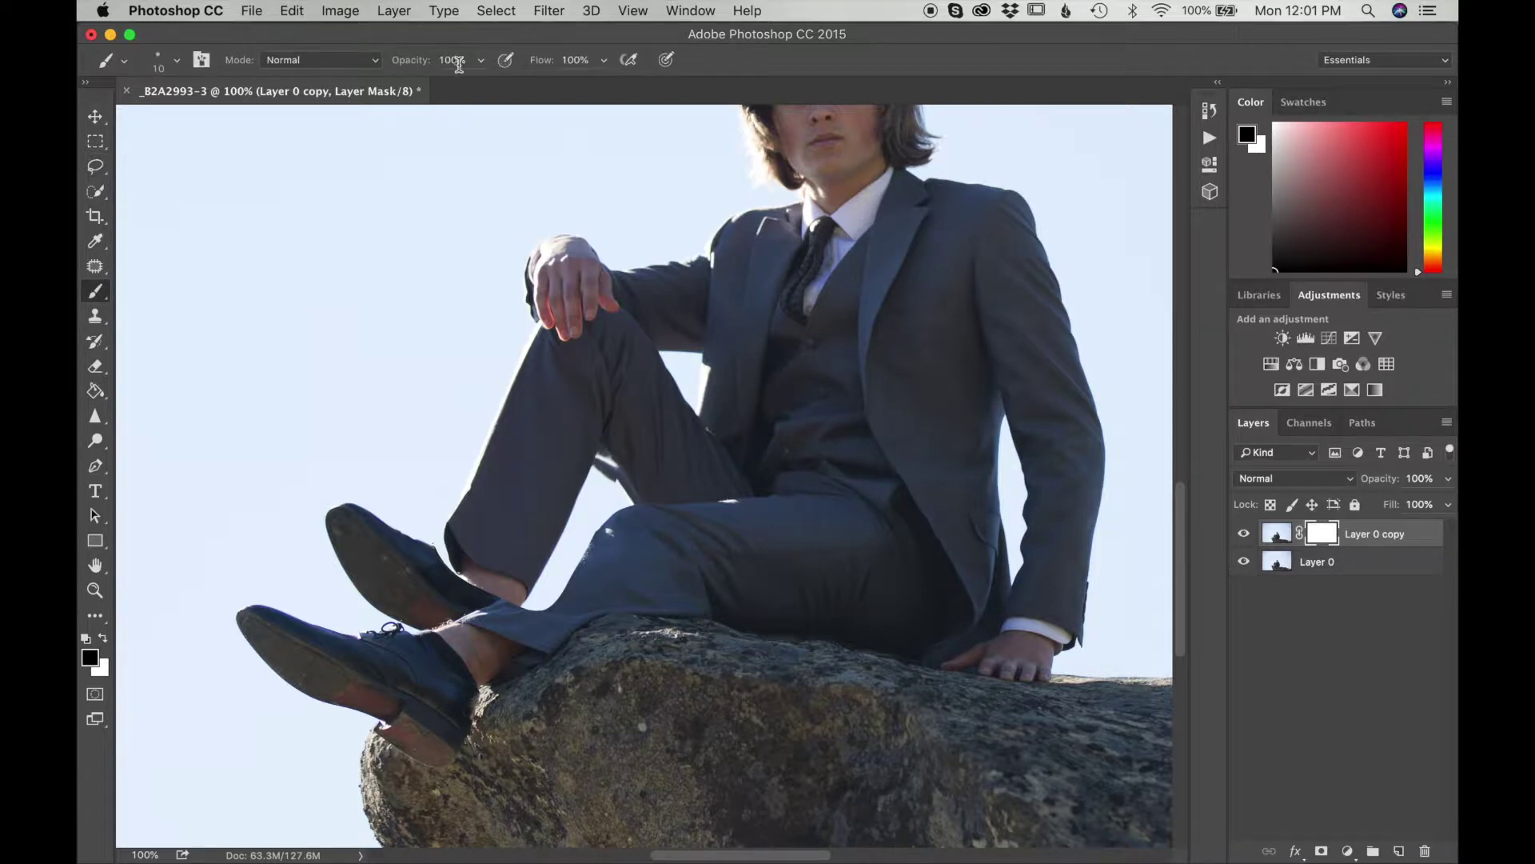
Step: At 400%, mask the pale fringe and trouser edge beside the shoe with 30 and 10 px brushes
key("z")
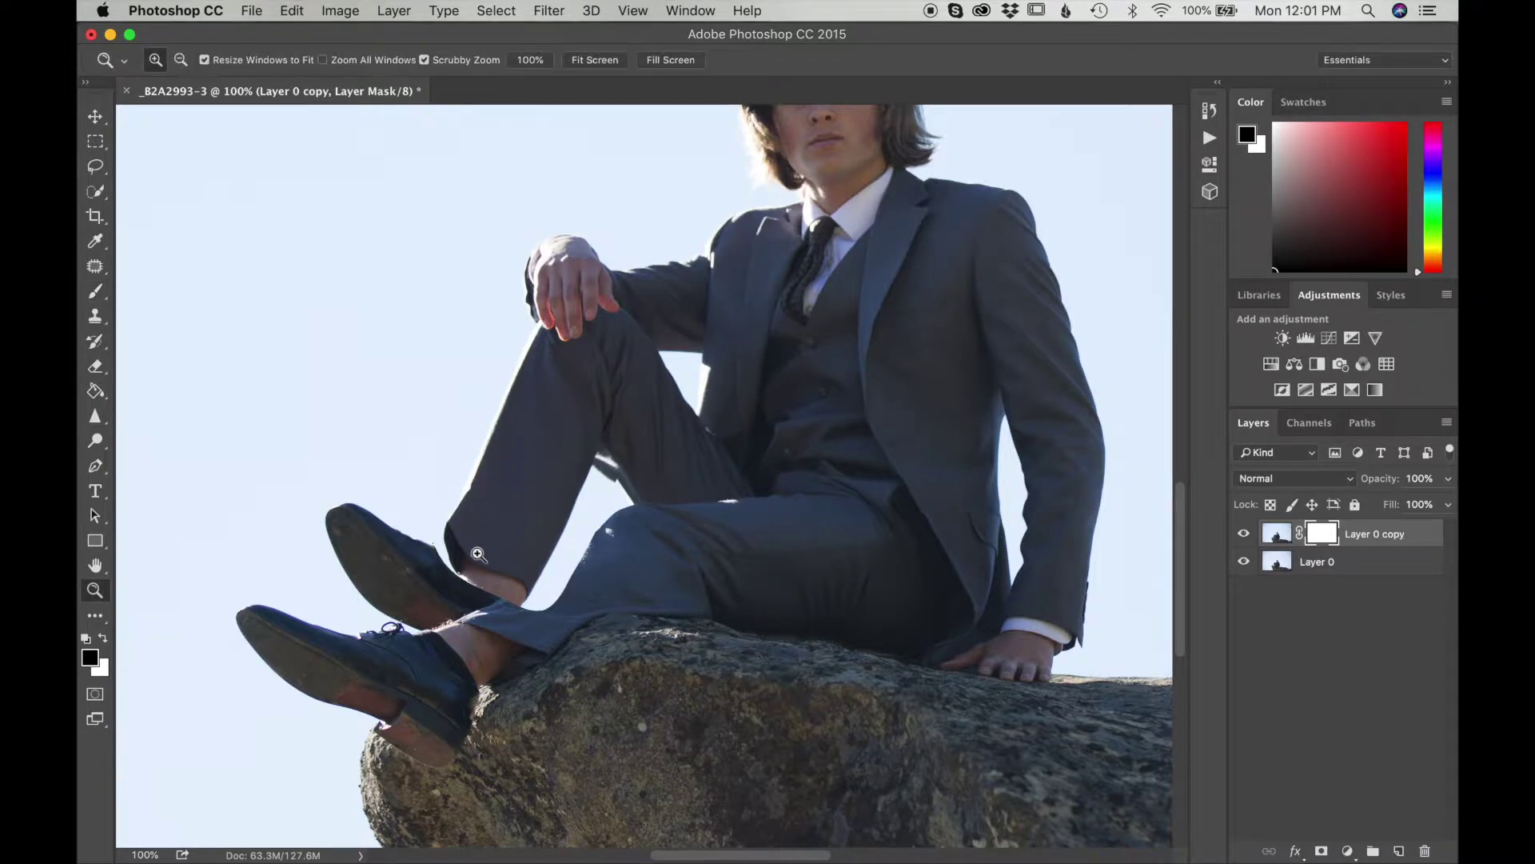
left_click_drag(478, 554, 478, 554)
scroll(478, 555, "down", 3)
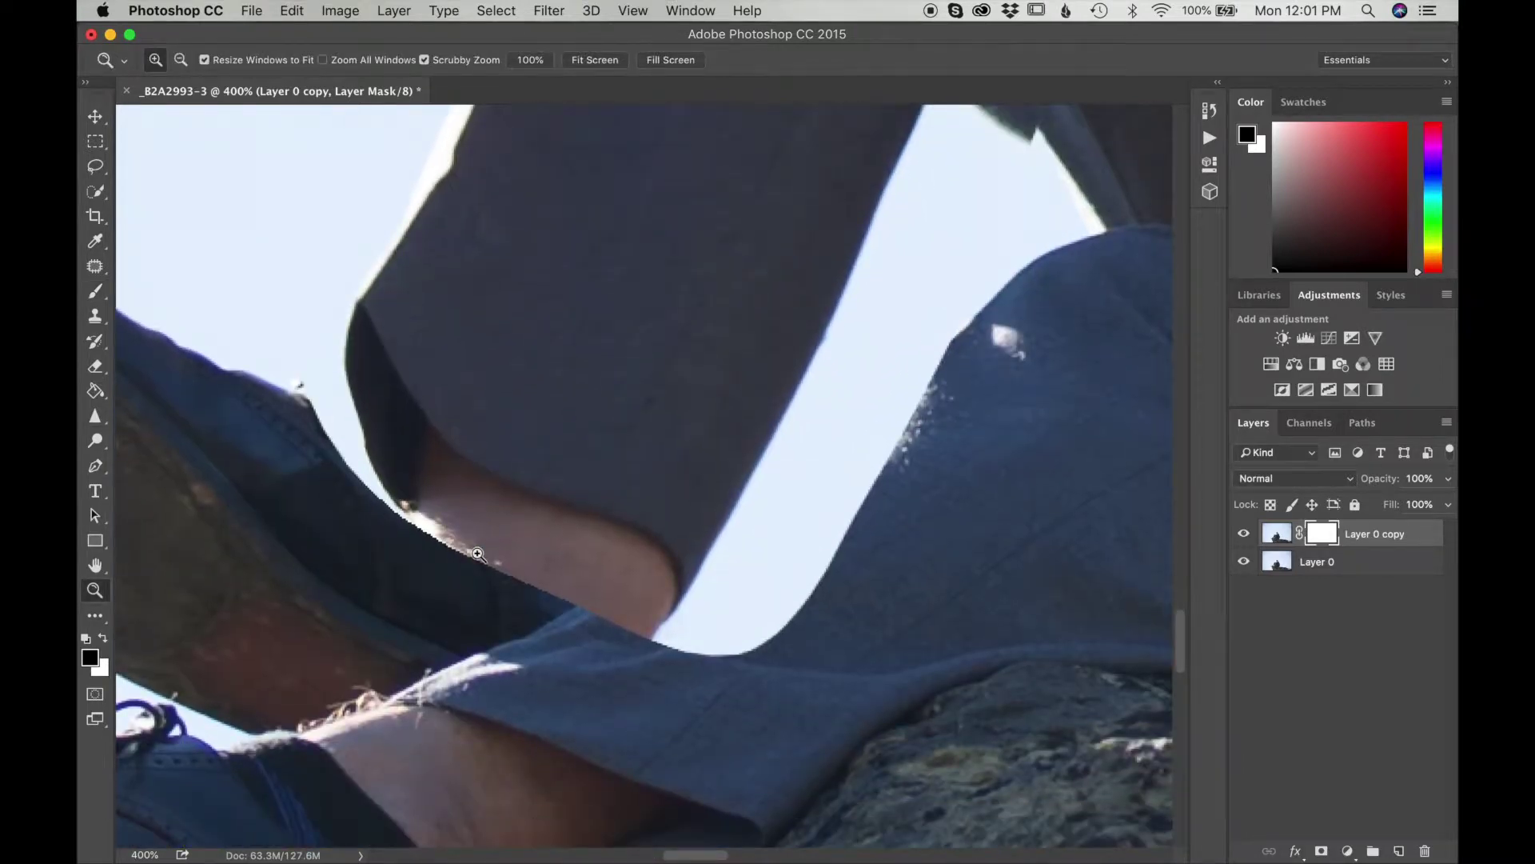
key("b")
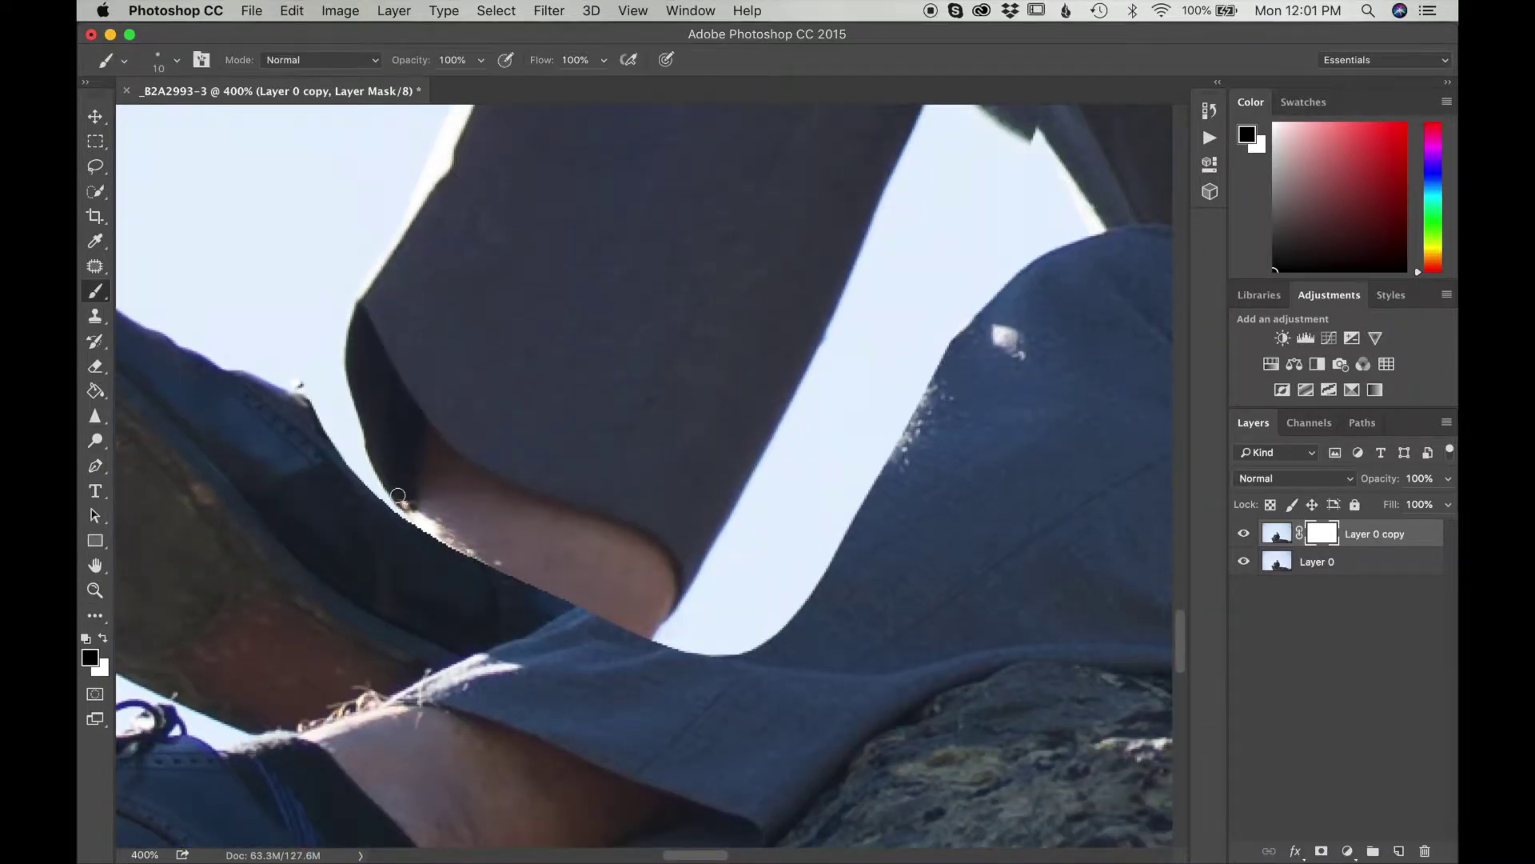
key("bracketright")
key("bracketright")
mouse_move(316, 408)
left_mouse_down()
mouse_move(340, 416)
mouse_move(328, 391)
mouse_move(381, 480)
left_mouse_up()
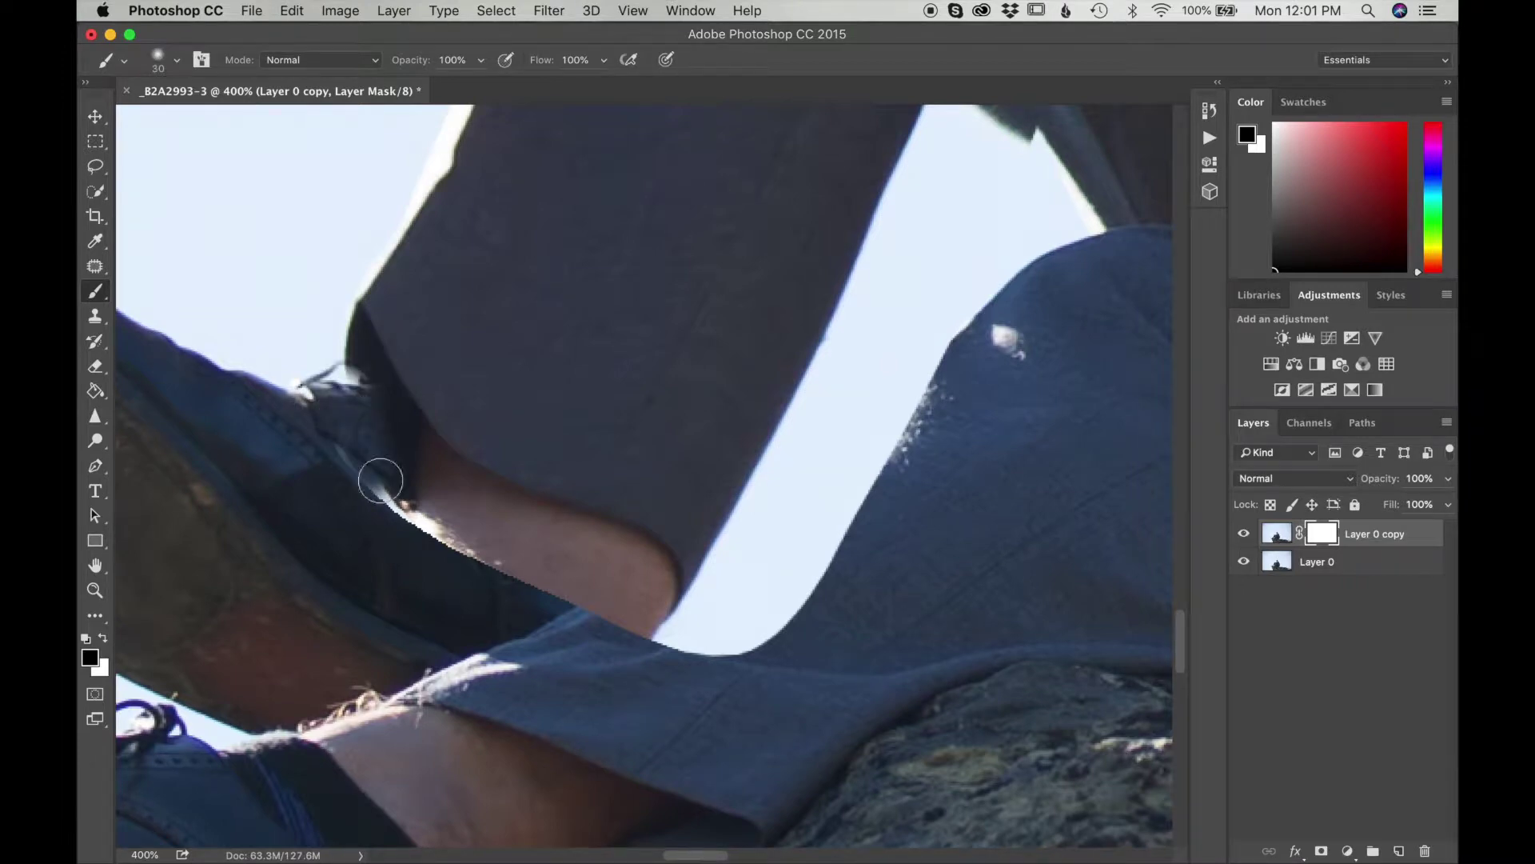
key("bracketleft")
key("bracketleft")
mouse_move(381, 379)
left_mouse_down()
mouse_move(478, 479)
mouse_move(650, 551)
mouse_move(672, 634)
mouse_move(758, 513)
mouse_move(650, 634)
mouse_move(766, 513)
mouse_move(622, 593)
mouse_move(720, 537)
mouse_move(622, 588)
mouse_move(645, 563)
mouse_move(627, 534)
mouse_move(570, 525)
mouse_move(648, 550)
mouse_move(514, 550)
mouse_move(291, 413)
mouse_move(413, 513)
mouse_move(434, 513)
mouse_move(400, 450)
mouse_move(510, 547)
mouse_move(484, 514)
mouse_move(661, 583)
mouse_move(494, 592)
mouse_move(419, 558)
mouse_move(474, 567)
mouse_move(330, 456)
mouse_move(352, 407)
mouse_move(304, 361)
mouse_move(302, 322)
mouse_move(281, 401)
left_mouse_up()
Step: Paint out the sky gap and skin patch, cleaning the upper trouser edge with 35 and 20 px brushes
key("bracketright")
key("bracketright")
key("bracketright")
key("bracketright")
key("bracketright")
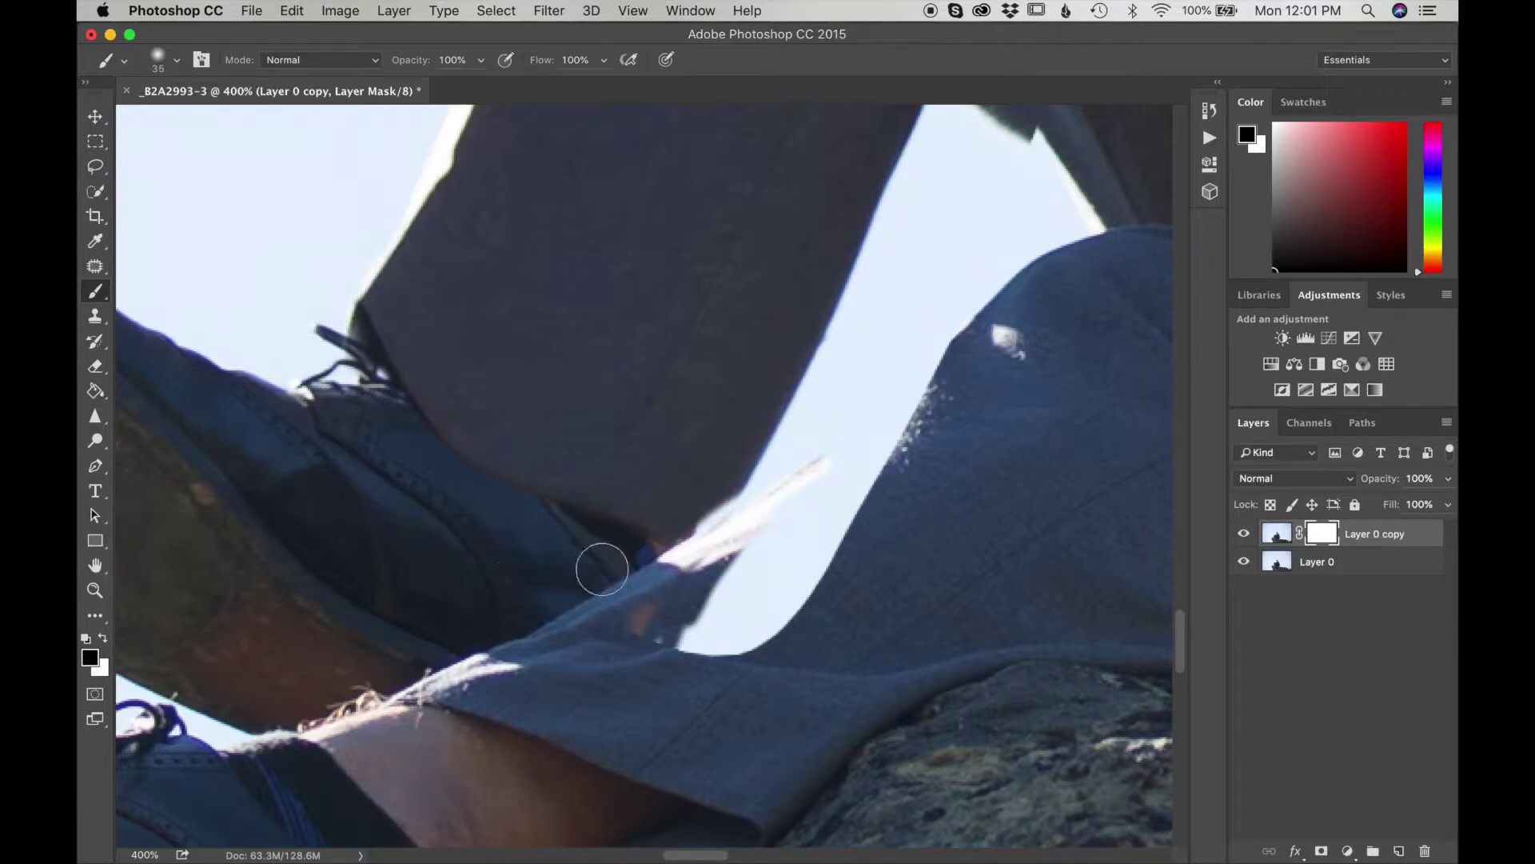
mouse_move(640, 561)
left_mouse_down()
mouse_move(709, 589)
mouse_move(614, 644)
mouse_move(689, 688)
mouse_move(823, 520)
mouse_move(875, 339)
left_mouse_up()
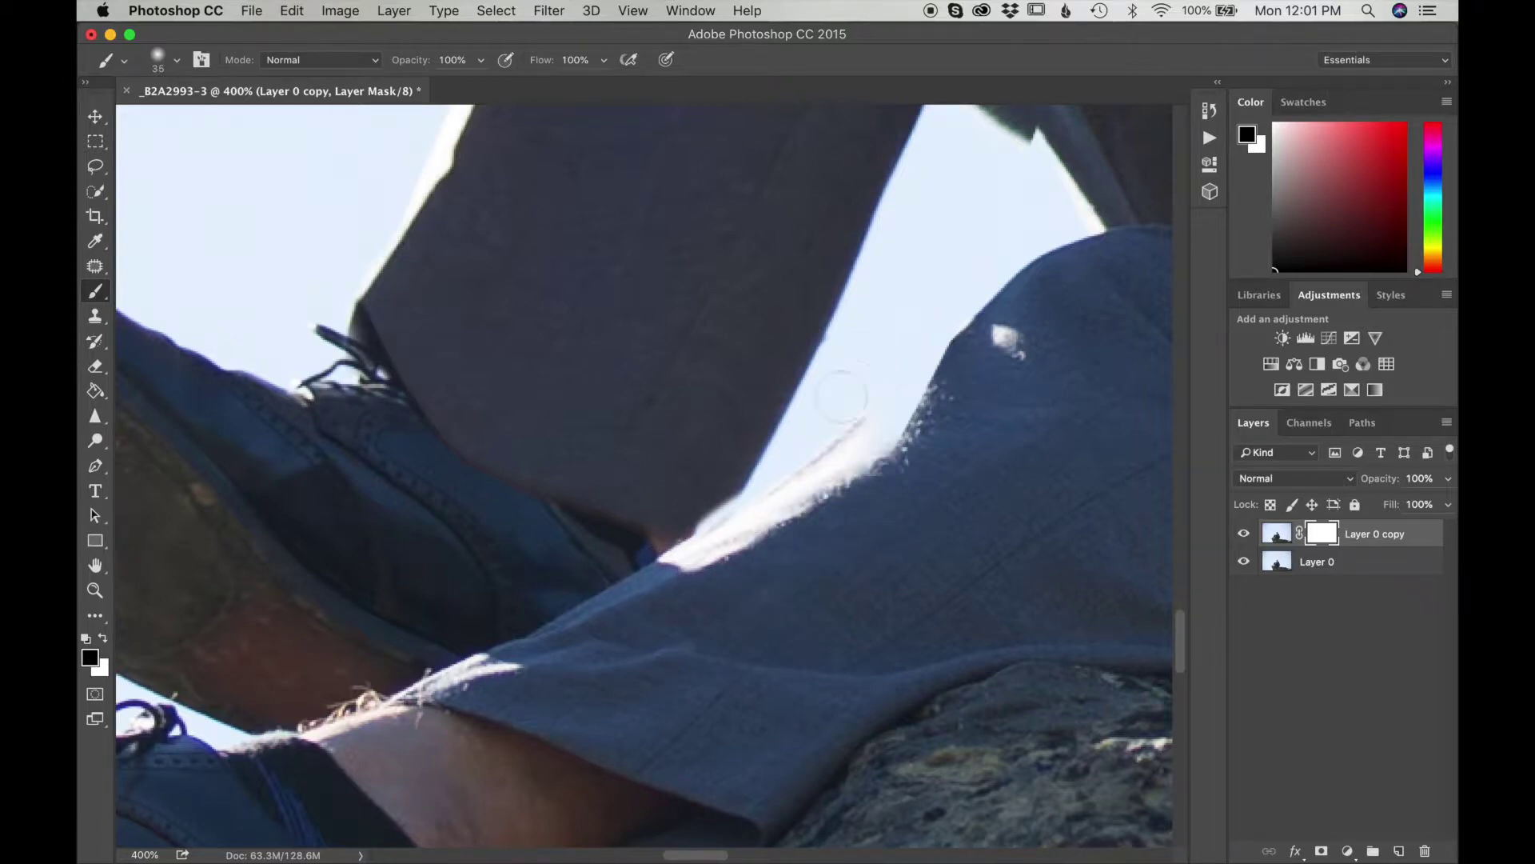
scroll(927, 240, "up", 5)
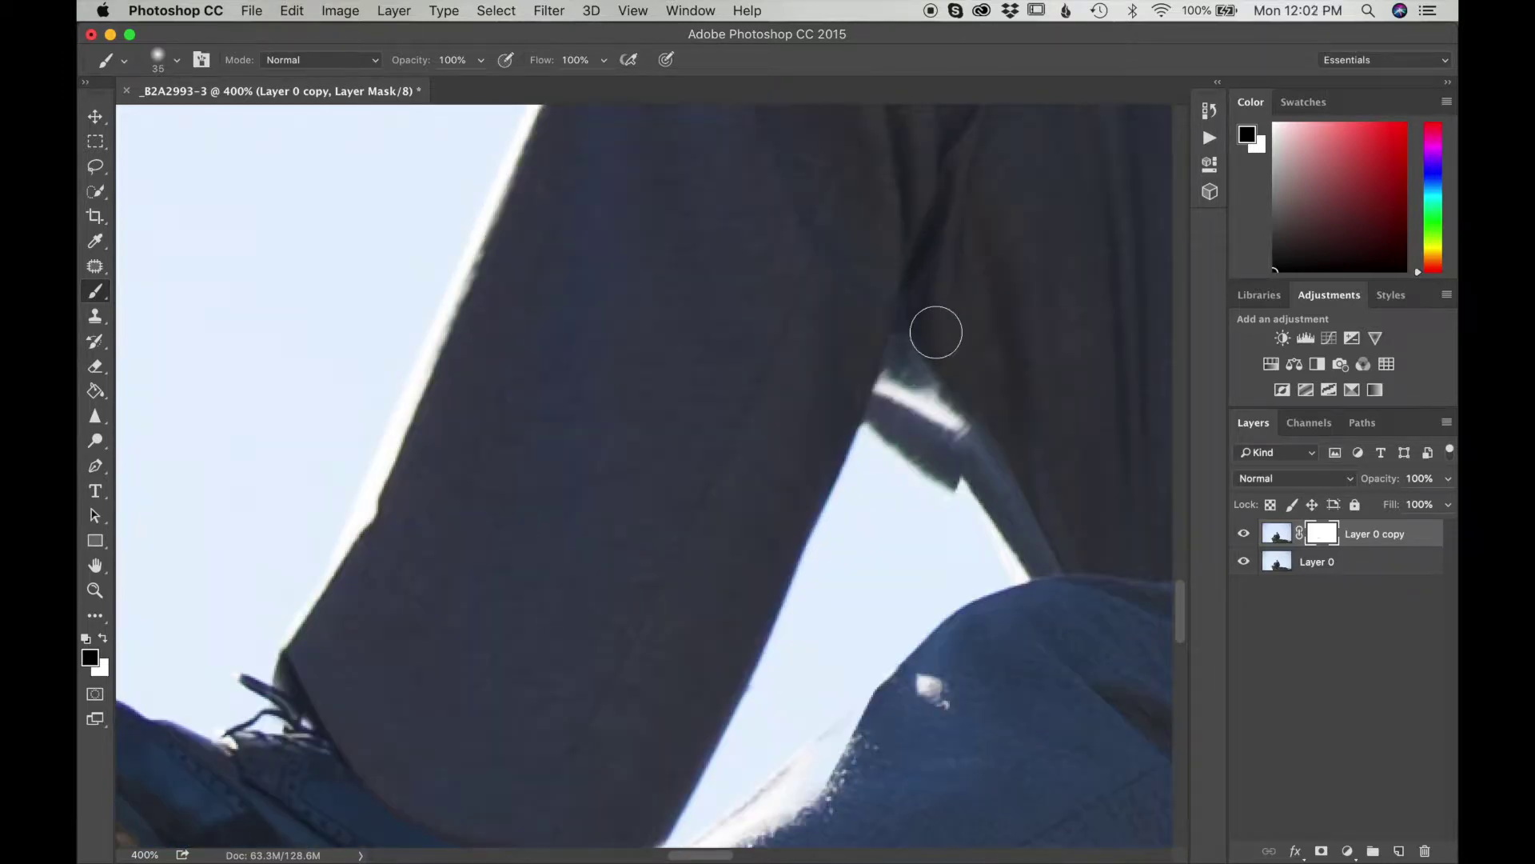
key("bracketleft")
key("bracketleft")
key("bracketleft")
mouse_move(933, 329)
left_mouse_down()
mouse_move(892, 464)
mouse_move(896, 401)
mouse_move(879, 430)
mouse_move(881, 403)
mouse_move(940, 278)
mouse_move(873, 442)
mouse_move(969, 364)
mouse_move(932, 472)
mouse_move(994, 403)
mouse_move(949, 412)
mouse_move(915, 457)
left_mouse_up()
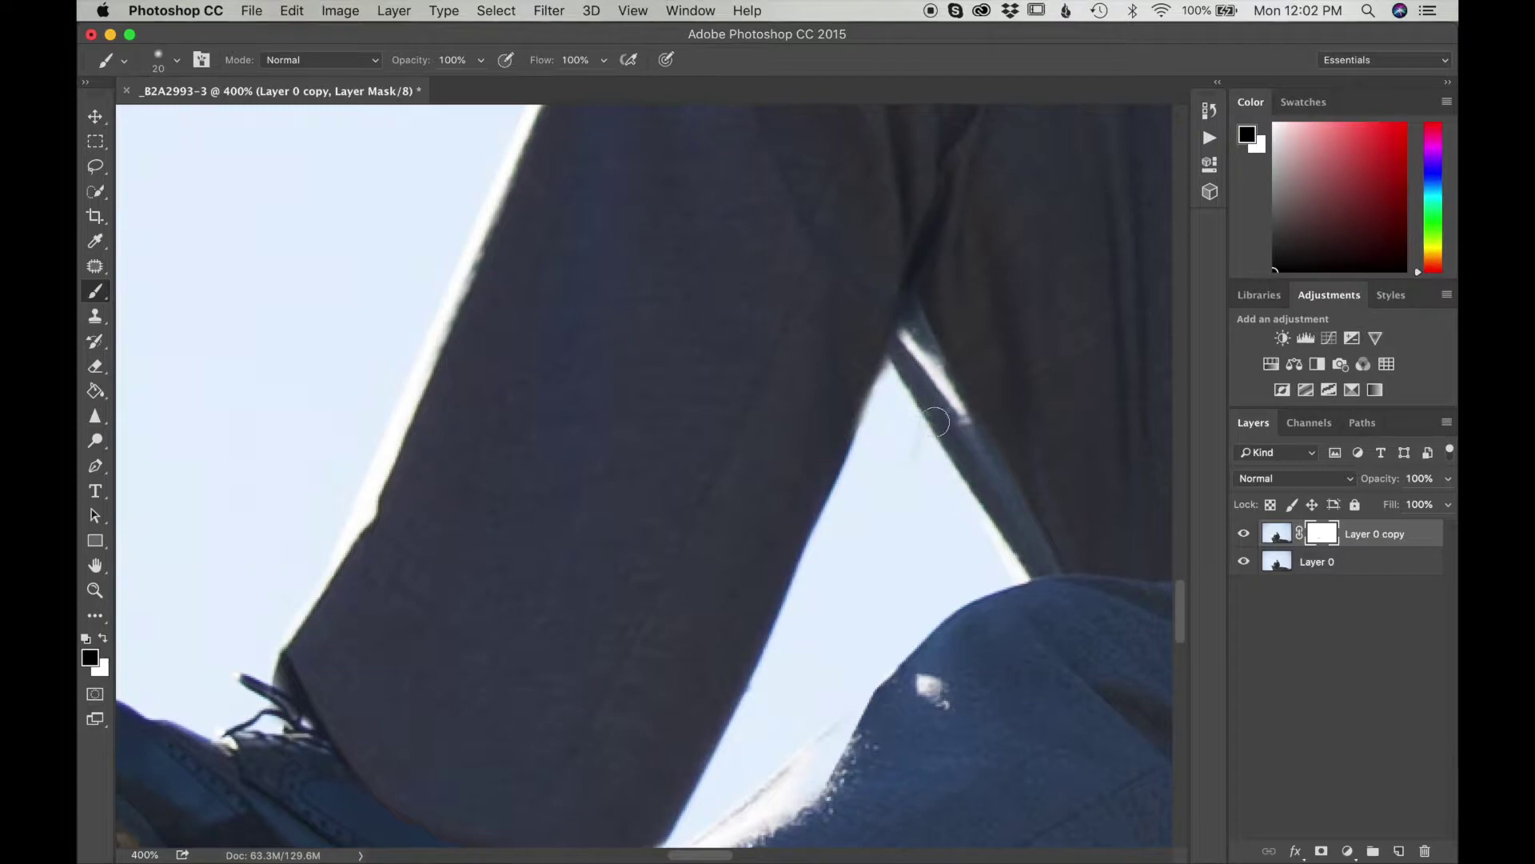
scroll(1031, 592, "down", 6)
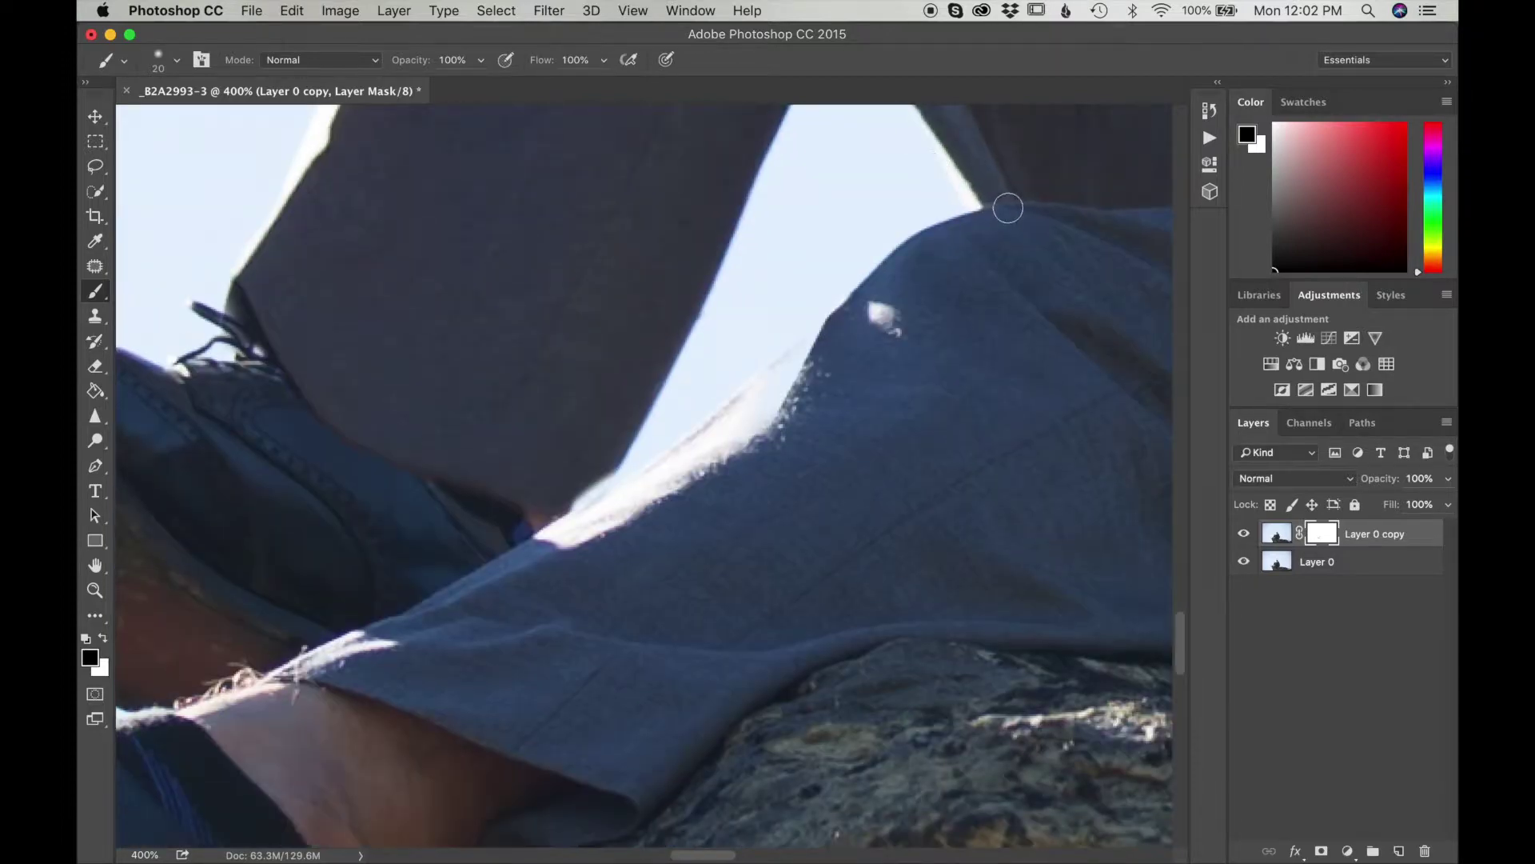
mouse_move(820, 324)
left_mouse_down()
mouse_move(771, 412)
mouse_move(787, 316)
left_mouse_up()
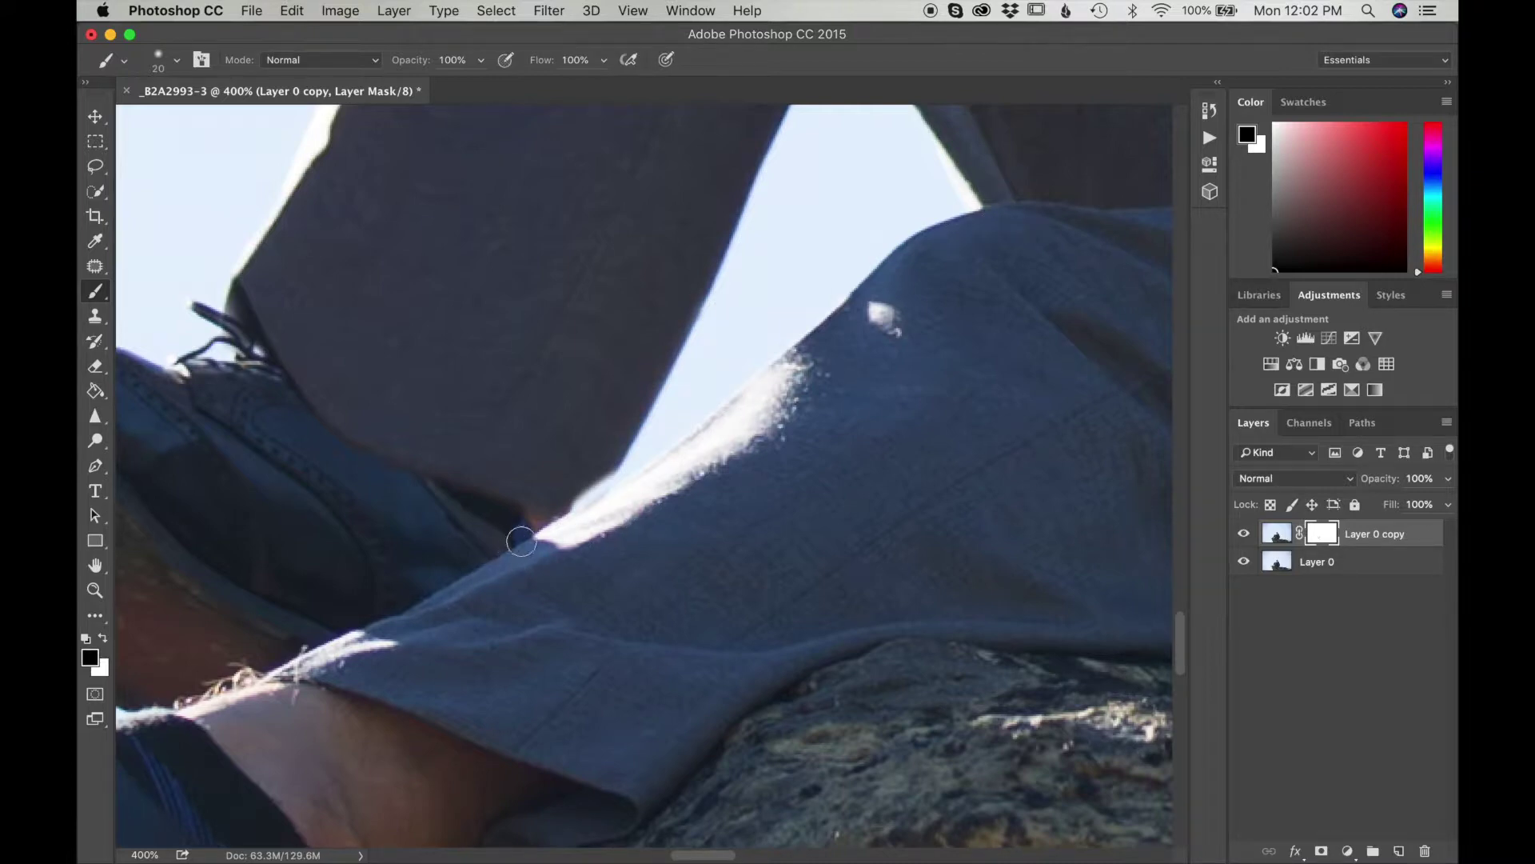
Step: At 800%, paint black then white on the mask along the bright trouser edge
key("z")
left_click(601, 491)
left_click(601, 490)
left_click(601, 490)
left_click(602, 490)
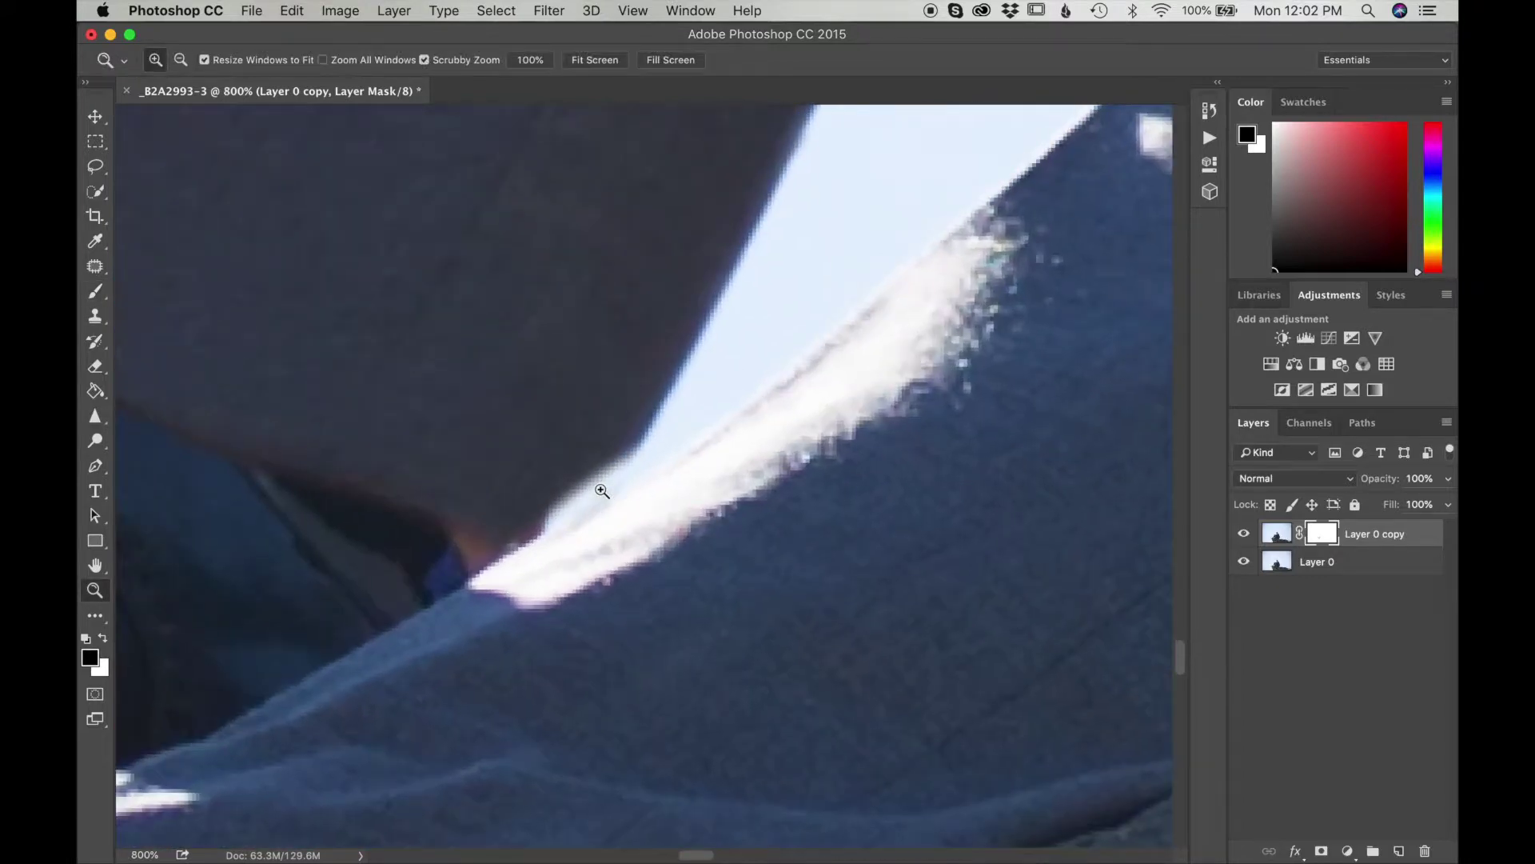
key("b")
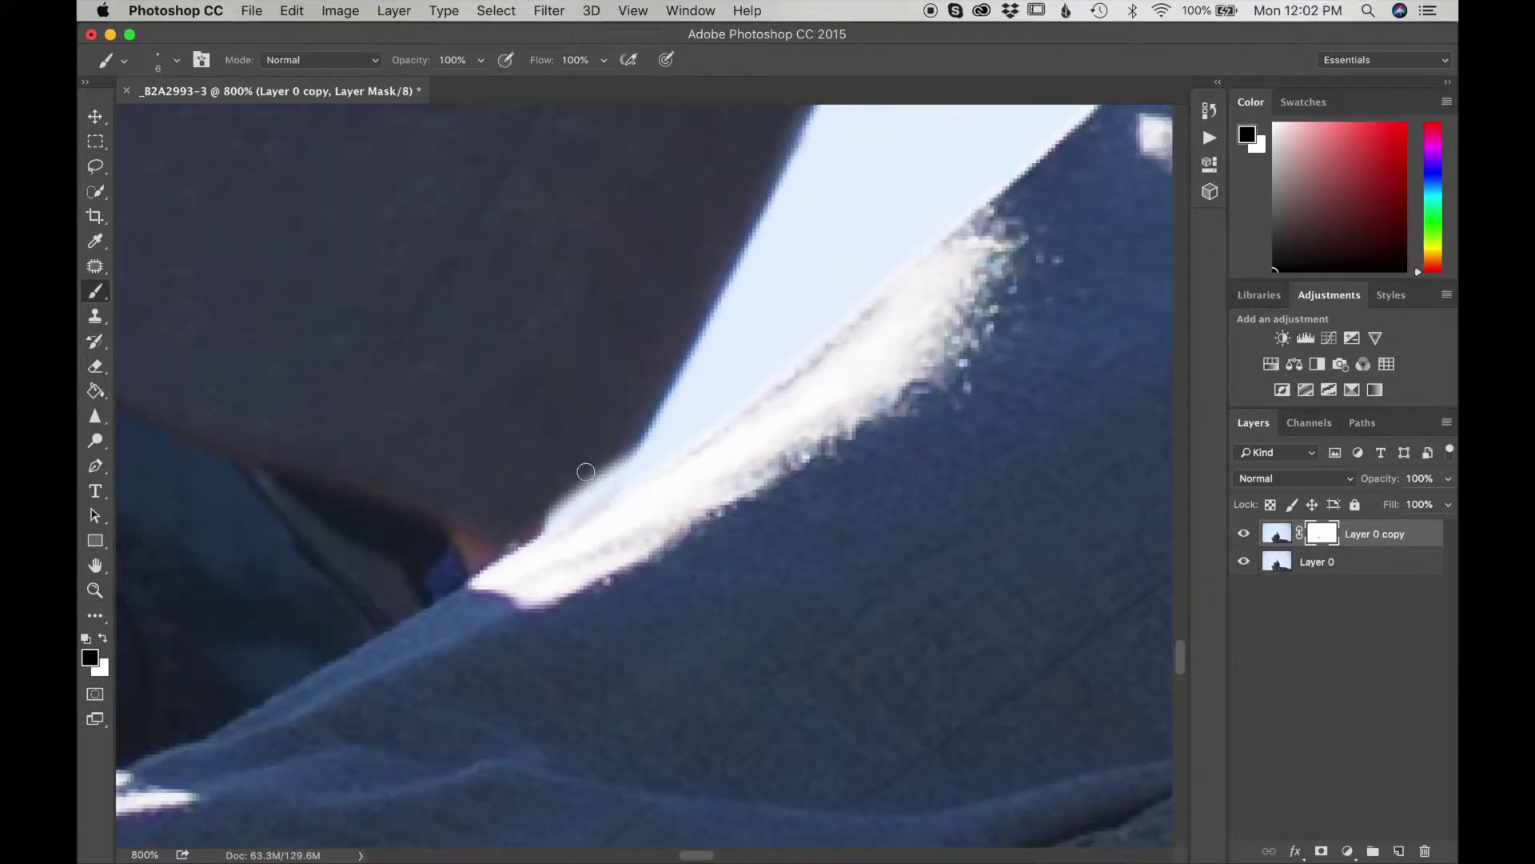
left_click_drag(629, 444, 558, 512)
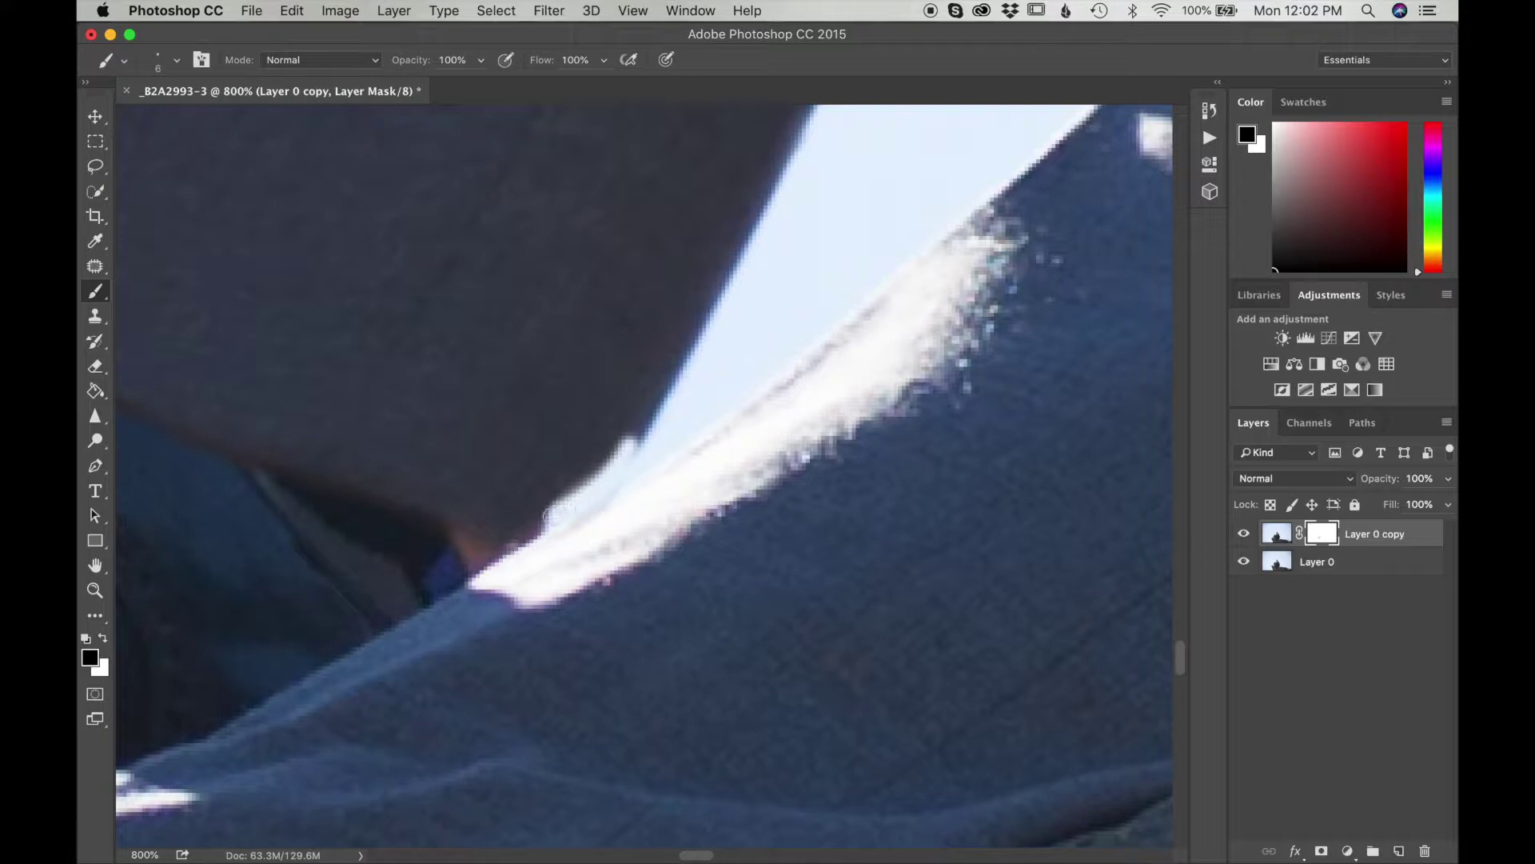
key("x")
mouse_move(635, 418)
left_mouse_down()
mouse_move(604, 482)
mouse_move(515, 529)
mouse_move(613, 453)
mouse_move(535, 526)
mouse_move(504, 542)
mouse_move(597, 485)
mouse_move(478, 550)
mouse_move(473, 525)
mouse_move(458, 536)
mouse_move(465, 562)
mouse_move(488, 554)
mouse_move(478, 527)
mouse_move(433, 536)
mouse_move(468, 564)
mouse_move(439, 572)
left_mouse_up()
Step: Paint white between the shoelaces to restore them over the hem, then zoom back out
key("x")
scroll(435, 568, "left", 10)
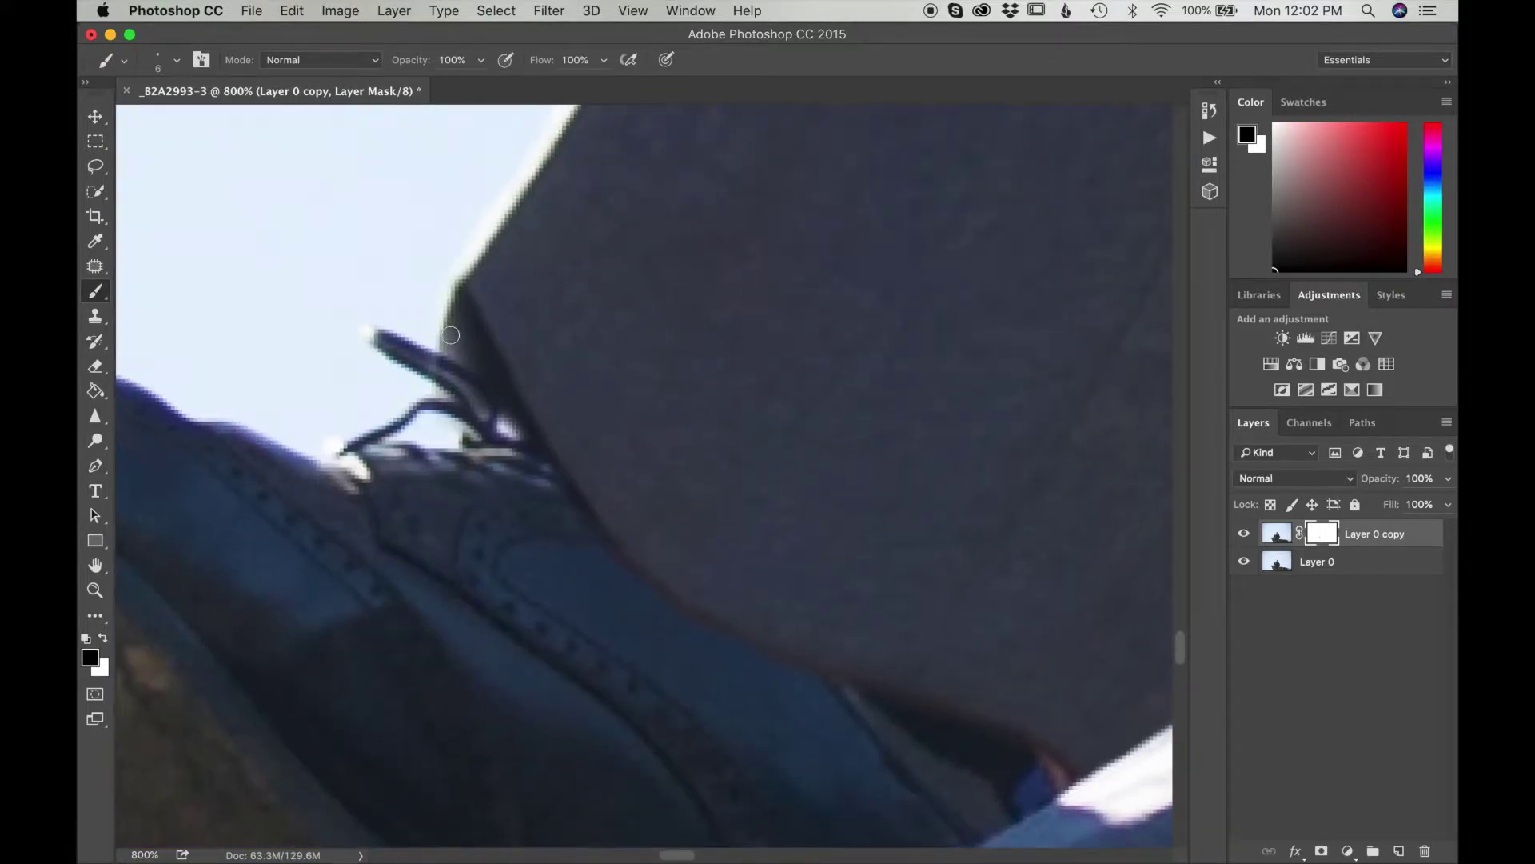
key("x")
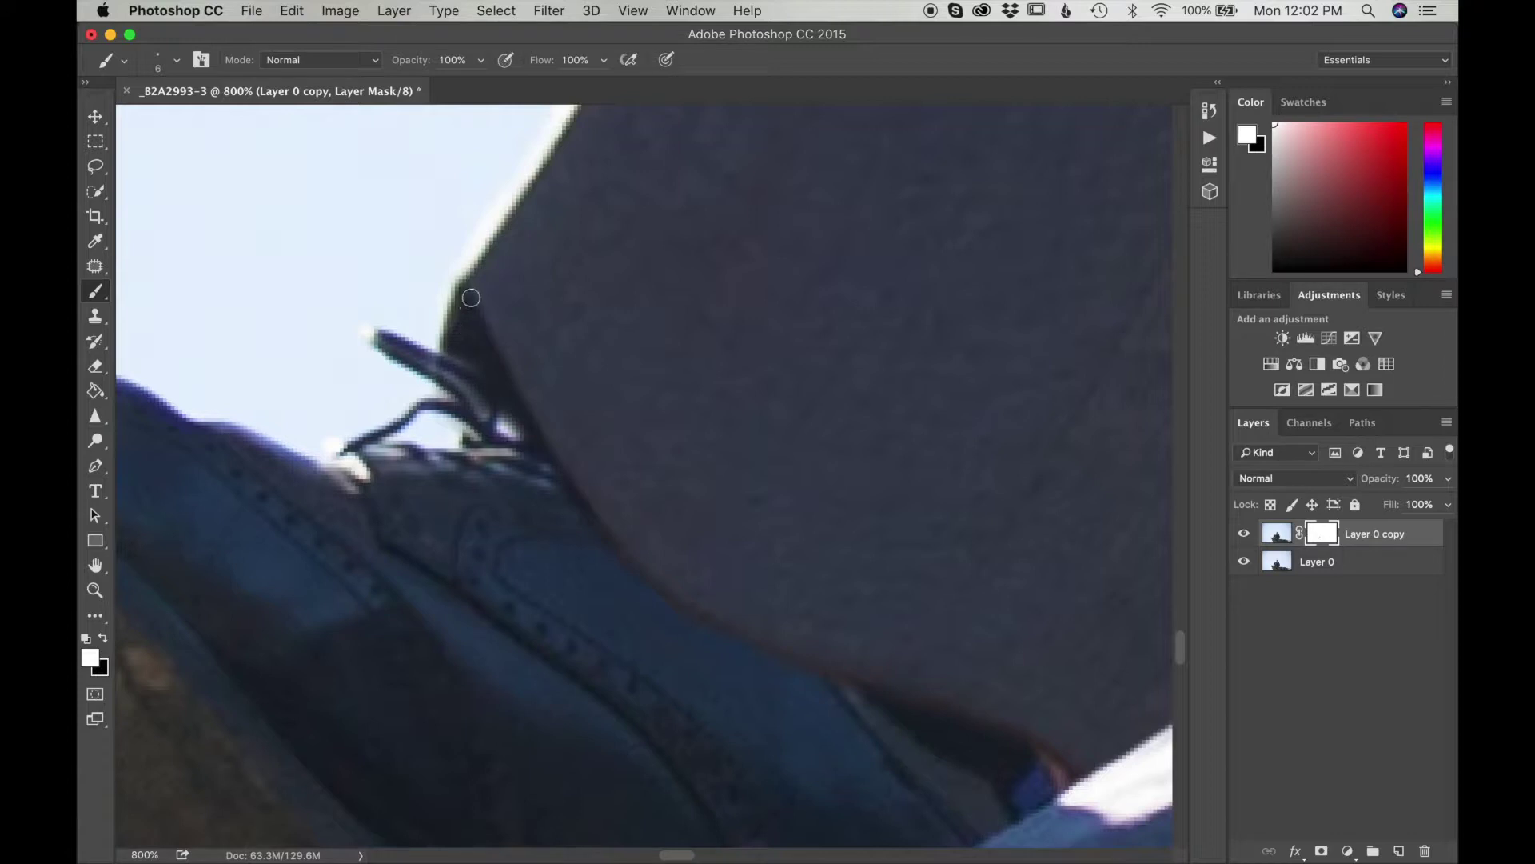
mouse_move(456, 354)
left_mouse_down()
mouse_move(507, 432)
mouse_move(530, 438)
left_mouse_up()
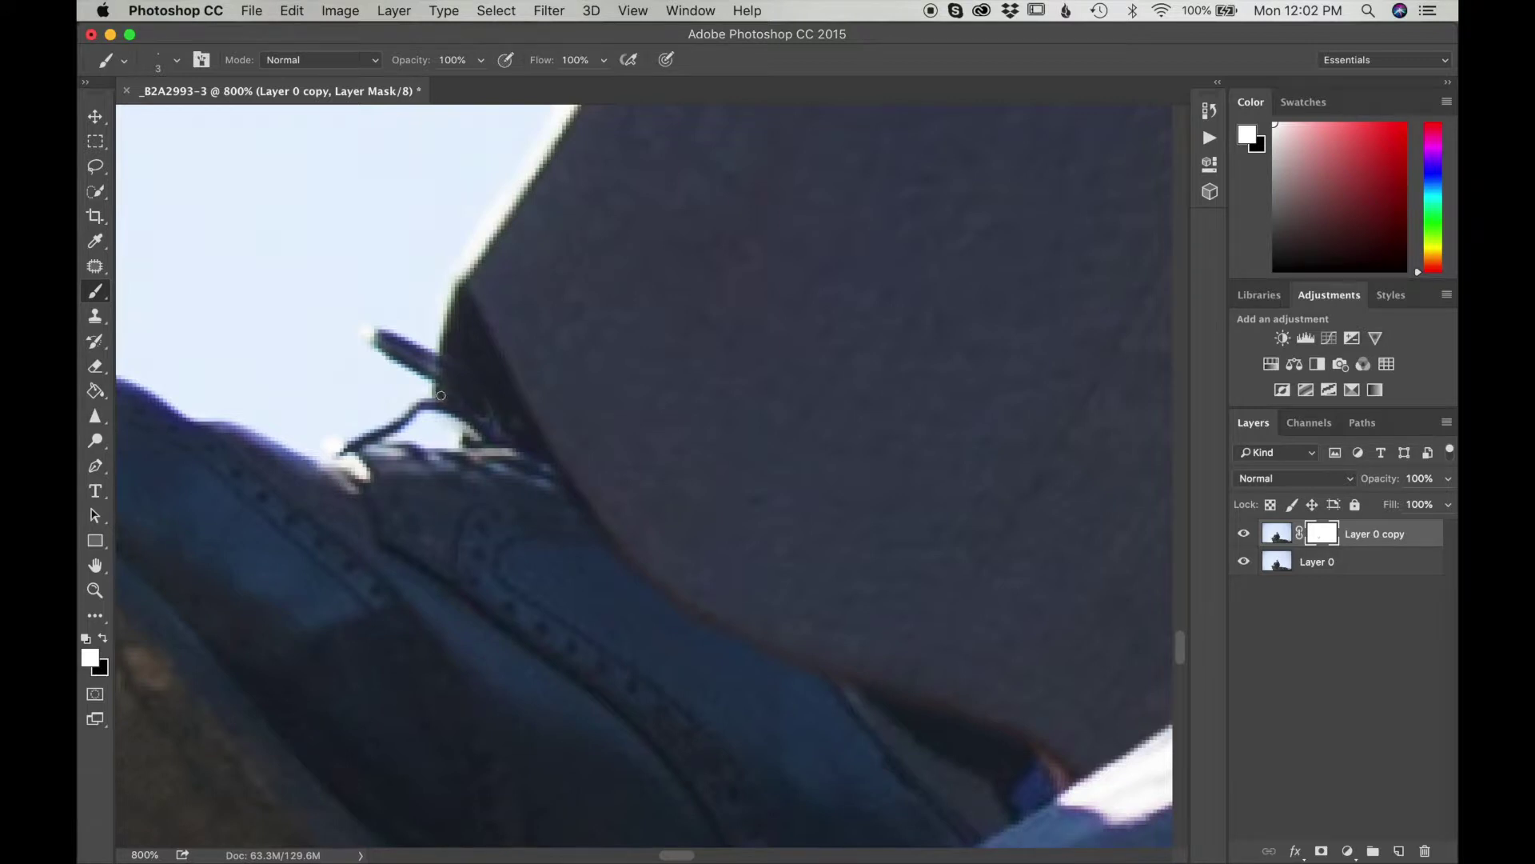
mouse_move(435, 418)
left_mouse_down()
mouse_move(457, 426)
mouse_move(428, 421)
mouse_move(452, 441)
left_mouse_up()
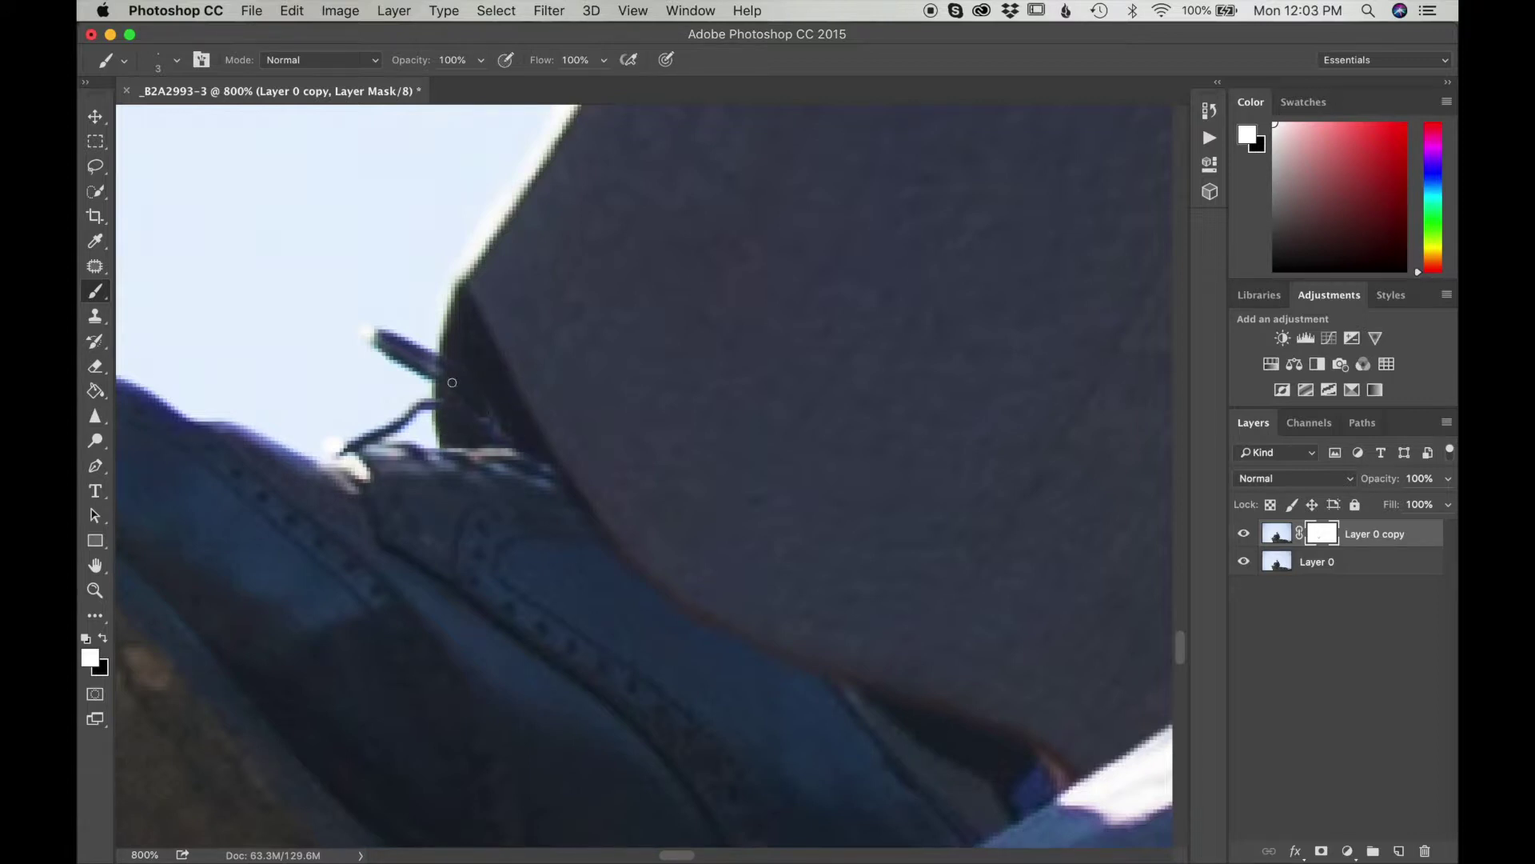
key("z")
left_click(457, 411, "alt")
left_click(457, 411, "alt")
left_click(457, 411, "alt")
left_click(462, 414, "alt")
left_click(462, 414, "alt")
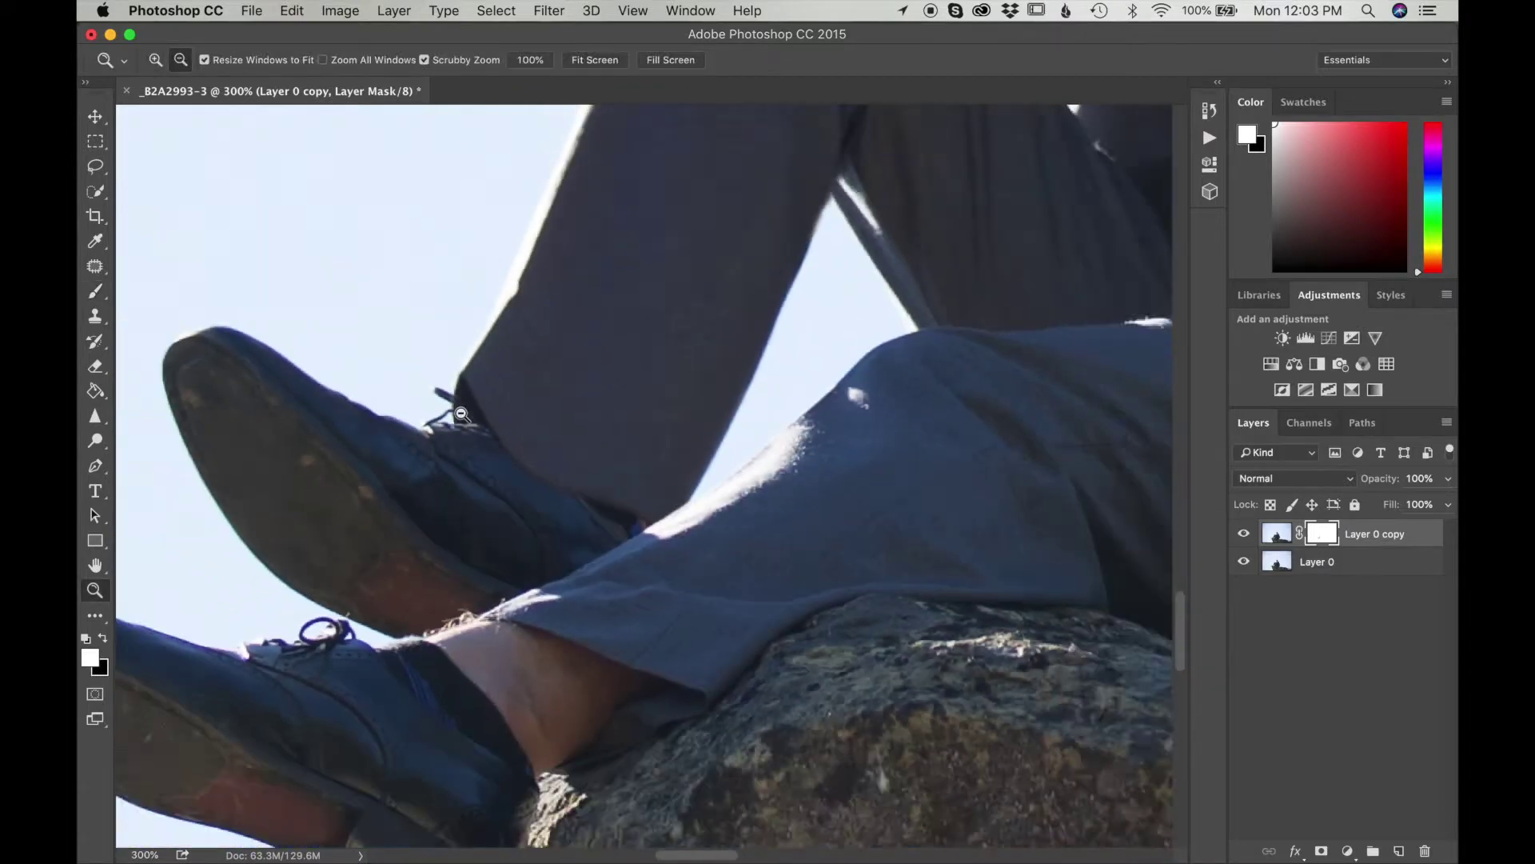
left_click(461, 414, "alt")
left_click(462, 413, "alt")
left_click(462, 413, "alt")
left_click(462, 413, "alt")
left_click(461, 413, "alt")
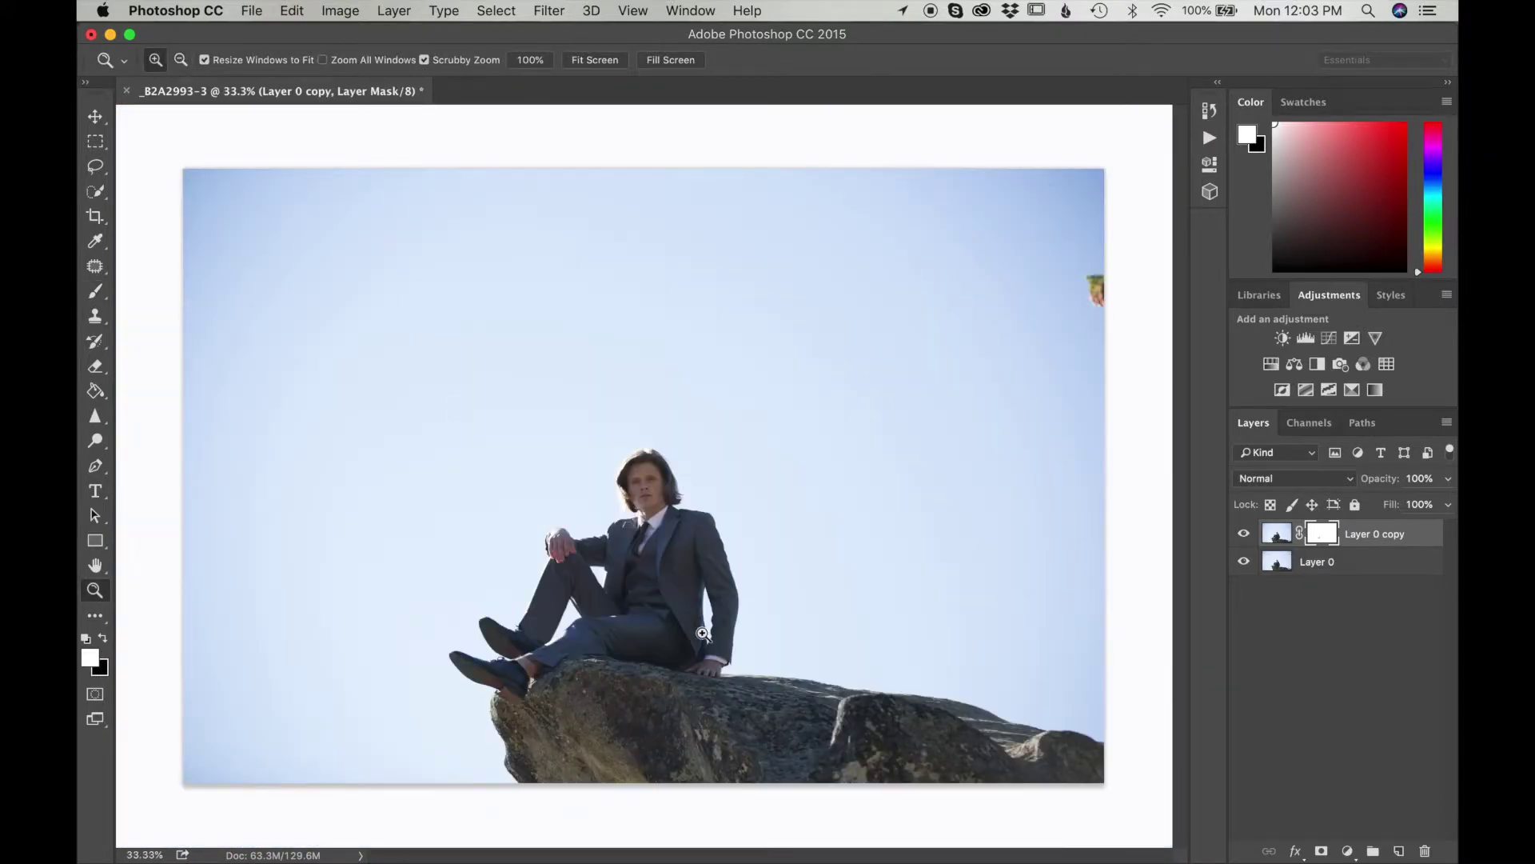
left_click(631, 634)
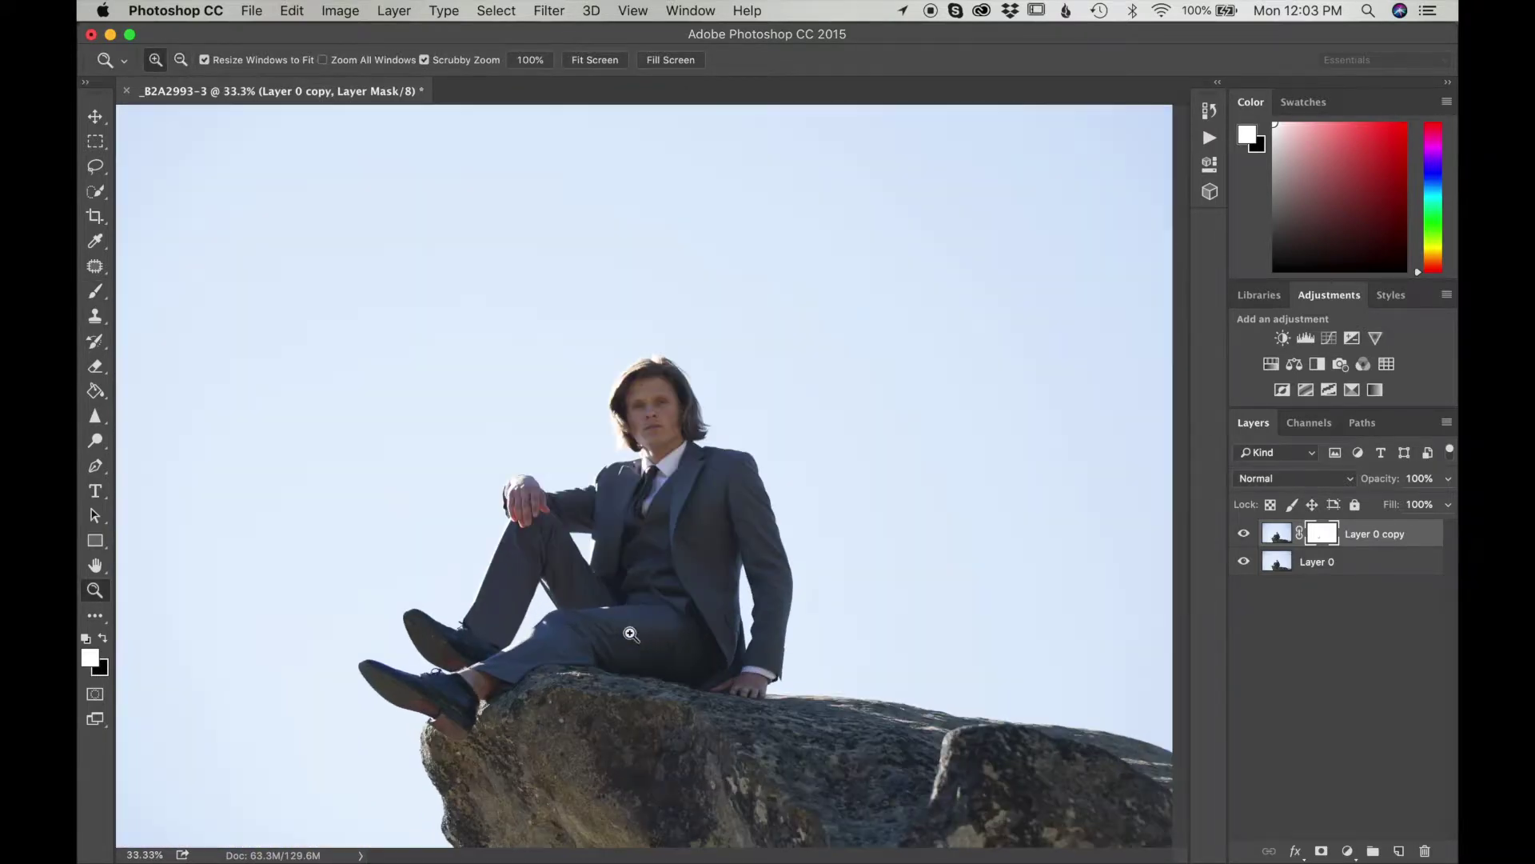
left_click(1242, 535)
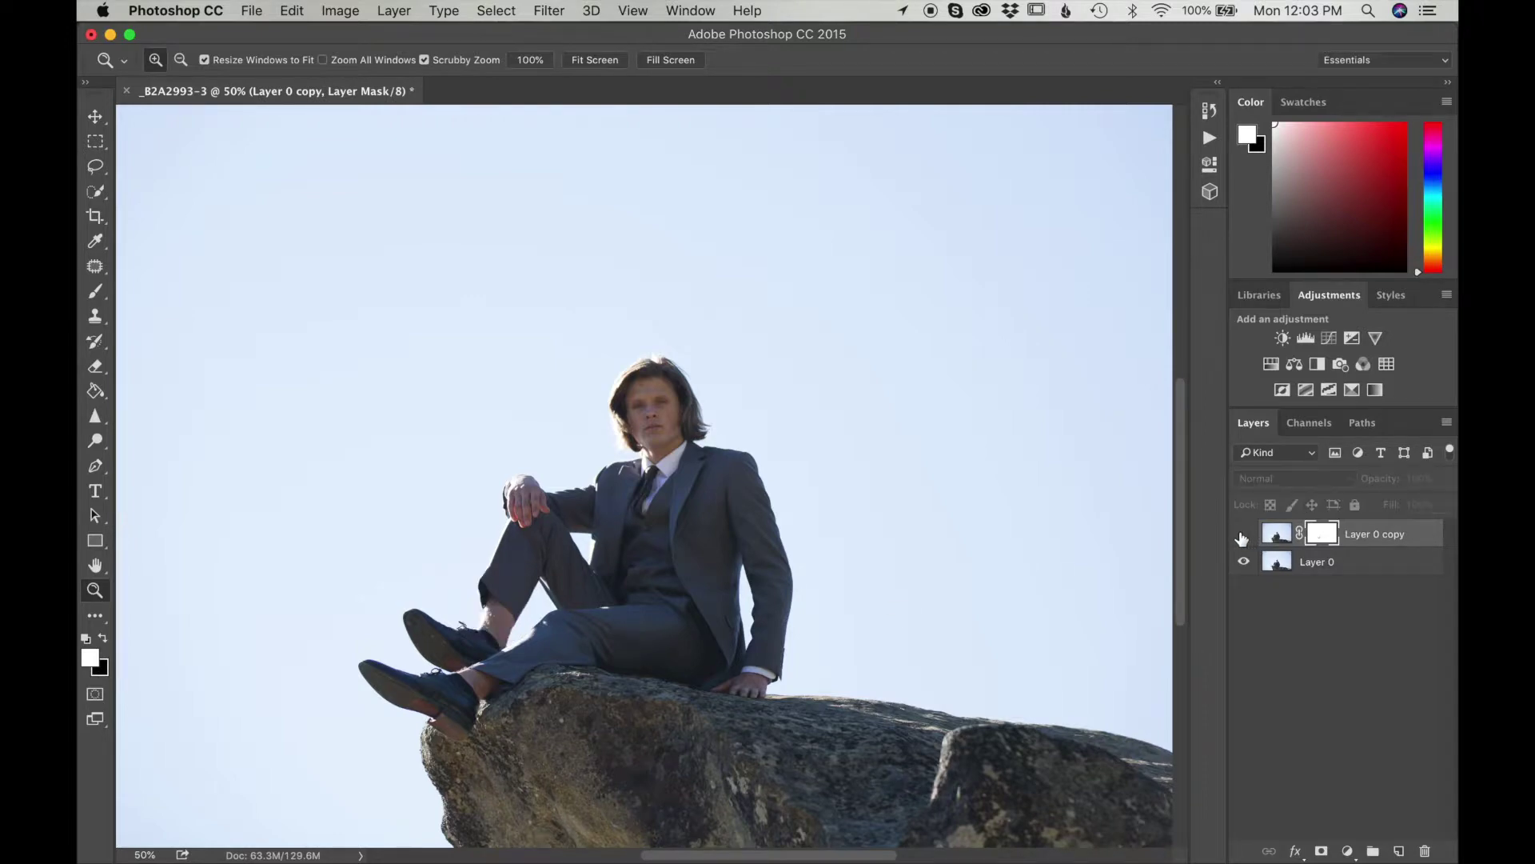
left_click(1244, 534)
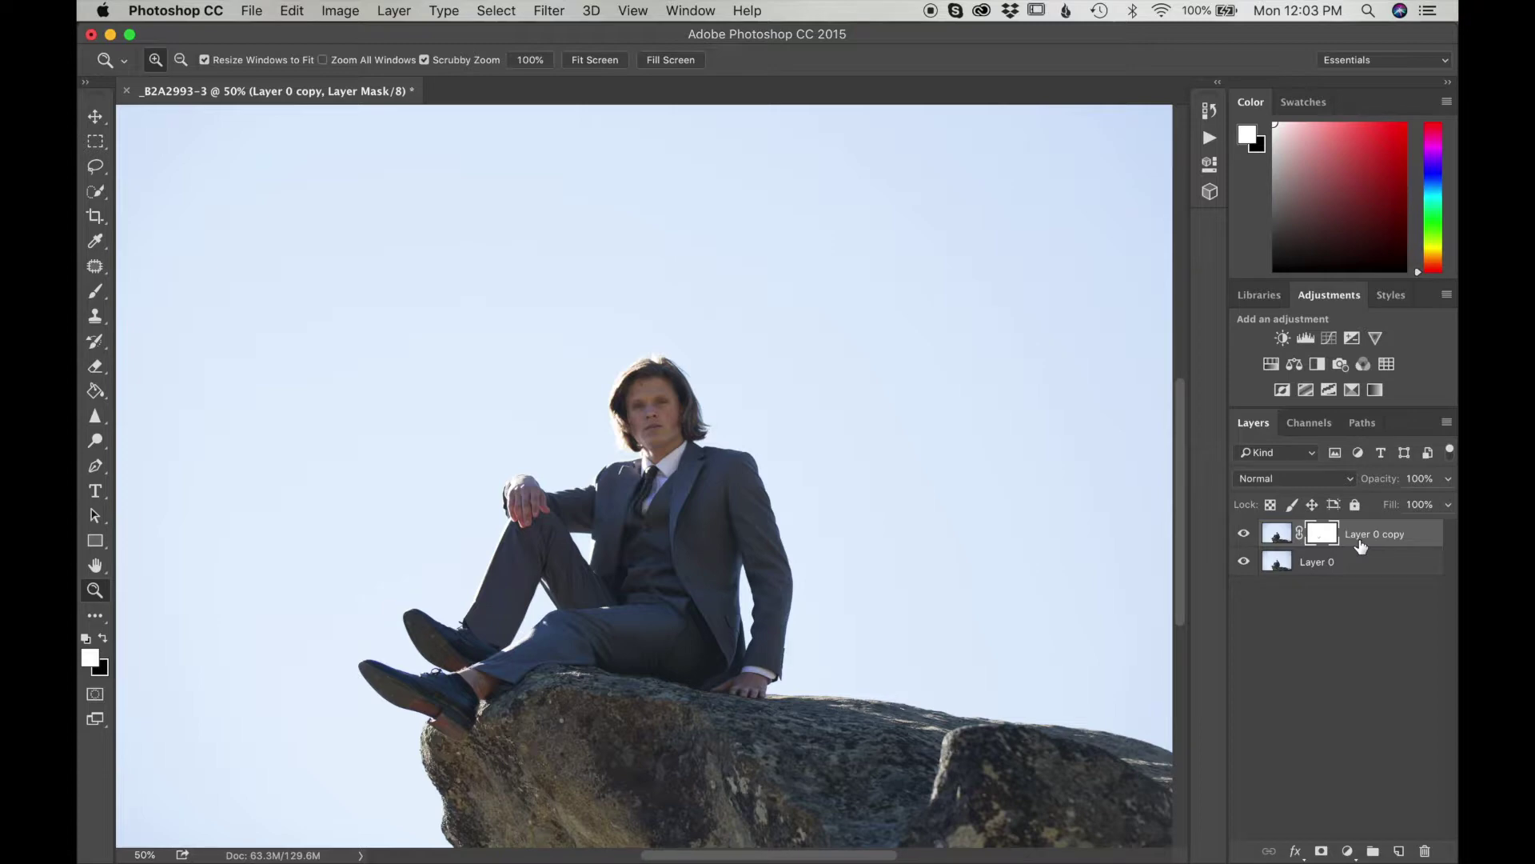
key("super+alt+shift+e")
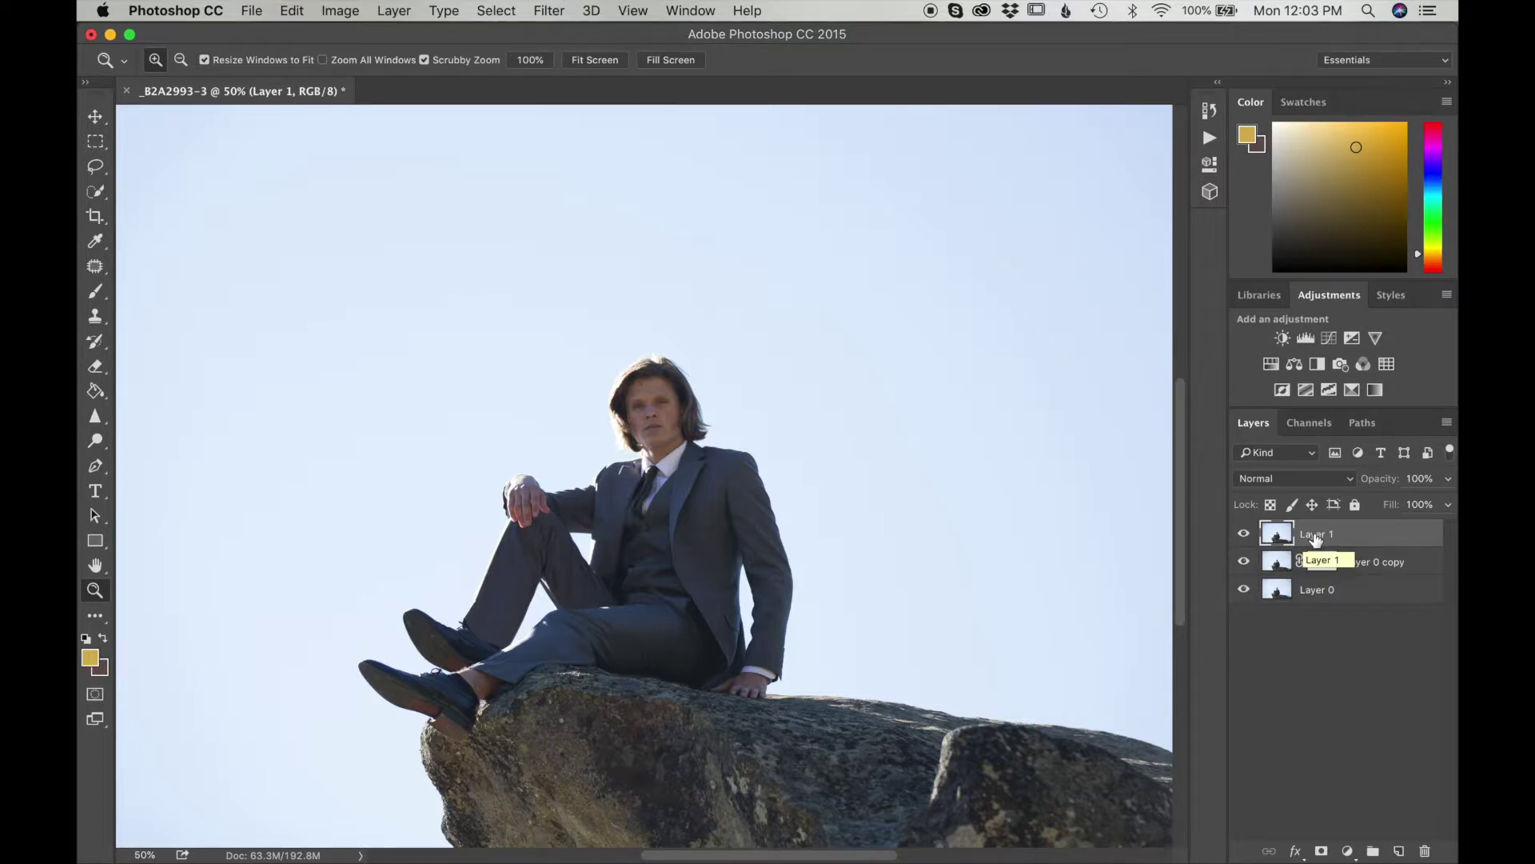
Step: Zoom to 200% on the lower leg and ankle and select the Lasso tool
left_click(502, 686)
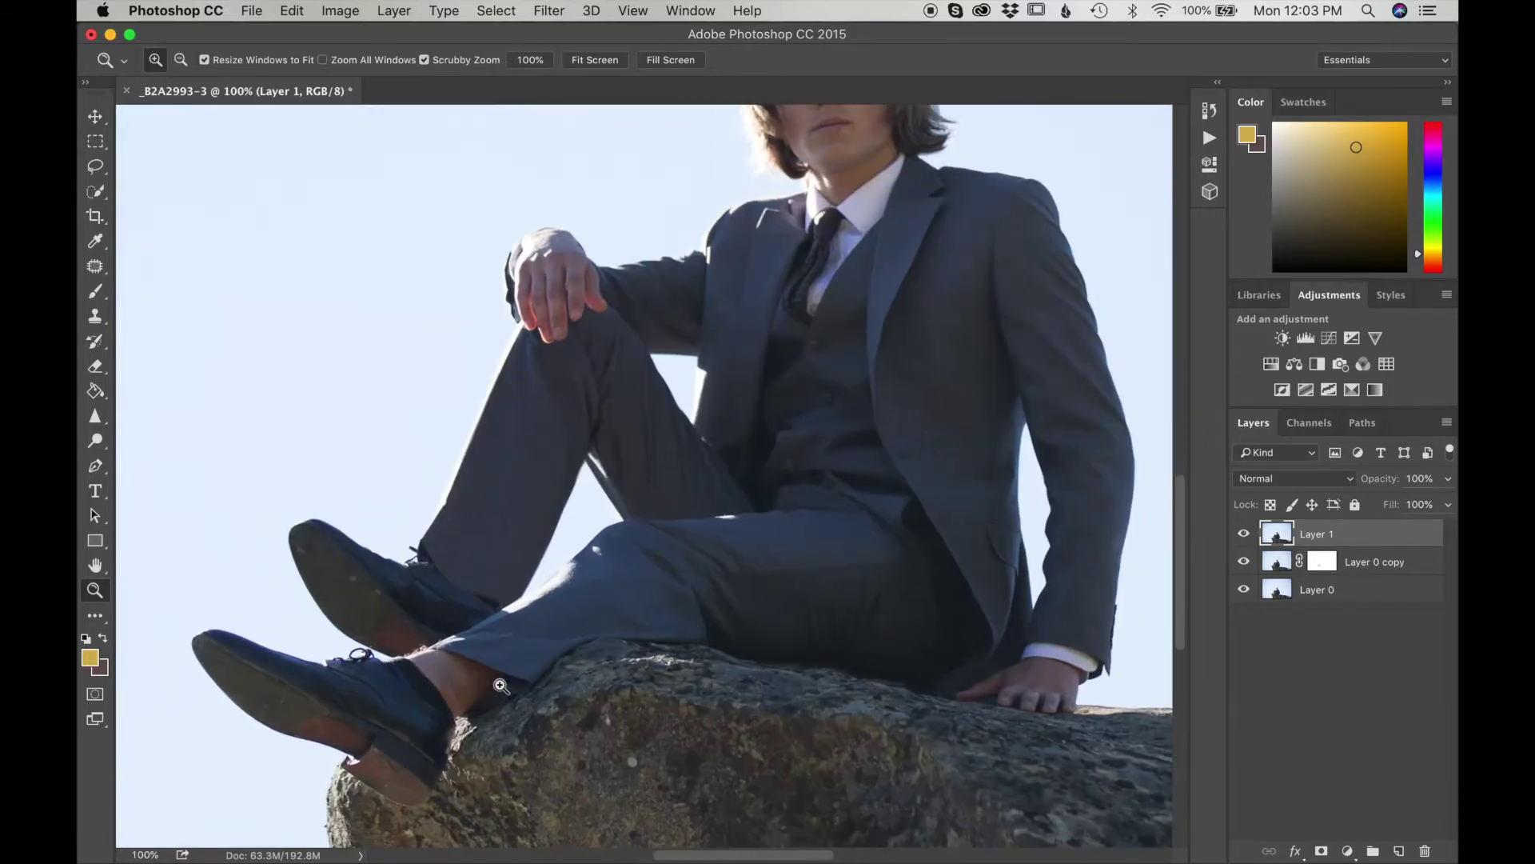
left_click(502, 686)
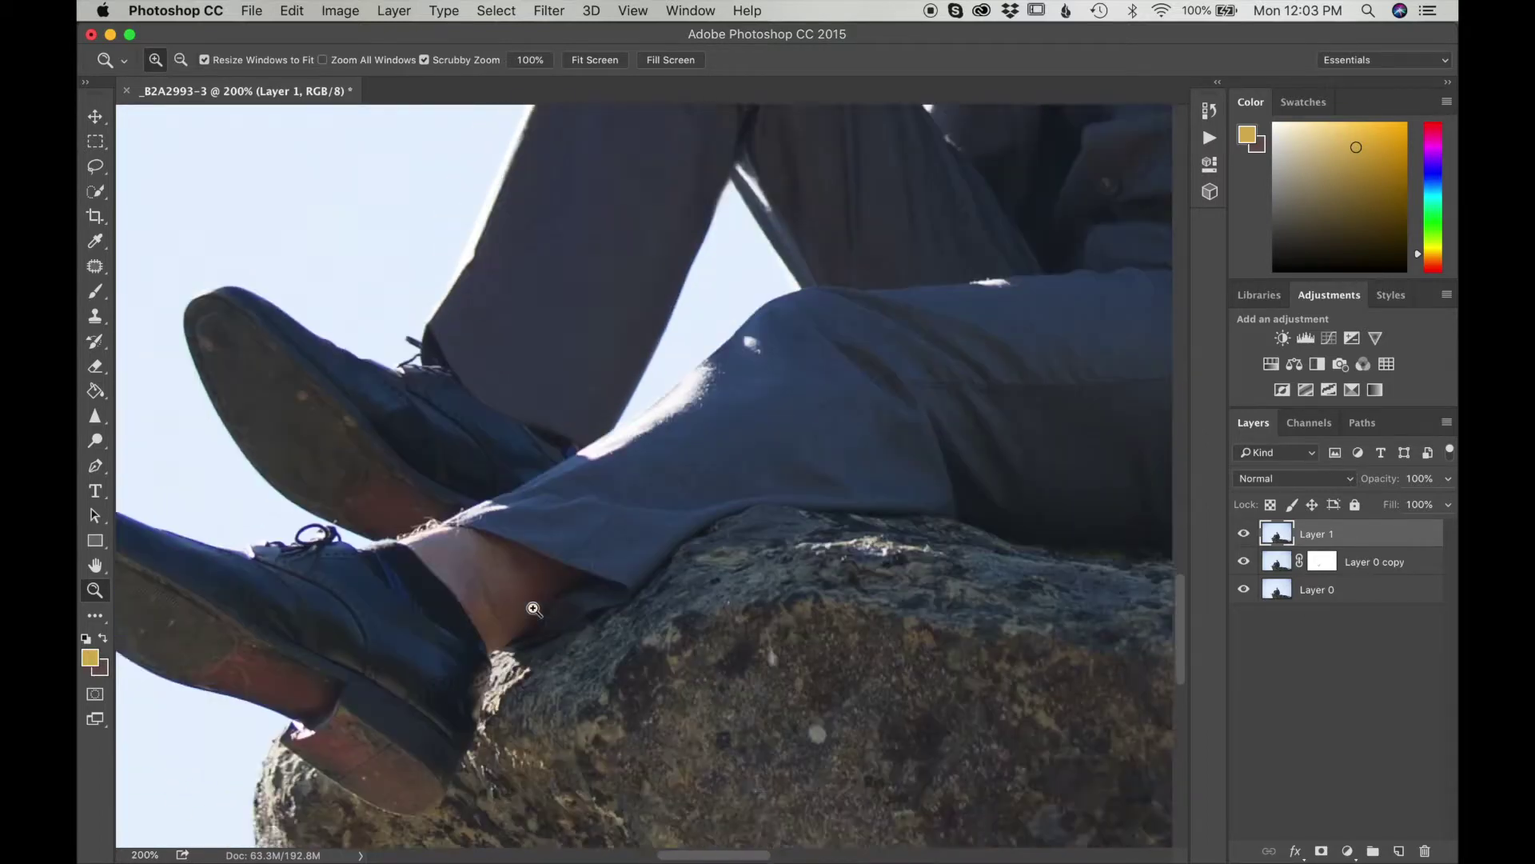
scroll(534, 609, "down", 3)
scroll(534, 609, "left", 2)
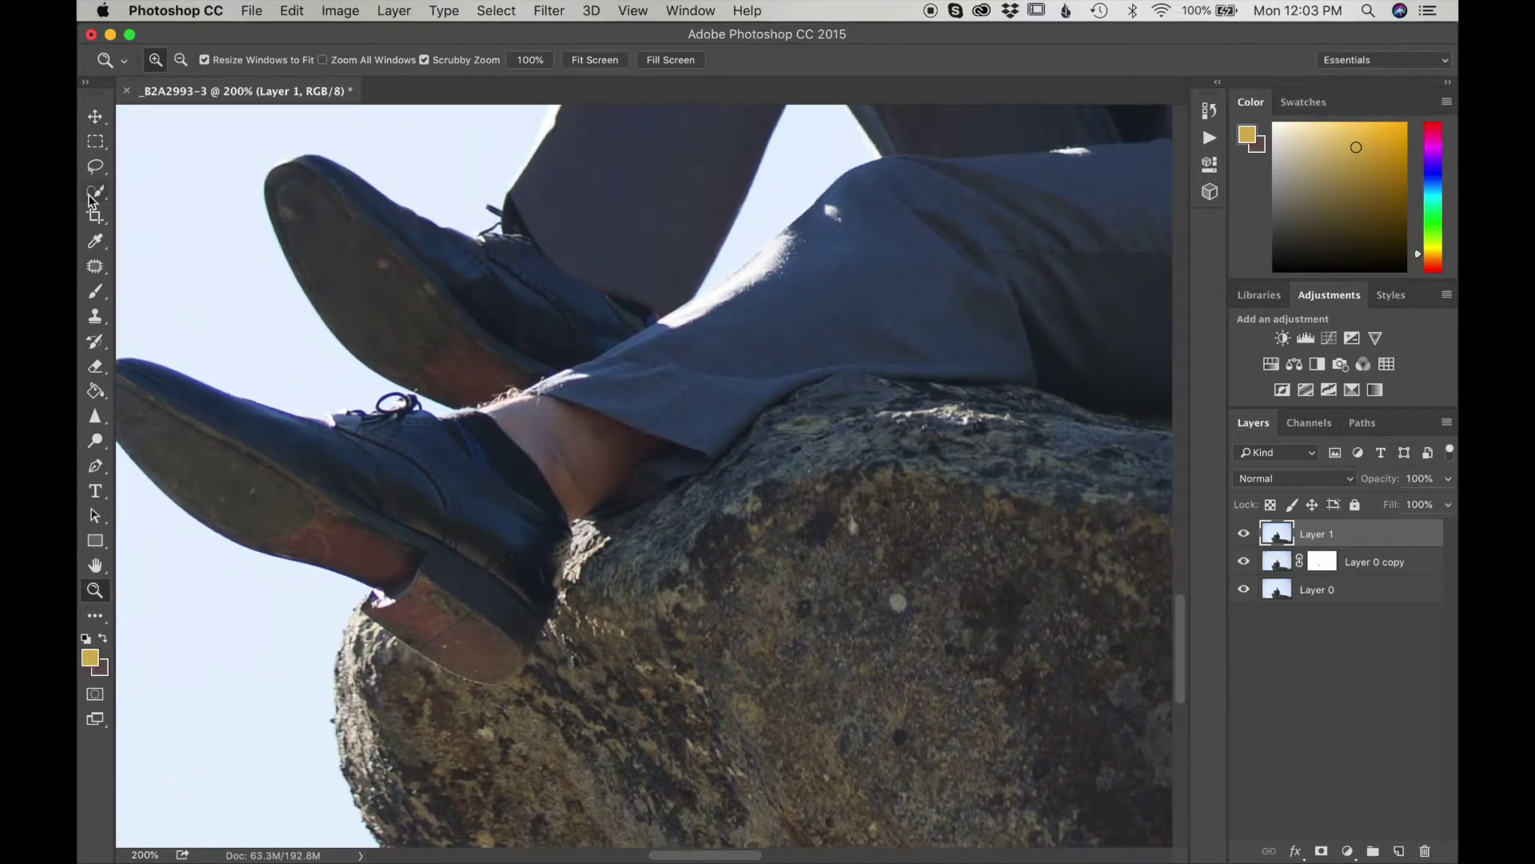
left_click(95, 167)
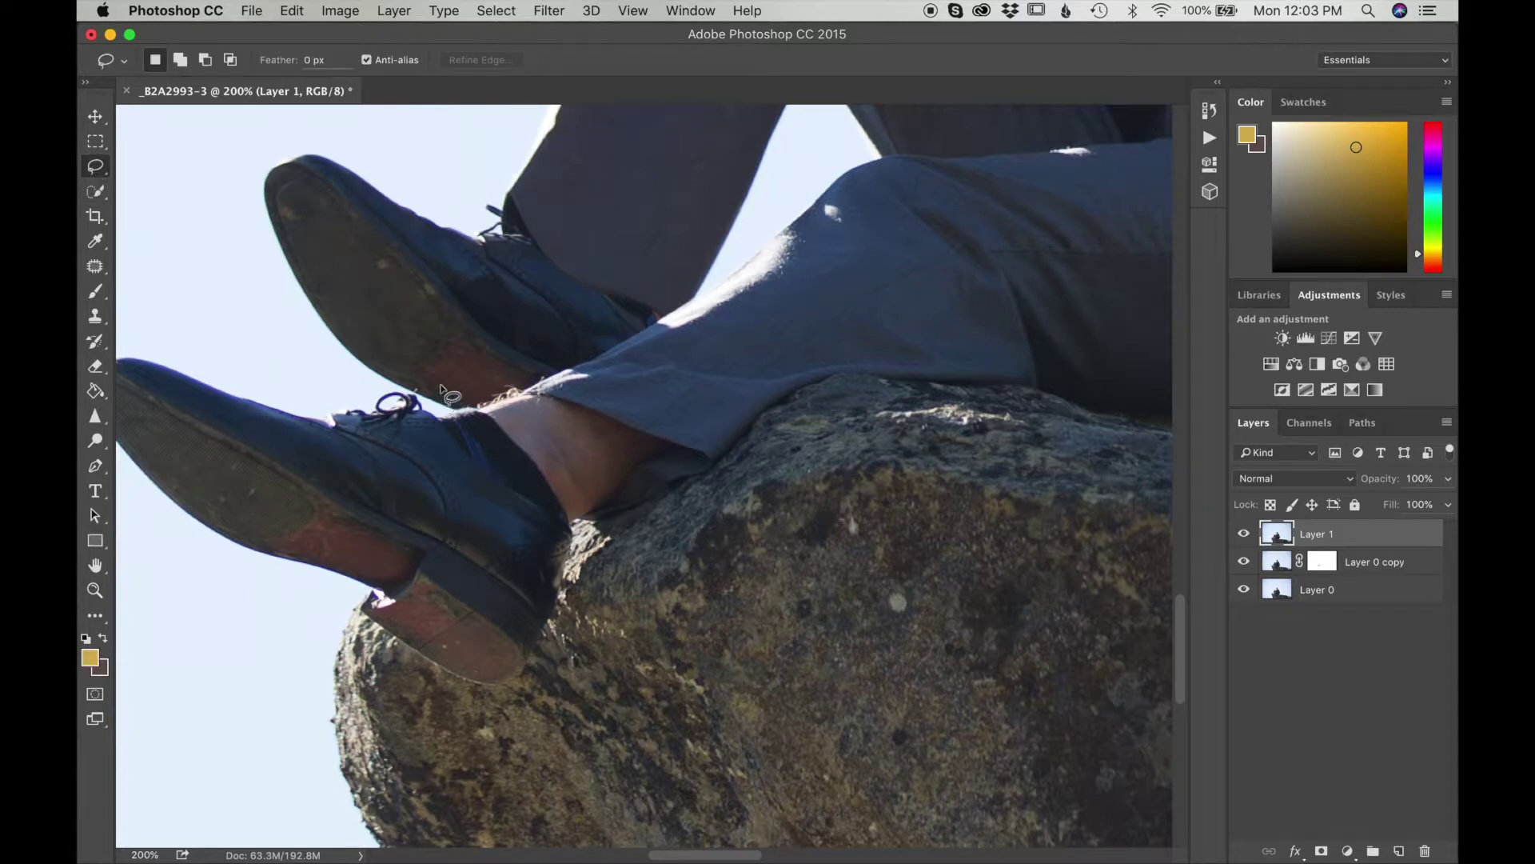
Step: Lasso the lower trouser leg on Layer 1 and warp it down over the ankle to the shoe
mouse_move(440, 388)
left_mouse_down()
mouse_move(513, 504)
mouse_move(564, 542)
mouse_move(672, 529)
mouse_move(843, 411)
mouse_move(865, 311)
mouse_move(841, 239)
mouse_move(766, 204)
mouse_move(627, 298)
mouse_move(440, 388)
left_mouse_up()
left_click(292, 11)
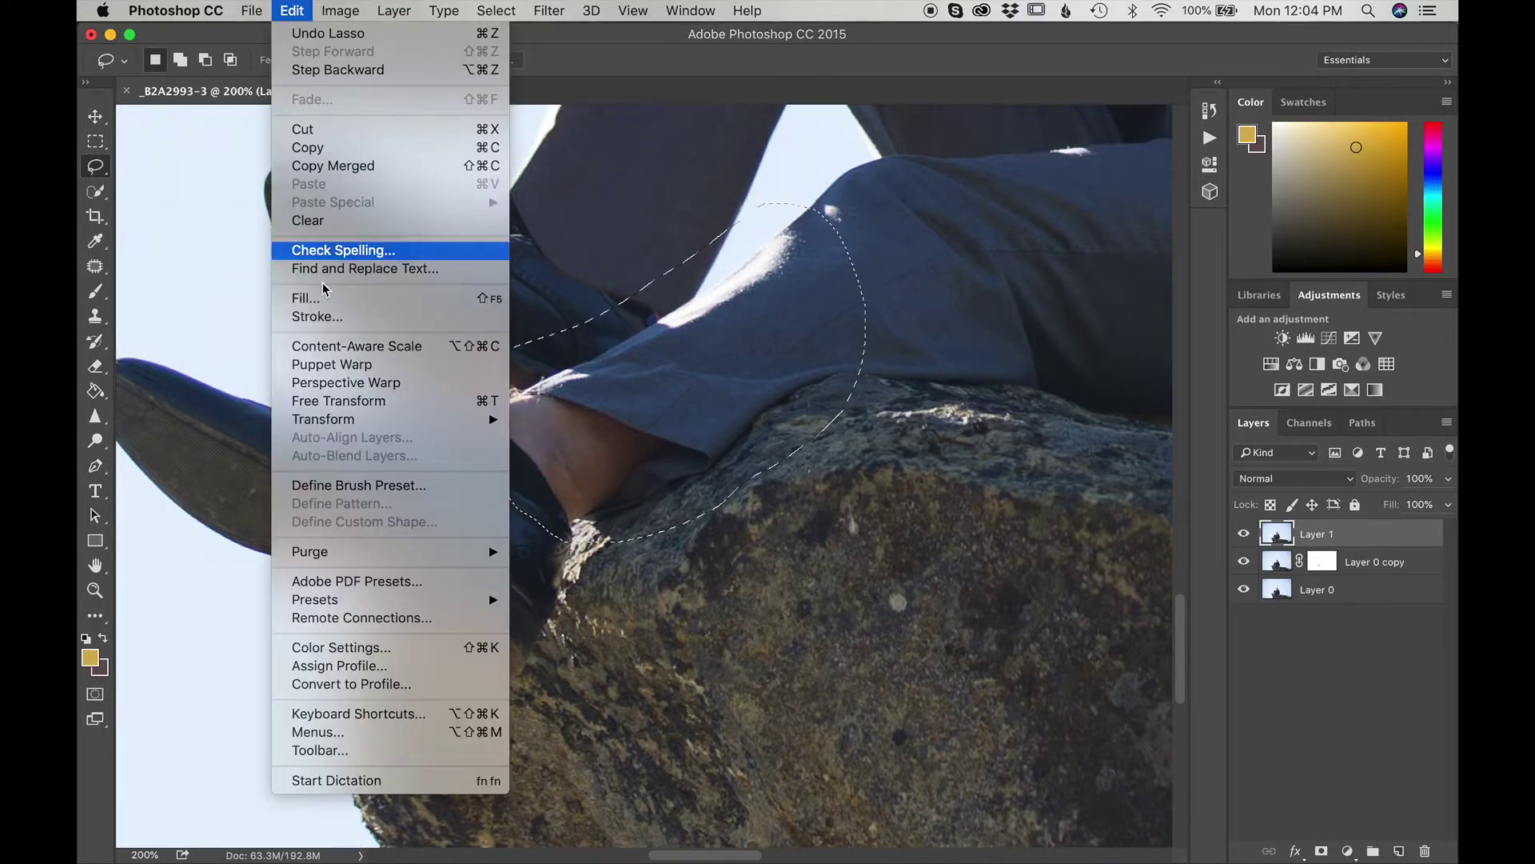
mouse_move(346, 423)
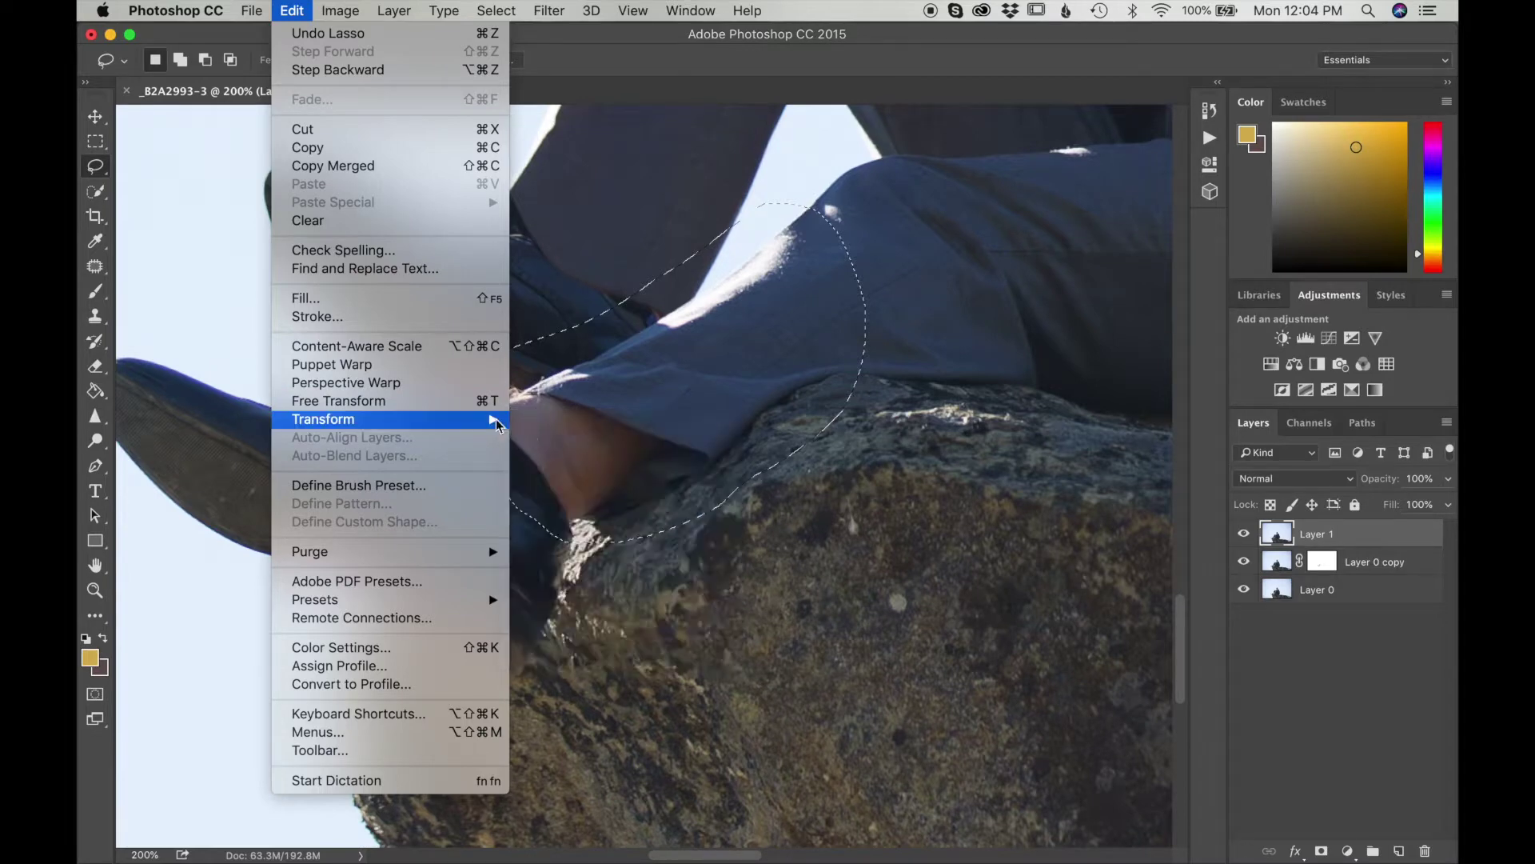
left_click(566, 542)
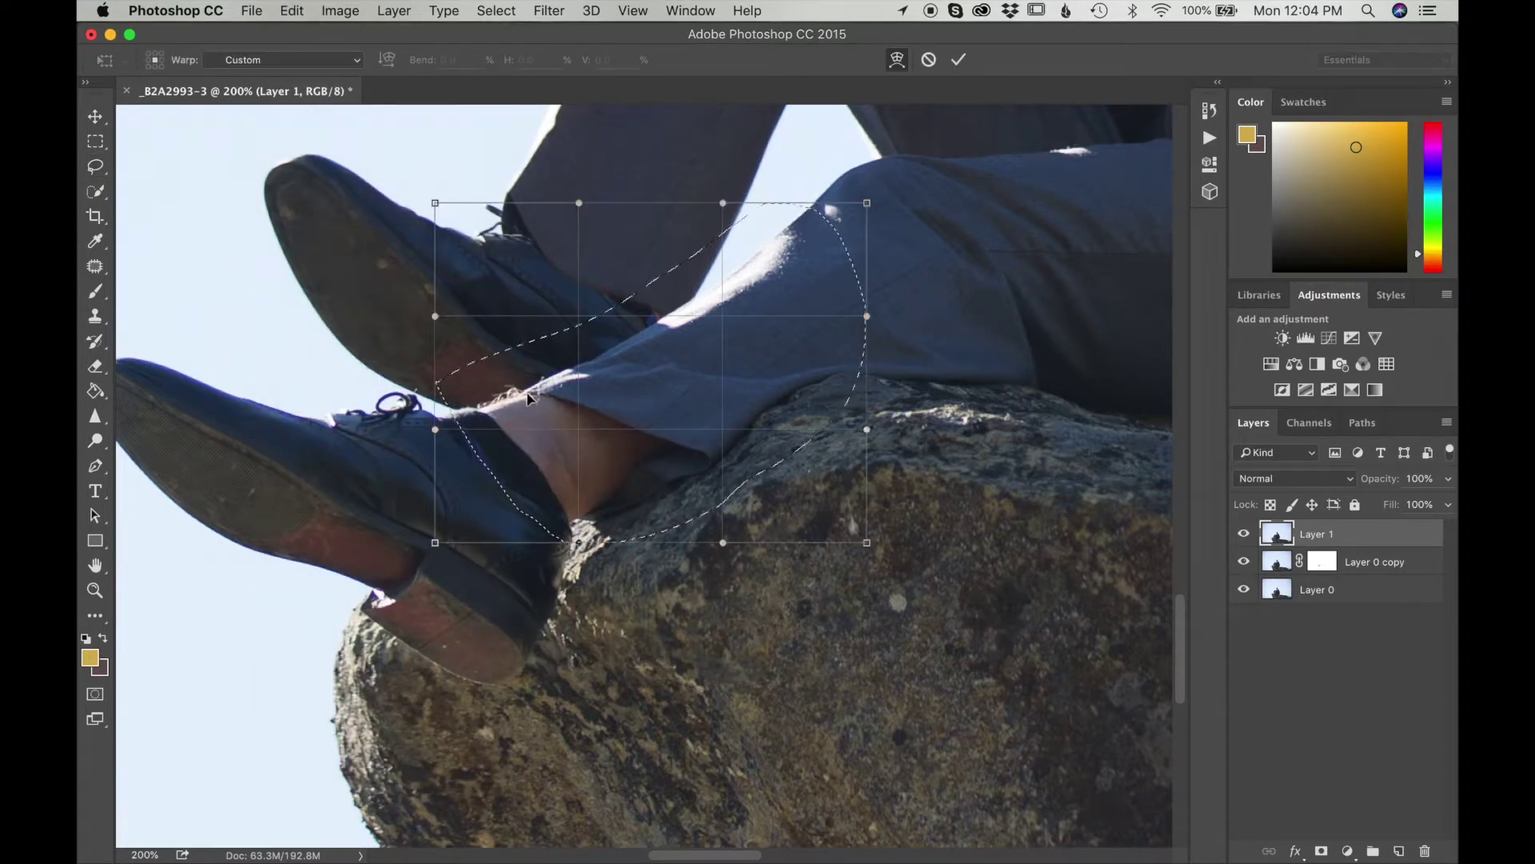
left_click_drag(527, 400, 466, 415)
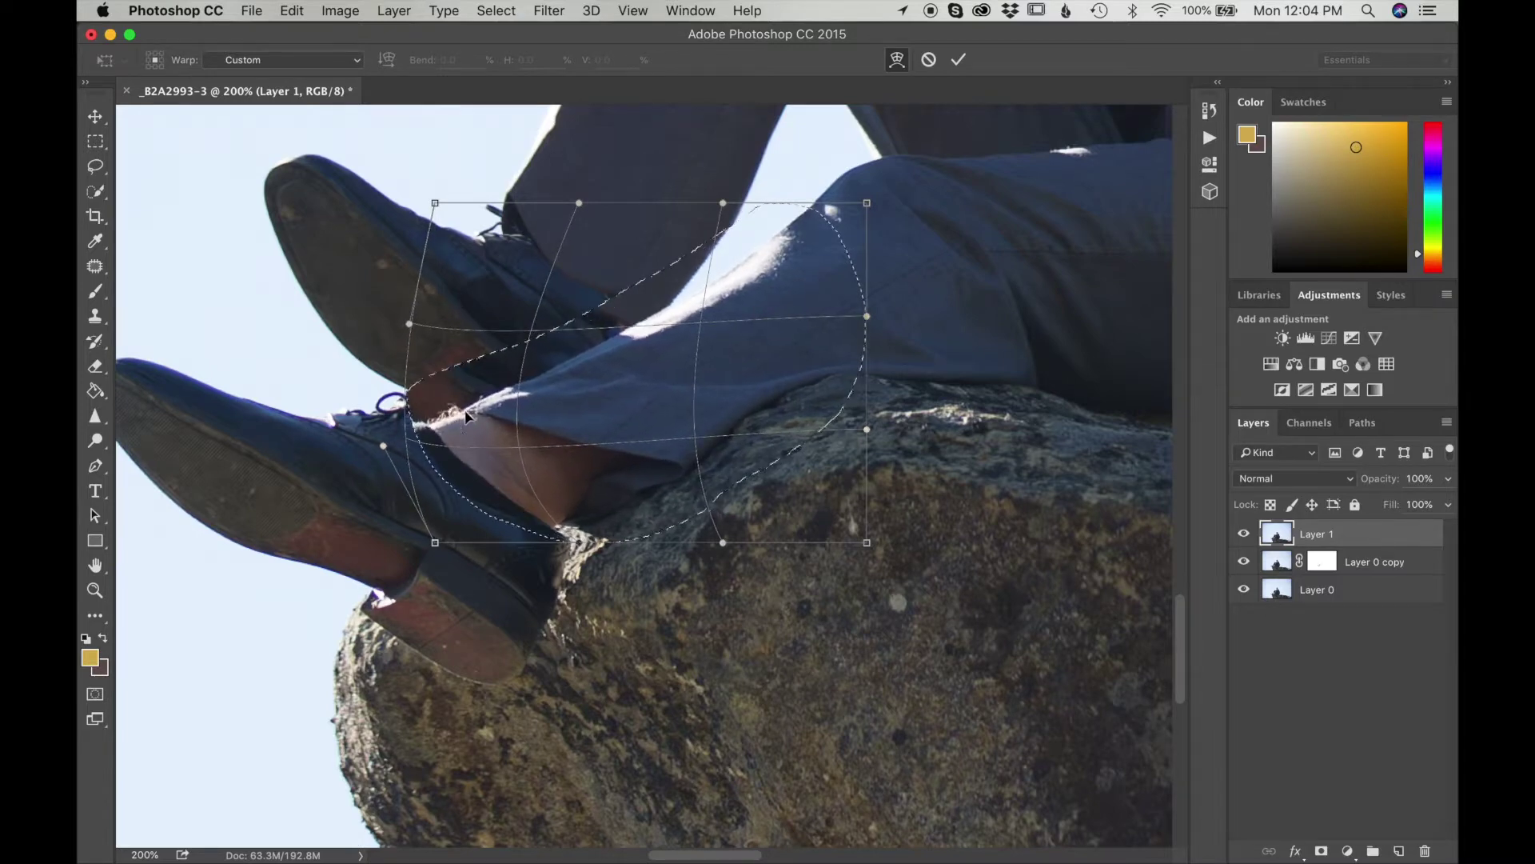
left_click_drag(592, 480, 575, 552)
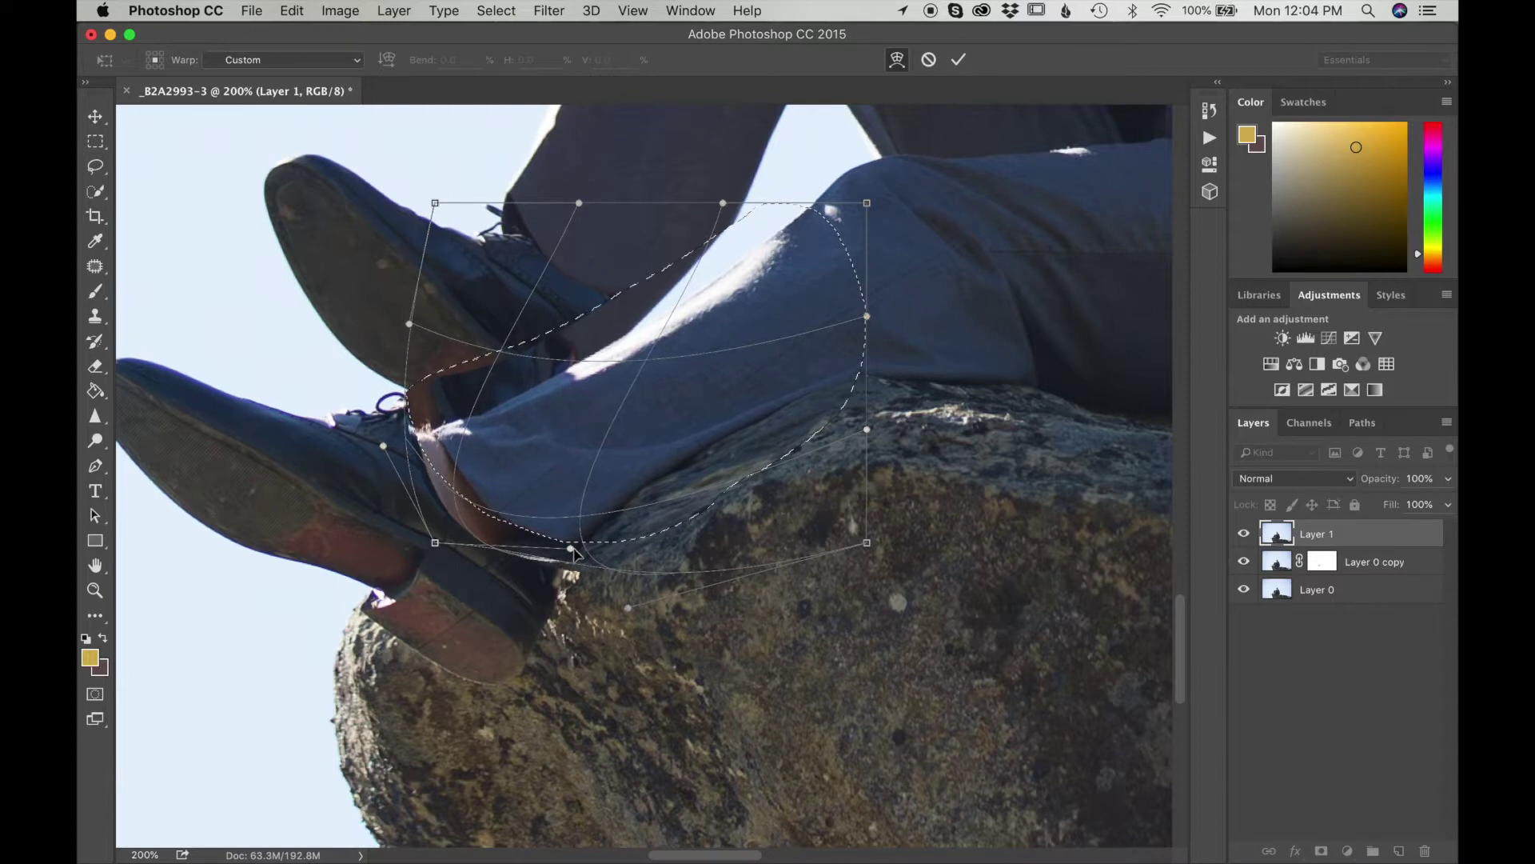
left_click_drag(425, 419, 453, 400)
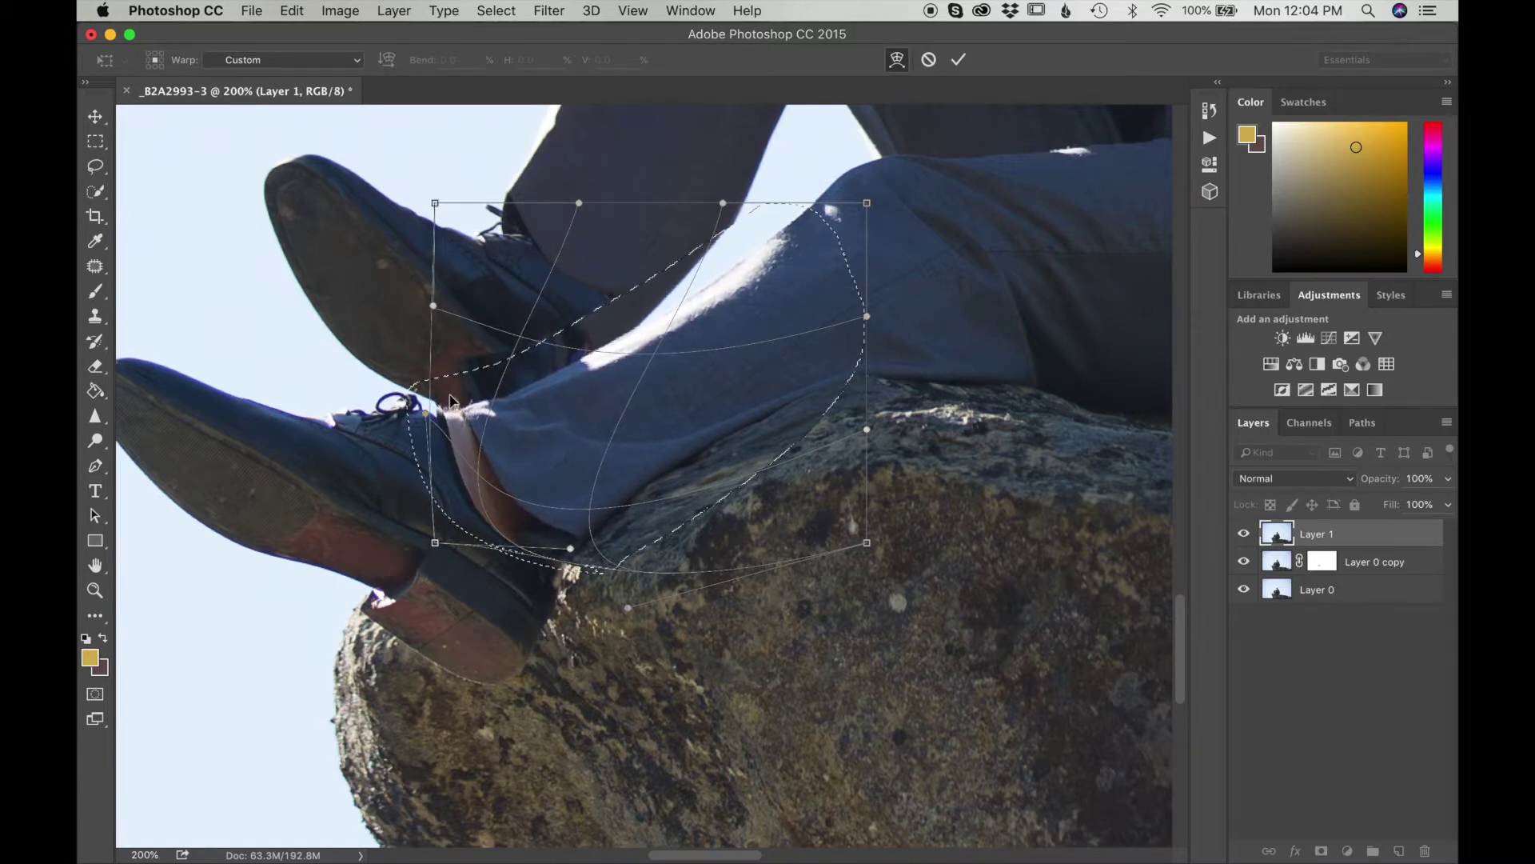
left_click(959, 60)
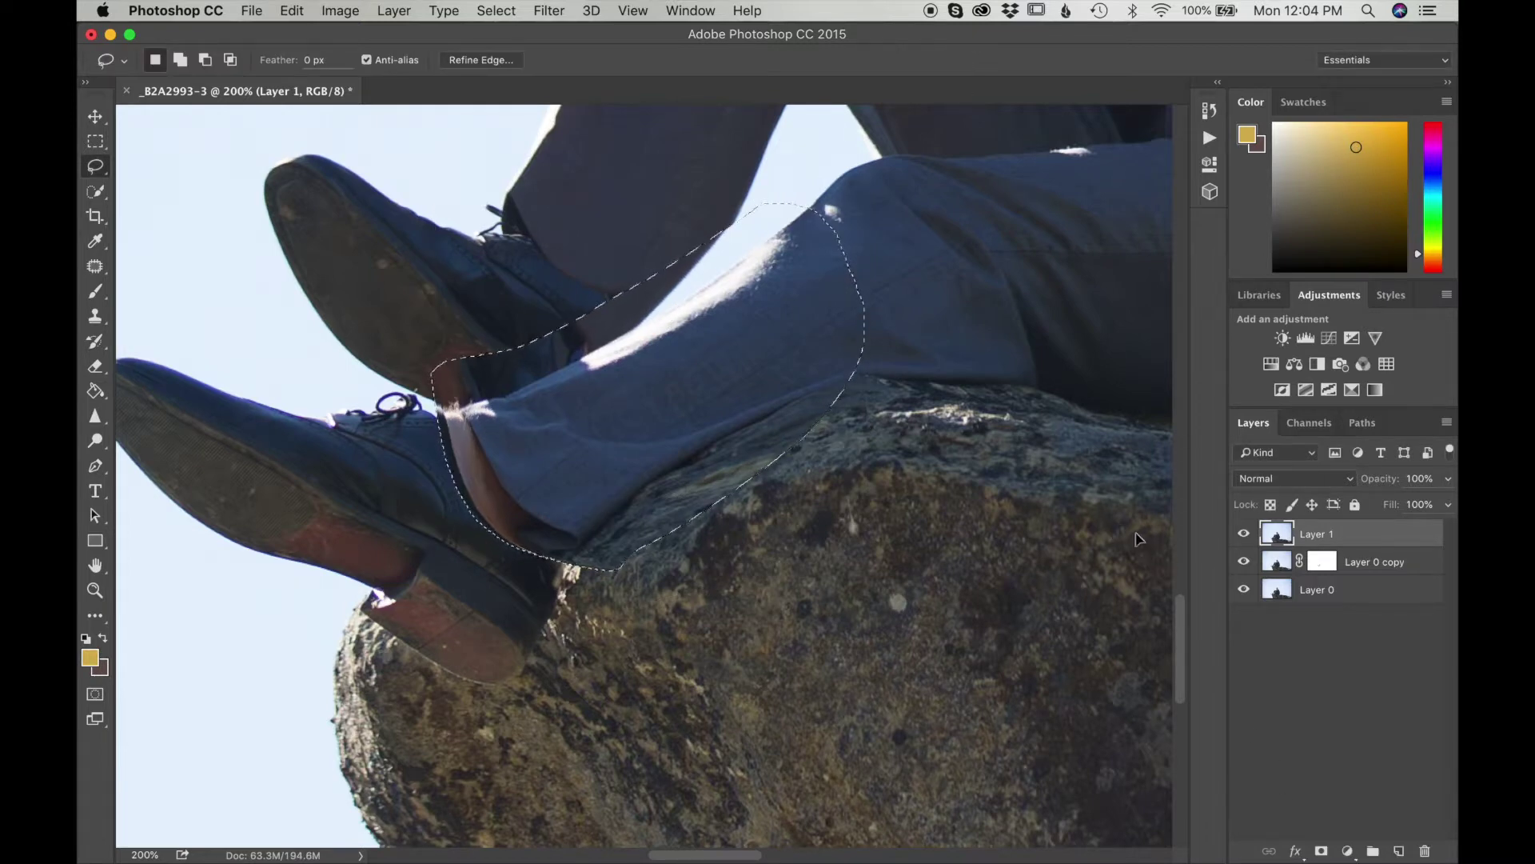
Step: Deselect, add a white mask to Layer 1 with black foreground, and zoom toward the hem
key("super+d")
left_click(1322, 852)
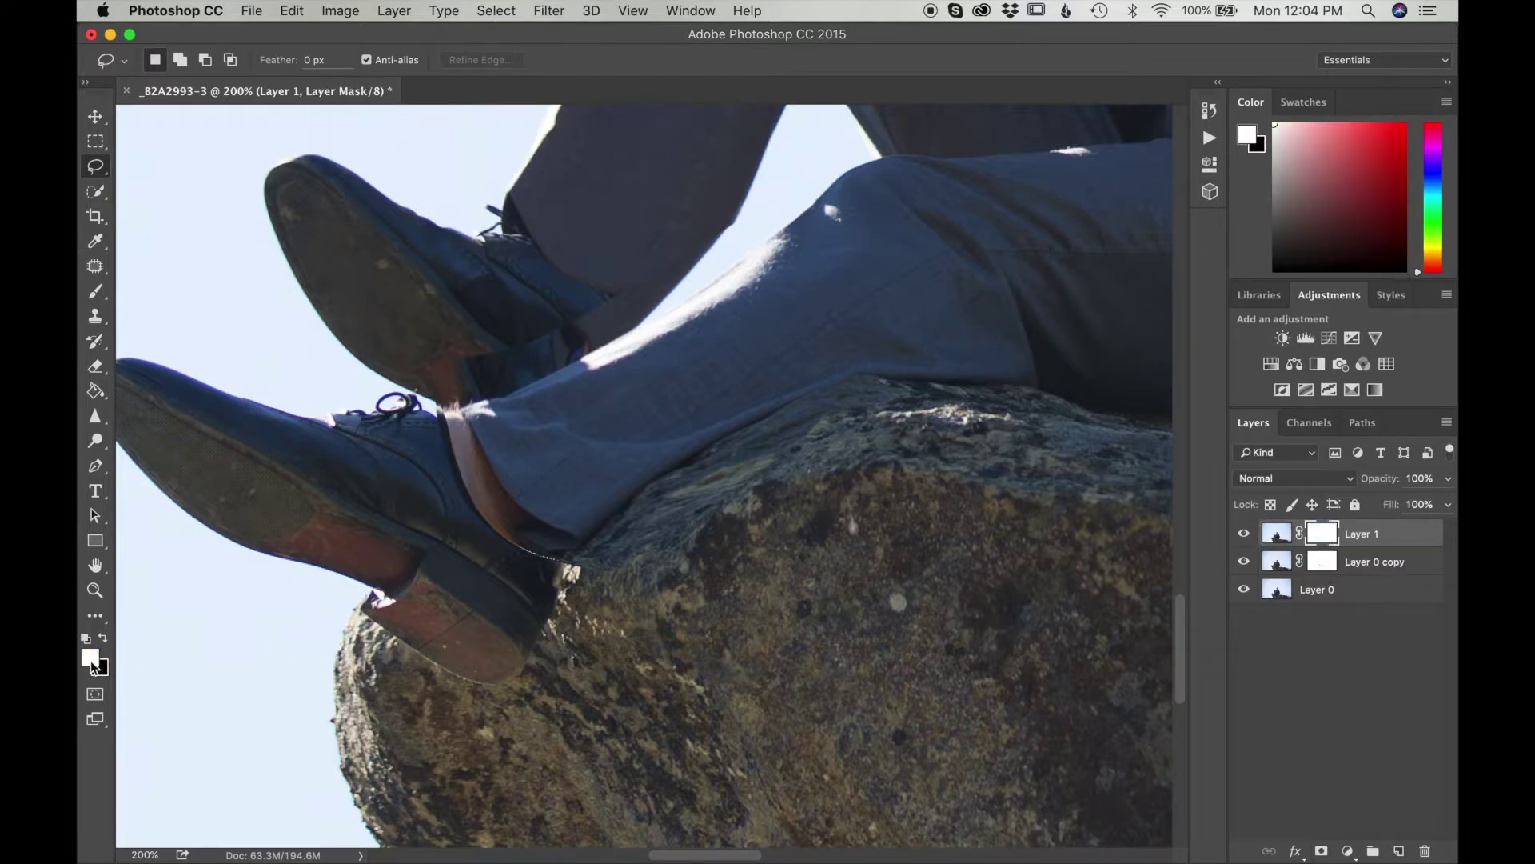
key("x")
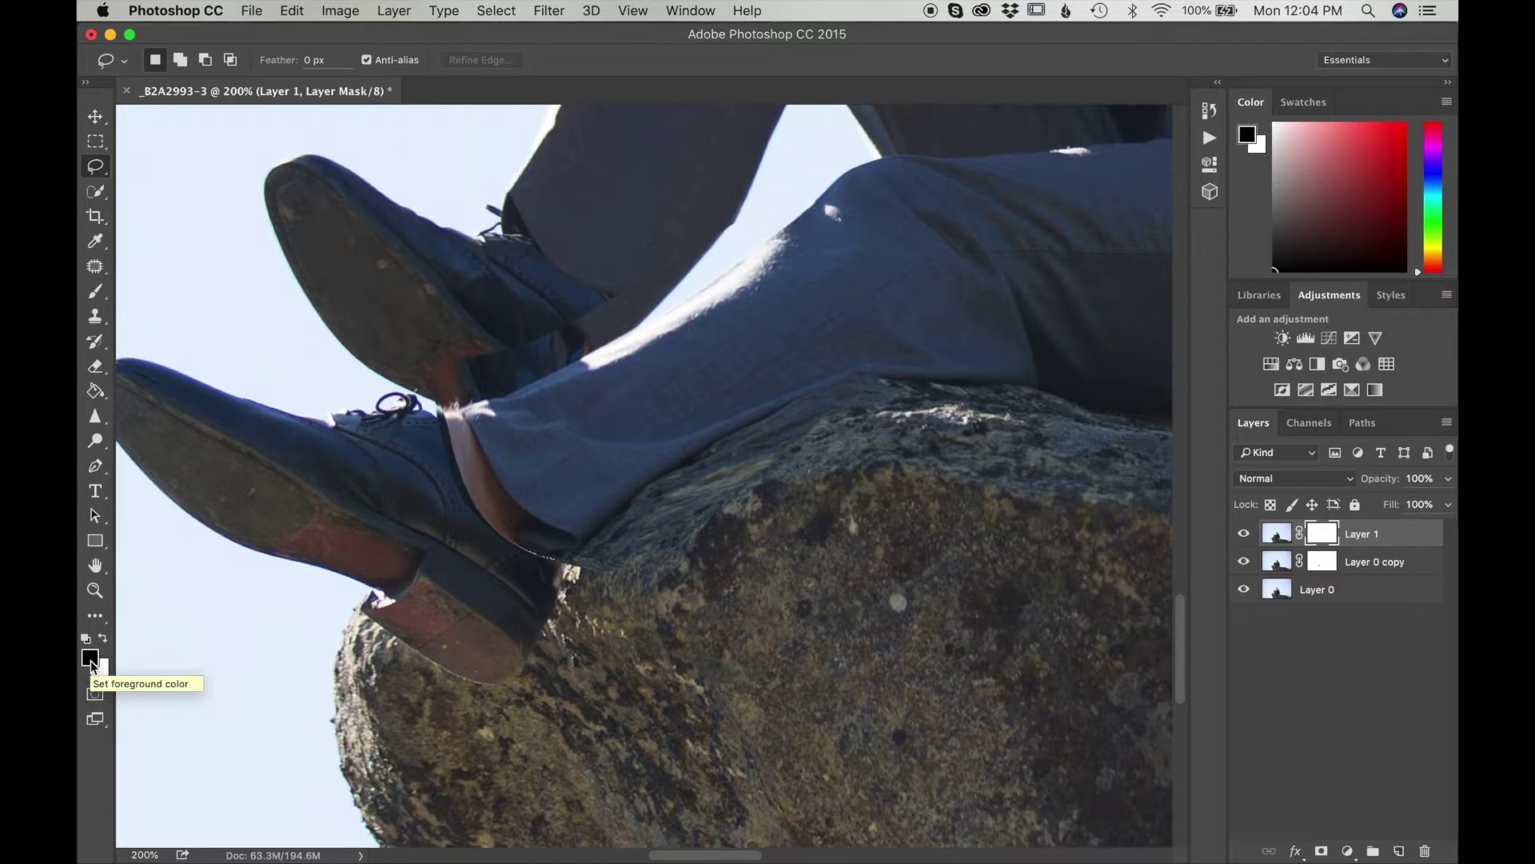
key("z")
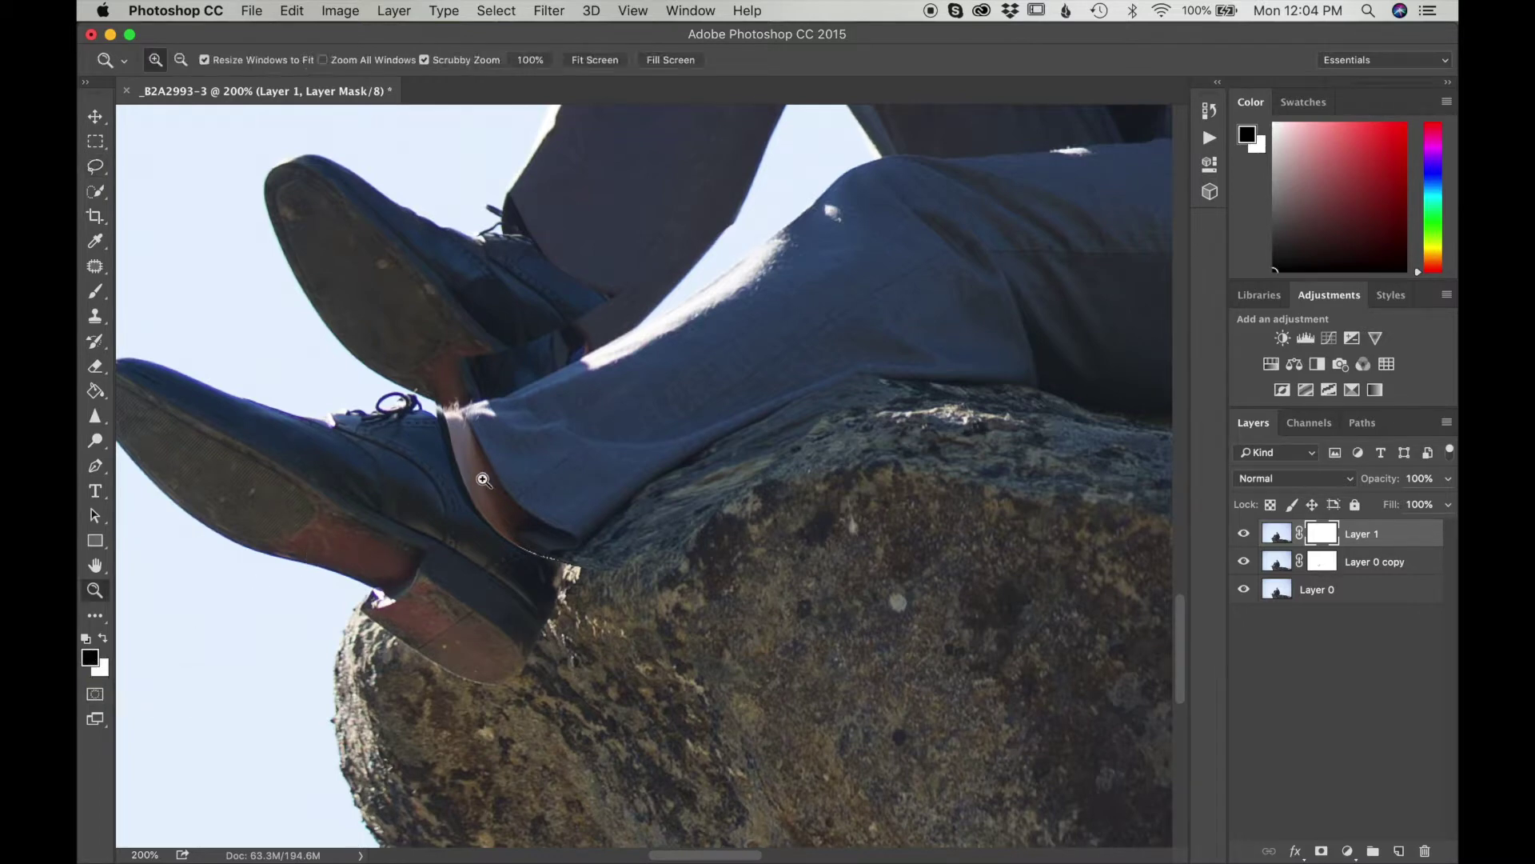
left_click(479, 478)
Step: At 500%, mask the light strip and seam along the boot and trouser edge on Layer 1
left_click(479, 483)
left_click(483, 488)
scroll(483, 488, "up", 3)
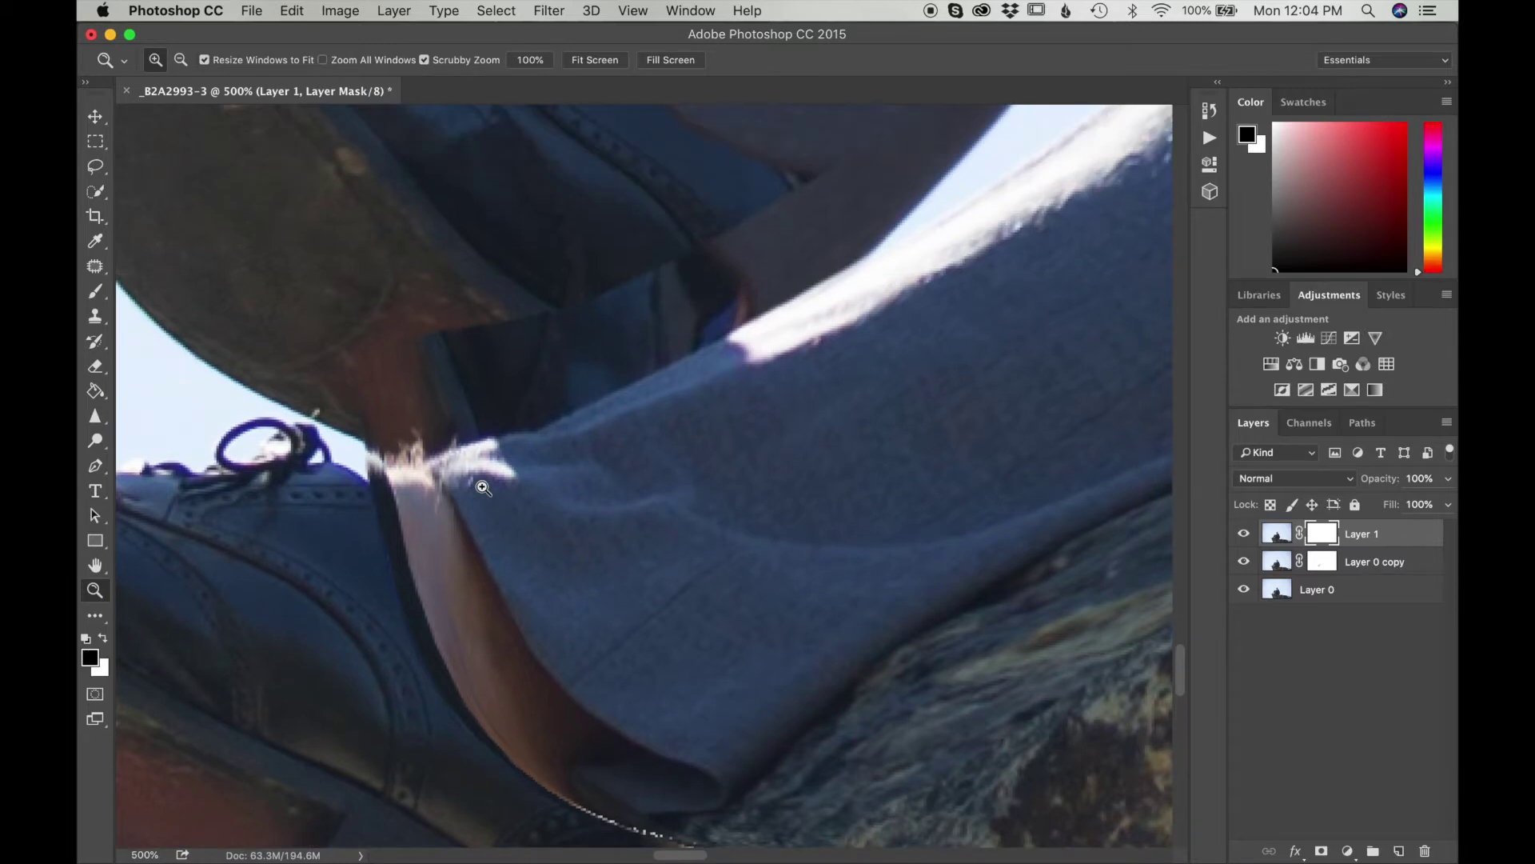
scroll(483, 488, "down", 1)
key("b")
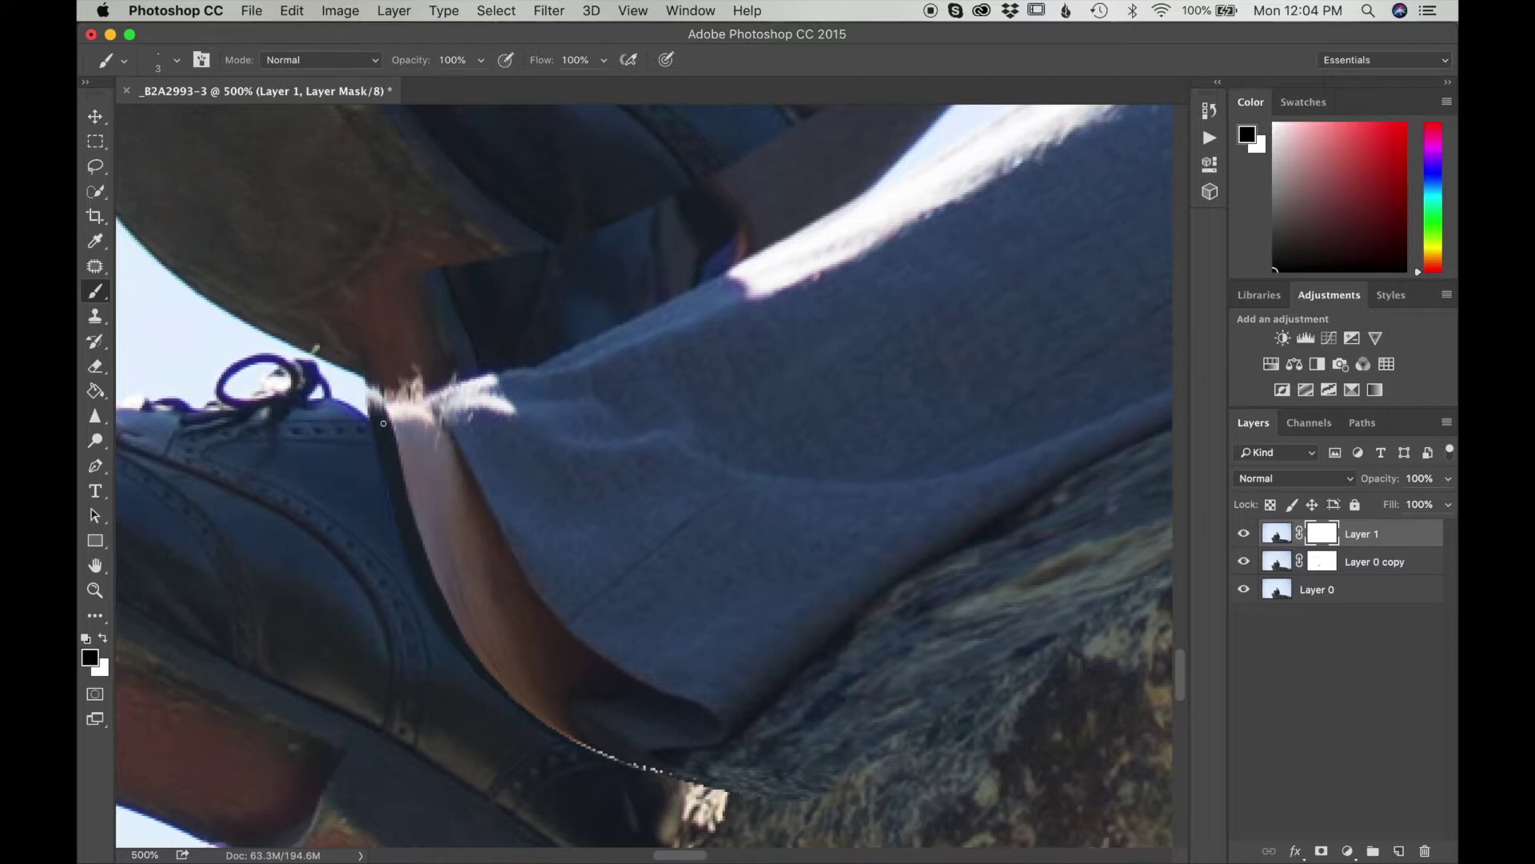
key("bracketright")
key("bracketright")
key("bracketright")
left_click_drag(384, 426, 530, 719)
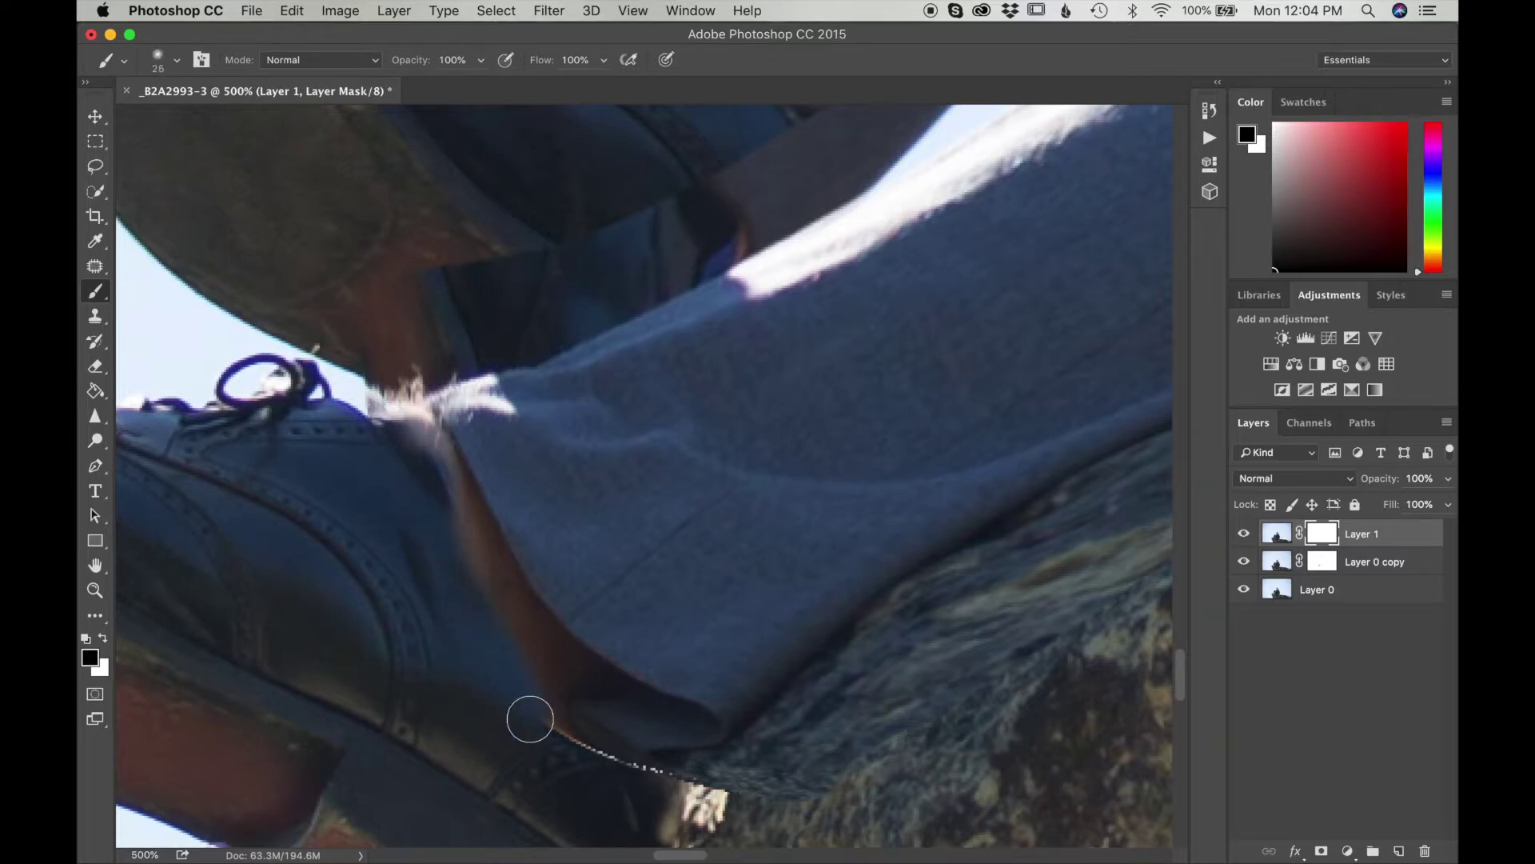
key("bracketleft")
key("bracketleft")
left_click_drag(416, 414, 548, 633)
mouse_move(434, 445)
left_mouse_down()
mouse_move(358, 394)
mouse_move(549, 347)
mouse_move(579, 310)
mouse_move(450, 303)
mouse_move(414, 252)
left_mouse_up()
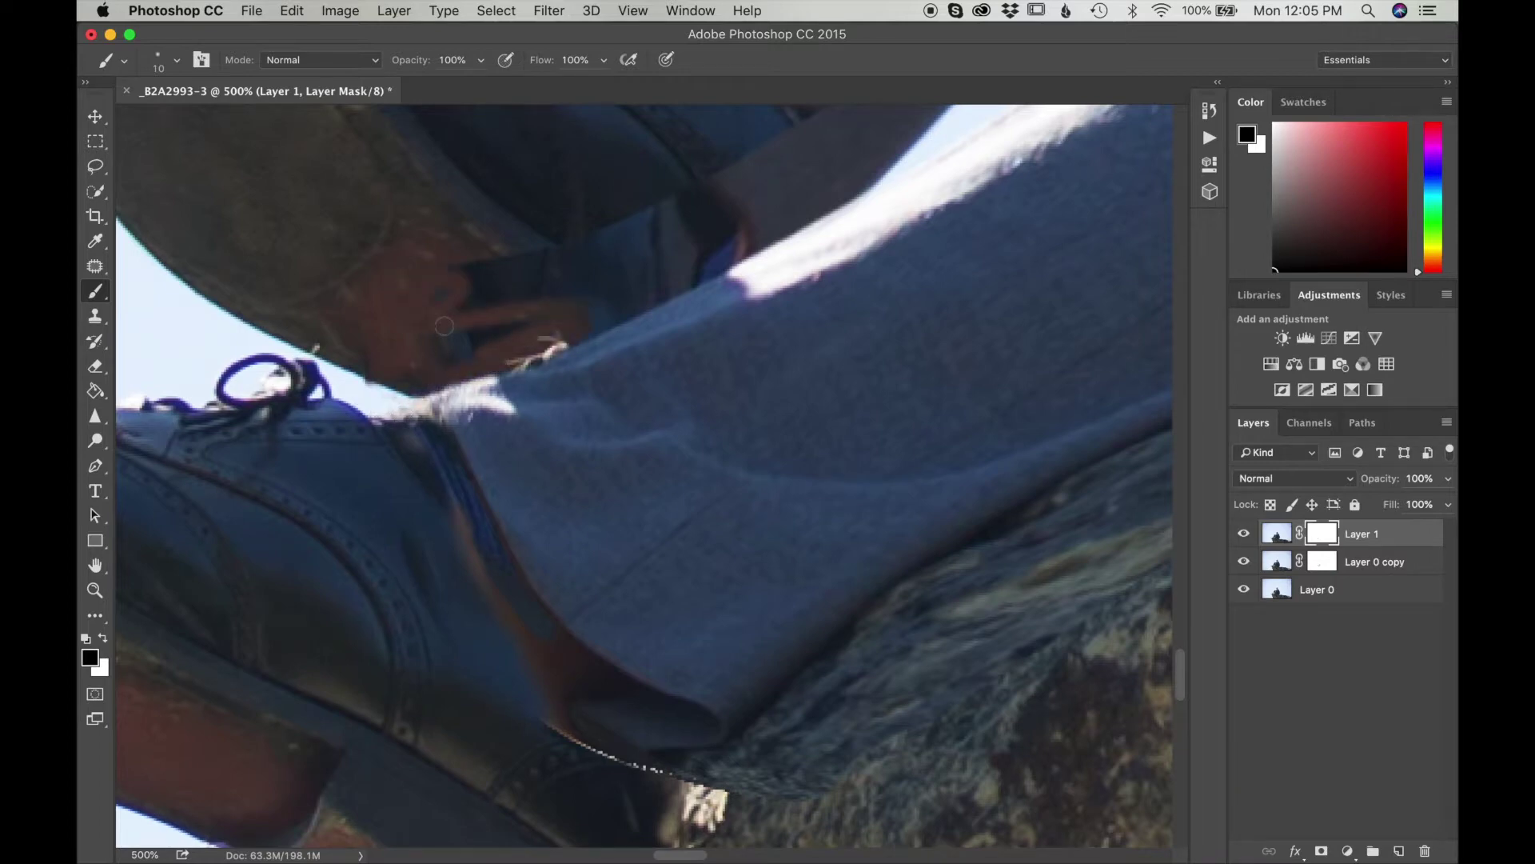
mouse_move(444, 326)
left_mouse_down()
mouse_move(506, 322)
mouse_move(458, 343)
mouse_move(433, 303)
mouse_move(567, 237)
mouse_move(482, 264)
mouse_move(525, 316)
mouse_move(592, 303)
mouse_move(556, 335)
mouse_move(754, 243)
mouse_move(616, 324)
mouse_move(600, 372)
mouse_move(533, 377)
mouse_move(618, 351)
mouse_move(529, 383)
mouse_move(577, 363)
mouse_move(543, 379)
left_mouse_up()
Step: Mask away the warp artefacts and leftover sky wedge above the trouser's upper edge
key("x")
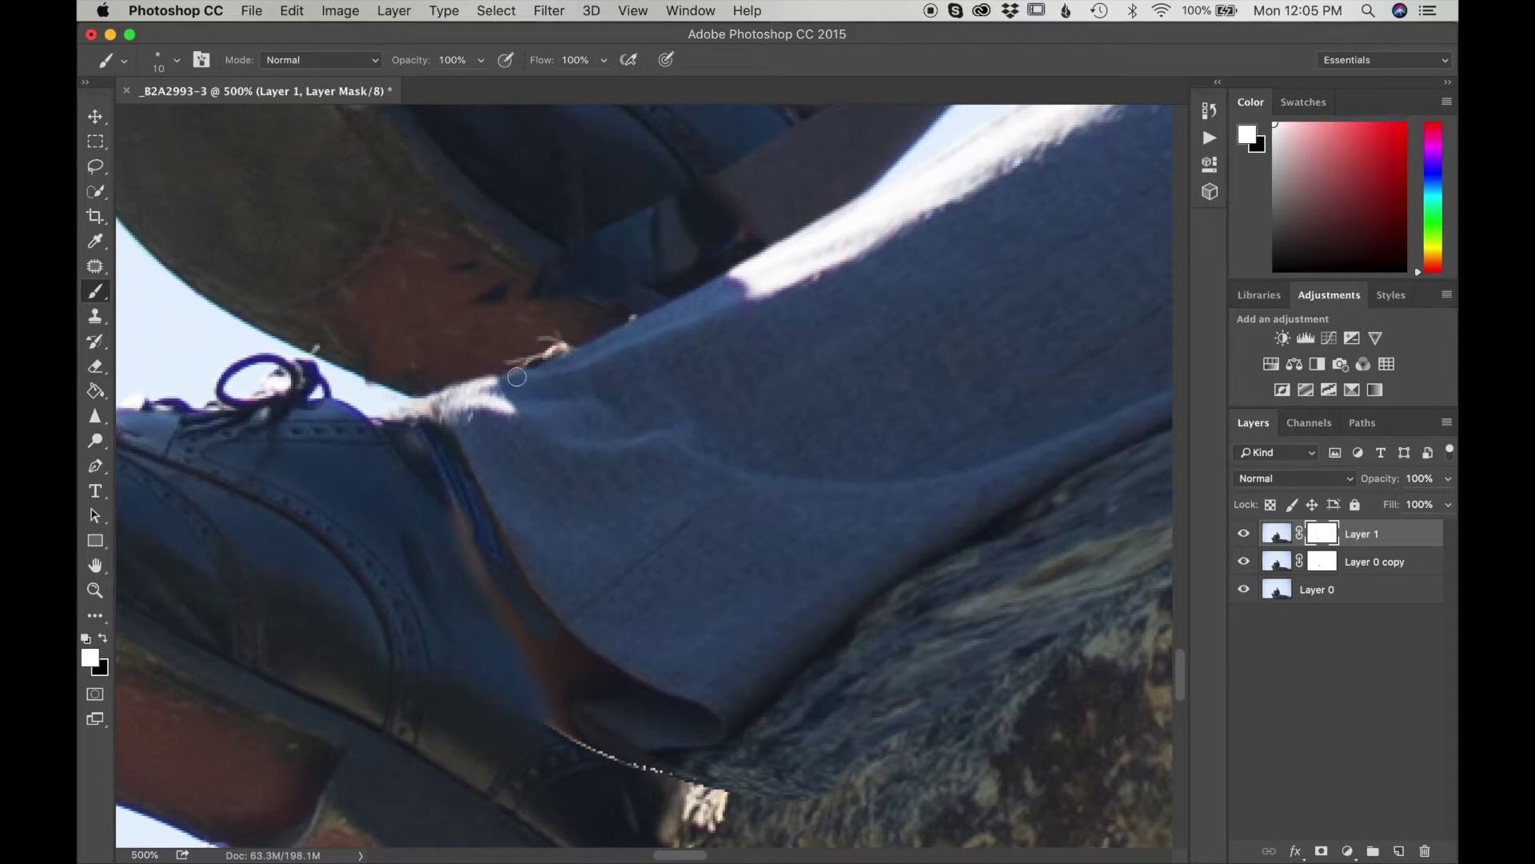
key("x")
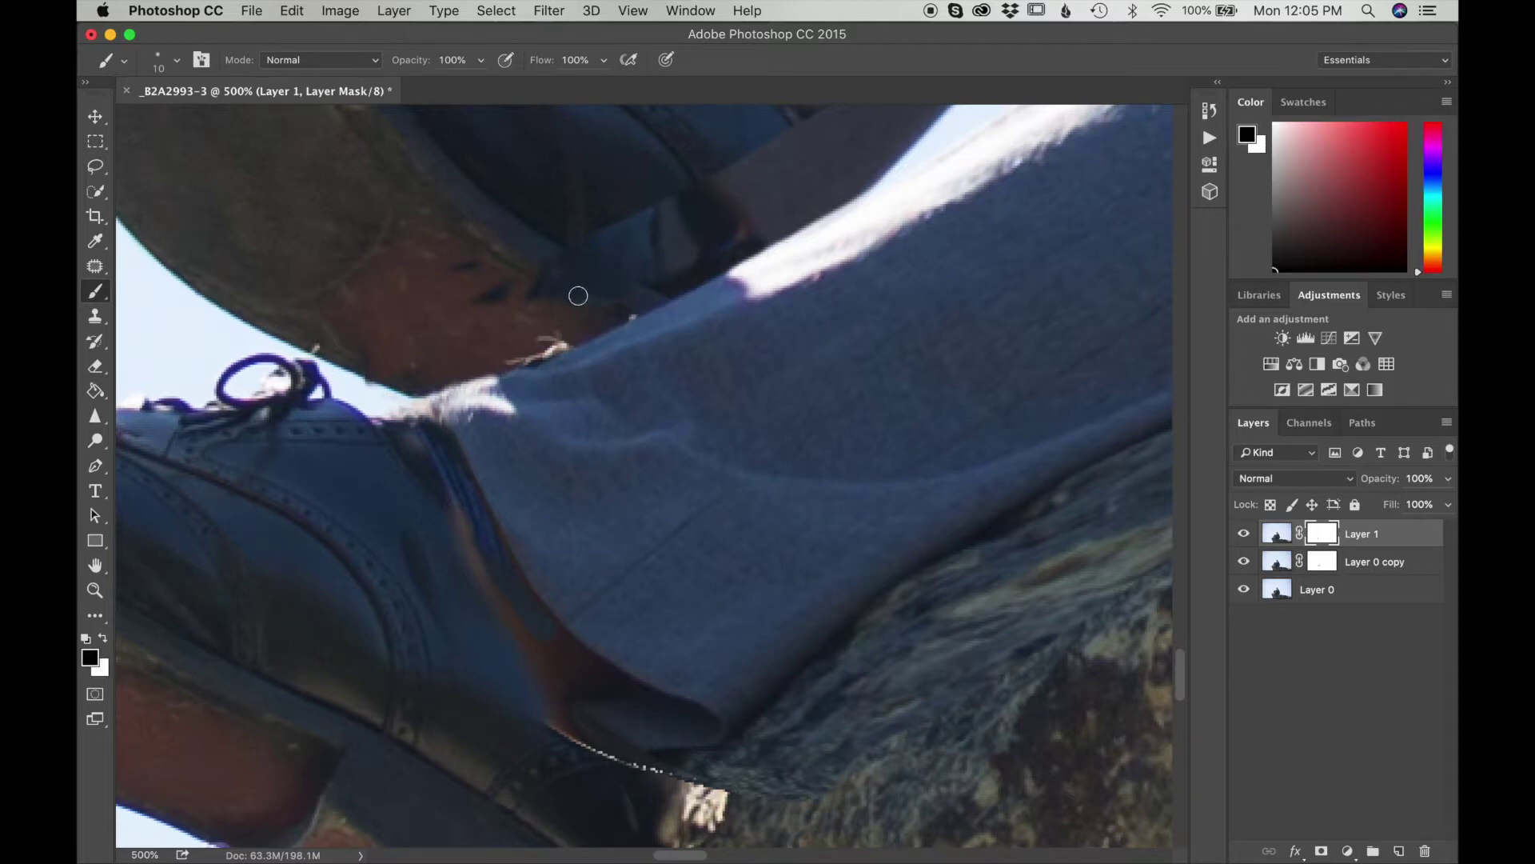
mouse_move(499, 276)
left_mouse_down()
mouse_move(566, 254)
mouse_move(580, 266)
mouse_move(494, 307)
mouse_move(721, 217)
mouse_move(701, 238)
mouse_move(728, 243)
mouse_move(865, 168)
mouse_move(847, 191)
mouse_move(723, 240)
left_mouse_up()
scroll(723, 241, "up", 5)
scroll(723, 241, "right", 3)
mouse_move(710, 354)
left_mouse_down()
mouse_move(897, 247)
mouse_move(744, 346)
mouse_move(778, 331)
mouse_move(639, 399)
mouse_move(937, 217)
left_mouse_up()
mouse_move(879, 267)
left_mouse_down()
mouse_move(793, 308)
mouse_move(848, 252)
mouse_move(778, 288)
mouse_move(816, 263)
mouse_move(780, 309)
mouse_move(710, 342)
left_mouse_up()
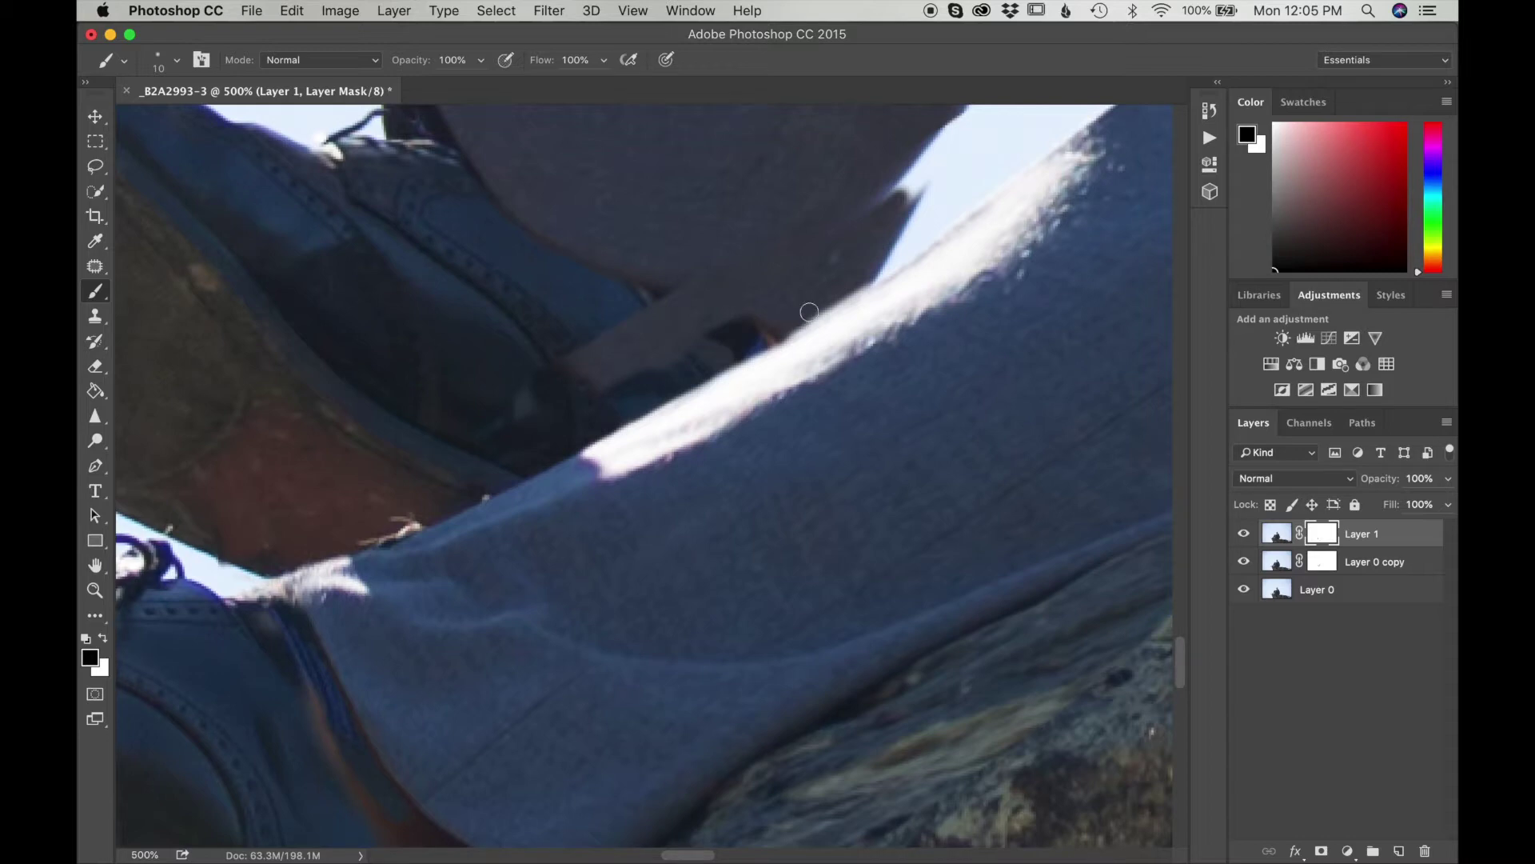
Step: Paint black on Layer 1's mask to smooth the trouser's upper edge against the sky
mouse_move(808, 309)
left_mouse_down()
mouse_move(868, 274)
mouse_move(803, 319)
left_mouse_up()
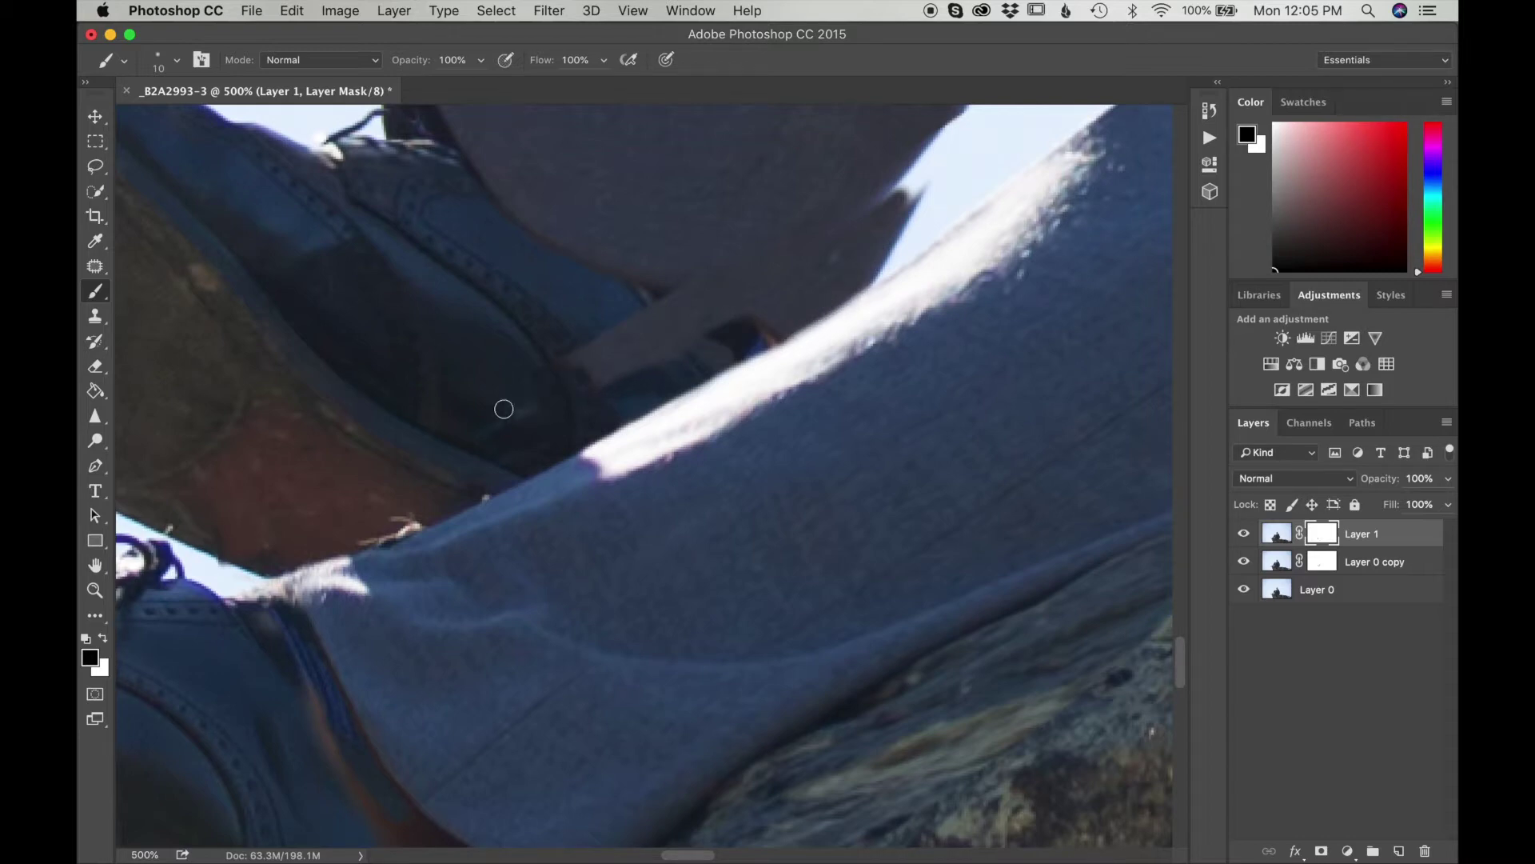
key("bracketright")
key("bracketright")
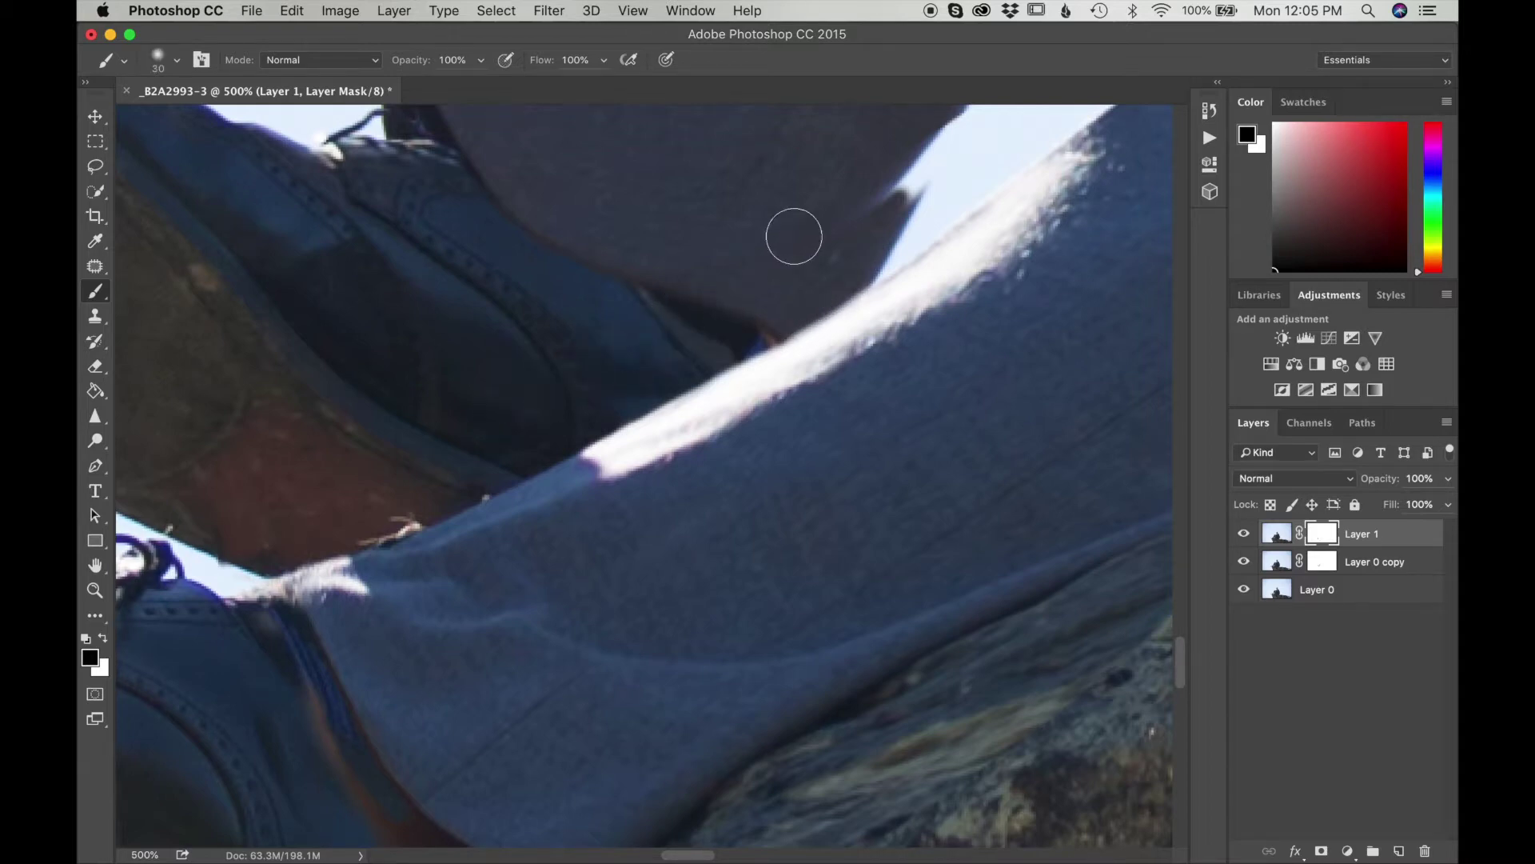
scroll(880, 206, "up", 3)
scroll(879, 207, "right", 1)
mouse_move(894, 199)
left_mouse_down()
mouse_move(839, 315)
mouse_move(874, 257)
left_mouse_up()
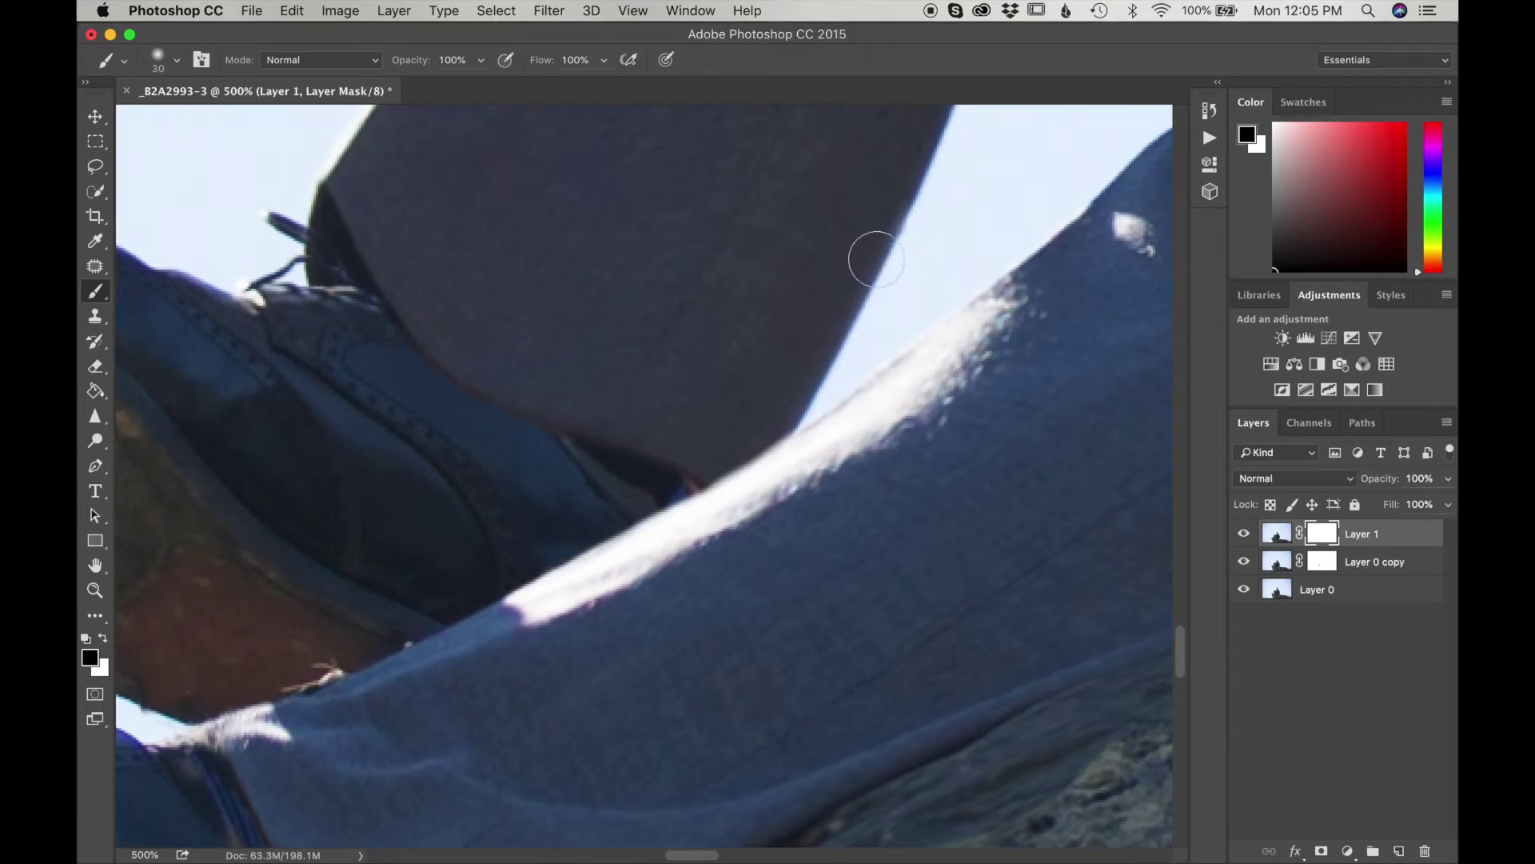
scroll(623, 448, "up", 5)
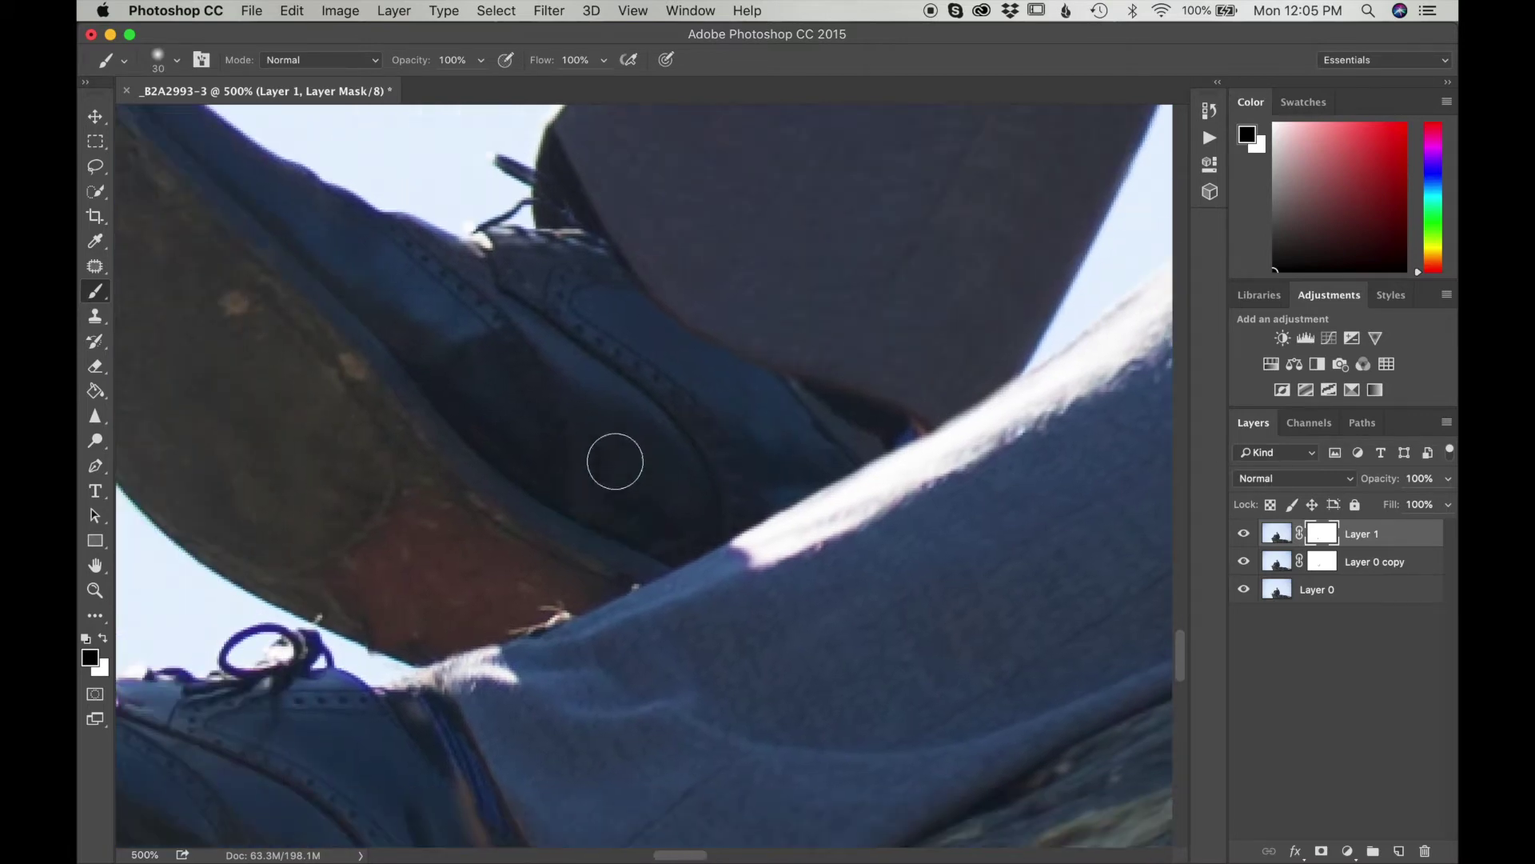
scroll(591, 432, "up", 3)
scroll(547, 466, "down", 4)
scroll(547, 466, "left", 3)
scroll(500, 524, "down", 3)
scroll(501, 524, "right", 4)
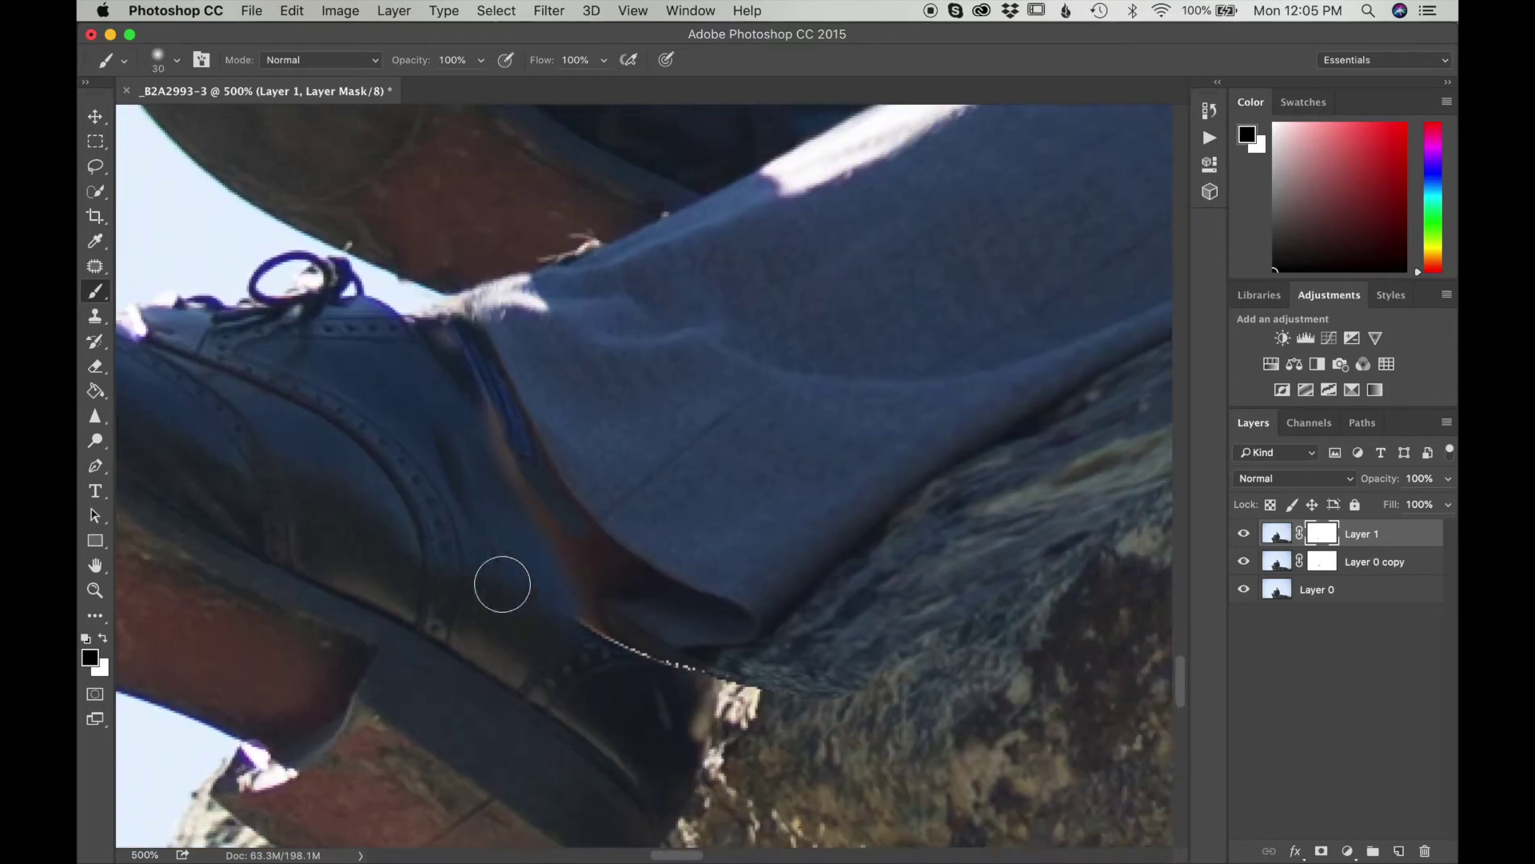
Step: Reveal rock texture around the boot toe and remove the reddish fringe along the boot's inner edge
key("bracketleft")
key("bracketleft")
key("bracketleft")
key("bracketleft")
key("bracketleft")
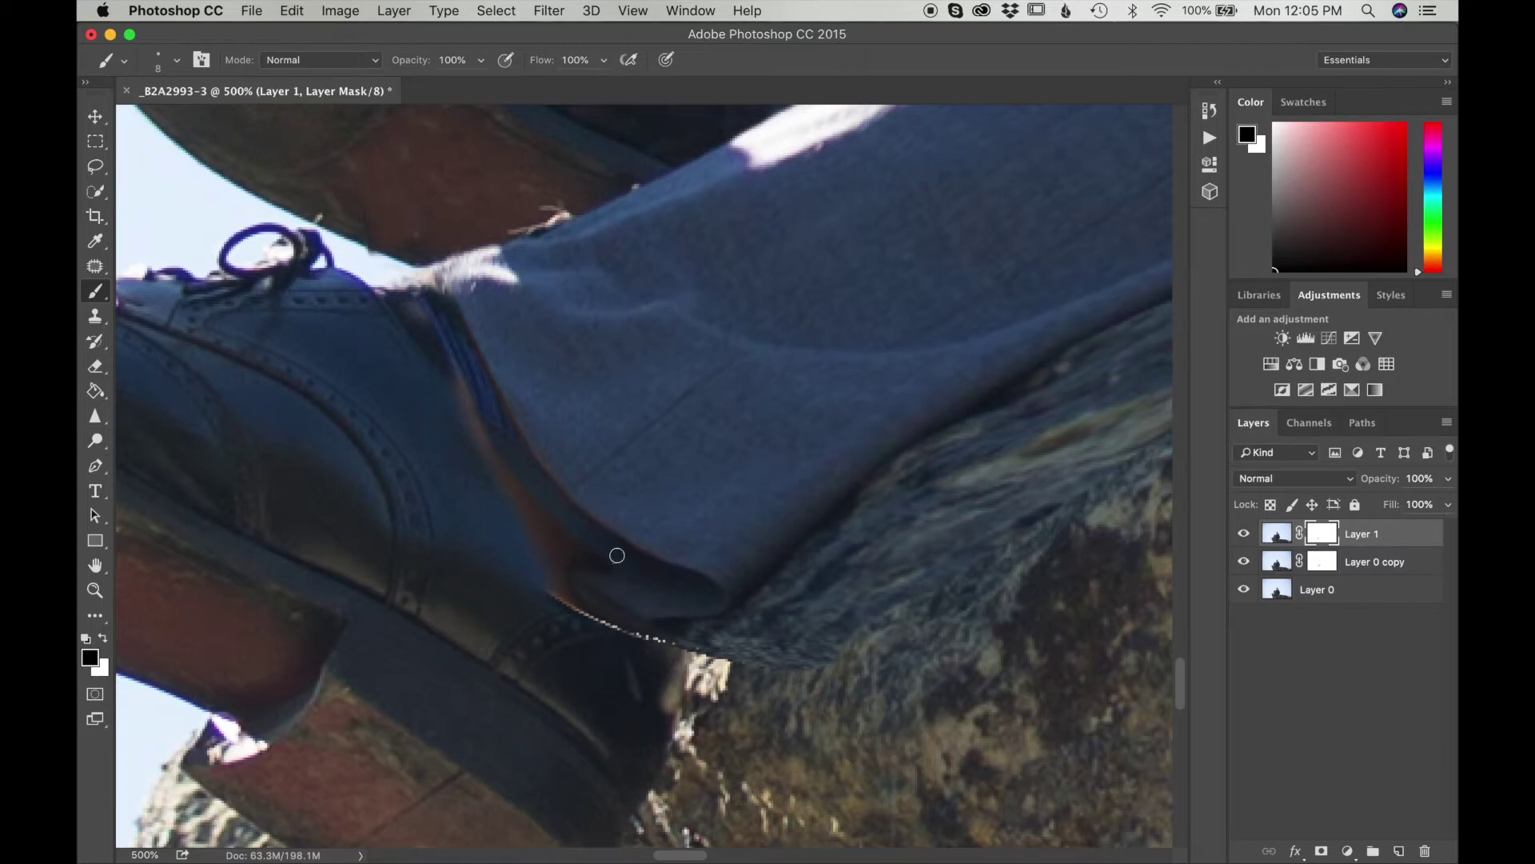
left_click(701, 586)
mouse_move(670, 590)
left_mouse_down()
mouse_move(683, 586)
mouse_move(651, 621)
mouse_move(685, 612)
mouse_move(695, 631)
mouse_move(700, 605)
mouse_move(573, 613)
mouse_move(607, 562)
mouse_move(552, 507)
mouse_move(570, 543)
left_mouse_up()
key("bracketright")
key("bracketright")
key("bracketright")
key("bracketright")
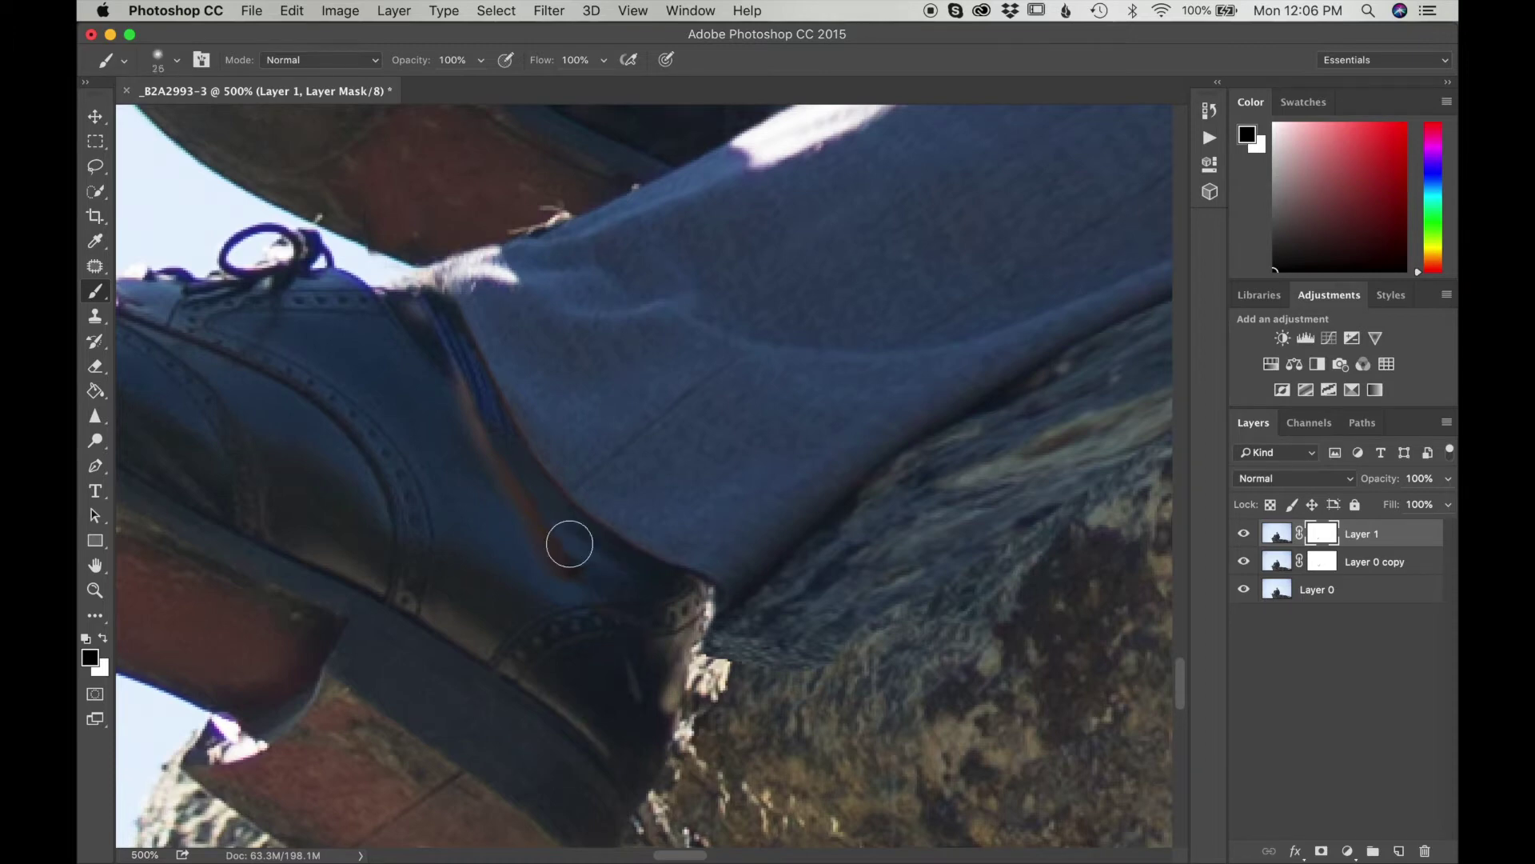
mouse_move(420, 325)
left_mouse_down()
mouse_move(560, 574)
mouse_move(506, 519)
mouse_move(571, 575)
left_mouse_up()
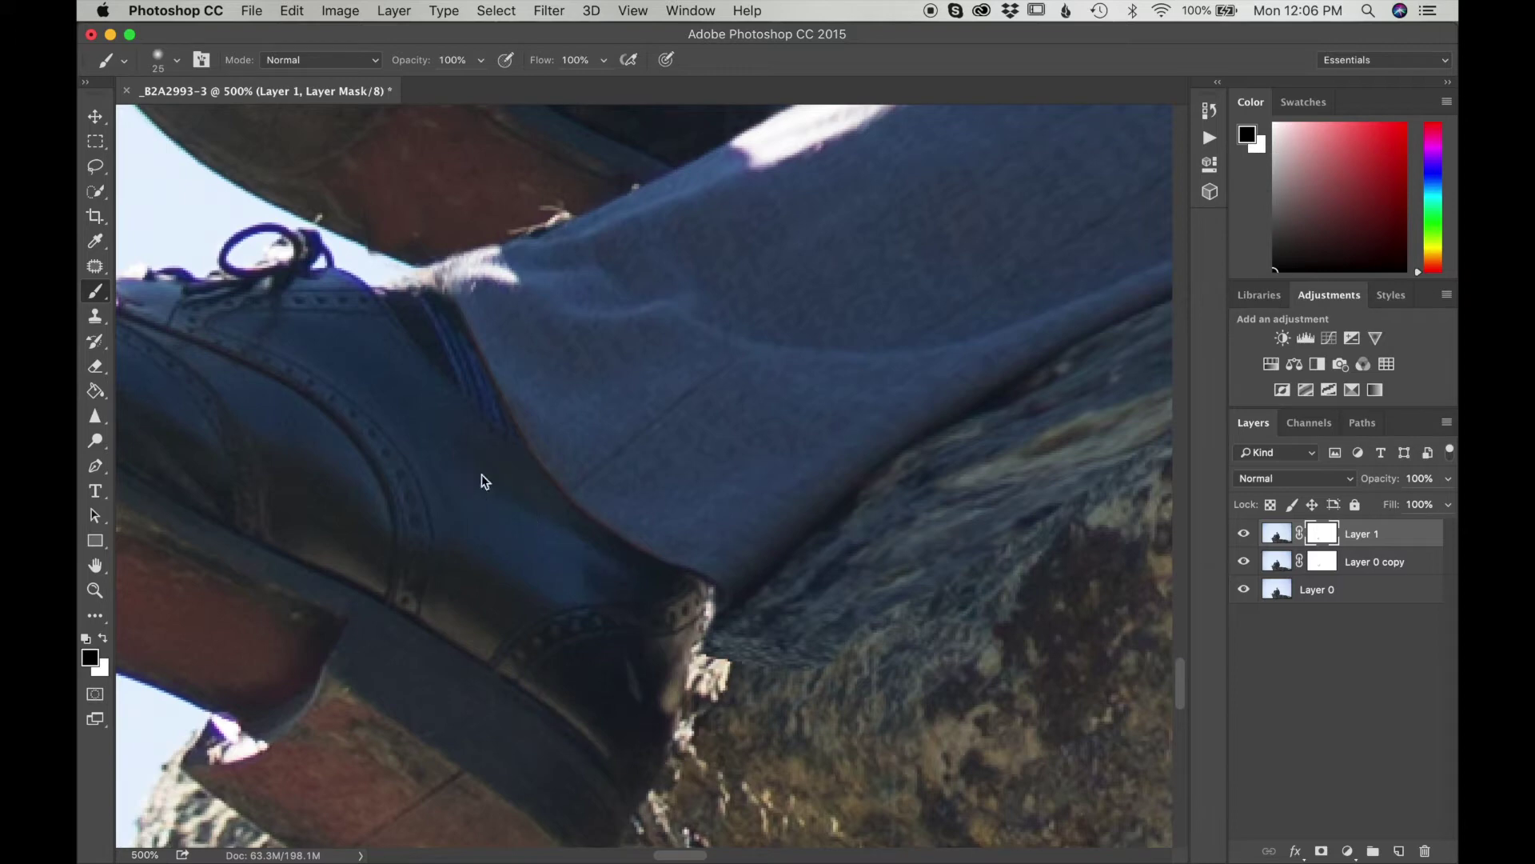
Step: Reveal light rock beside the heel, then paint white to cover the light strands there
key("bracketleft")
key("bracketleft")
key("bracketleft")
key("bracketleft")
key("bracketleft")
key("bracketright")
key("bracketright")
key("bracketright")
left_click_drag(804, 587, 749, 634)
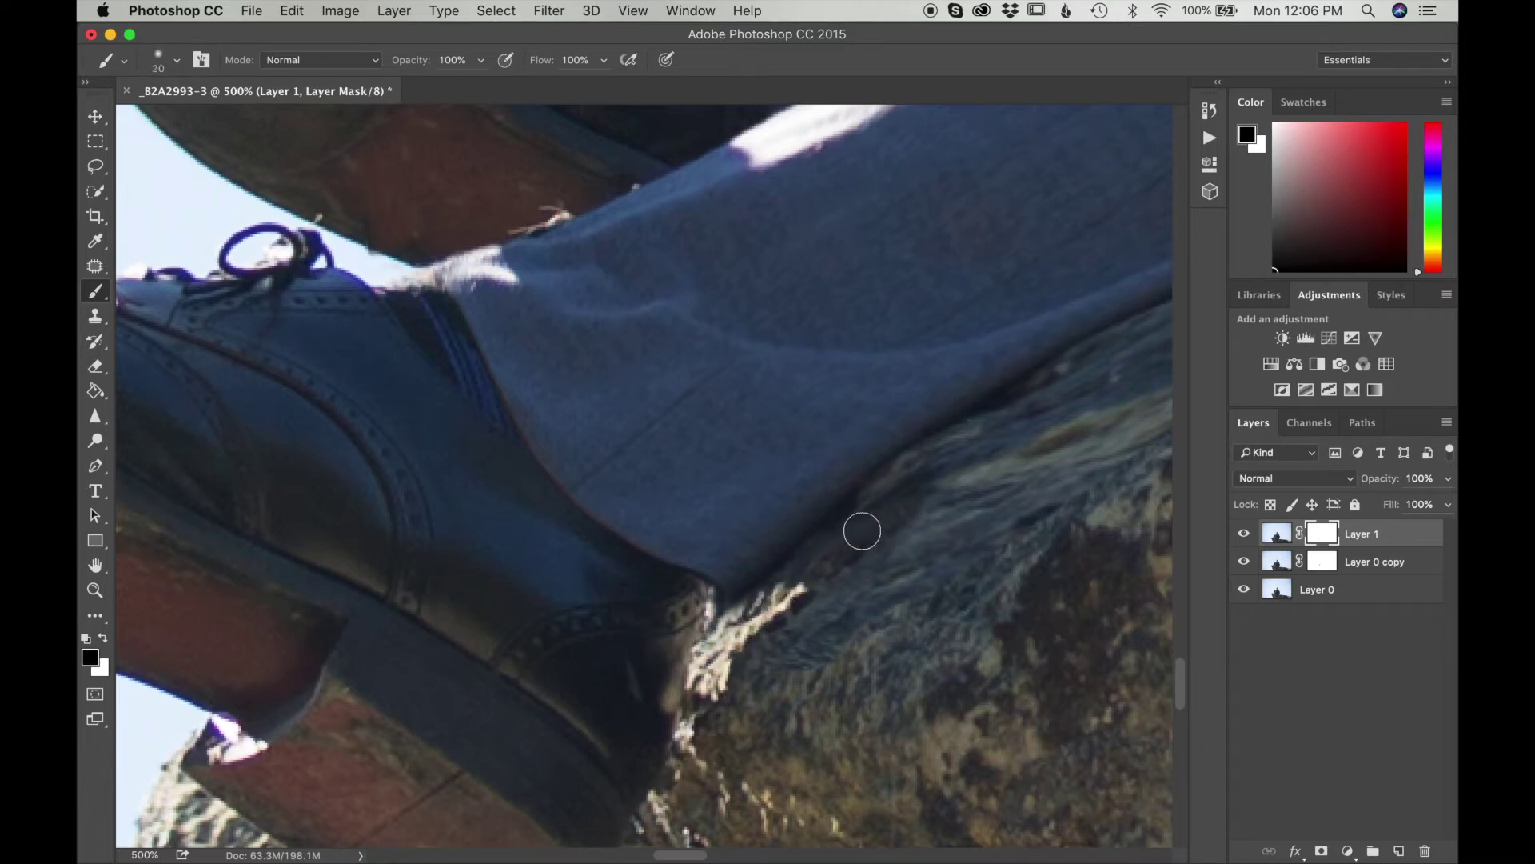
key("bracketleft")
key("bracketleft")
key("bracketleft")
key("bracketleft")
key("x")
mouse_move(710, 610)
left_mouse_down()
mouse_move(710, 631)
mouse_move(712, 583)
mouse_move(728, 612)
mouse_move(757, 581)
mouse_move(697, 651)
mouse_move(714, 636)
left_mouse_up()
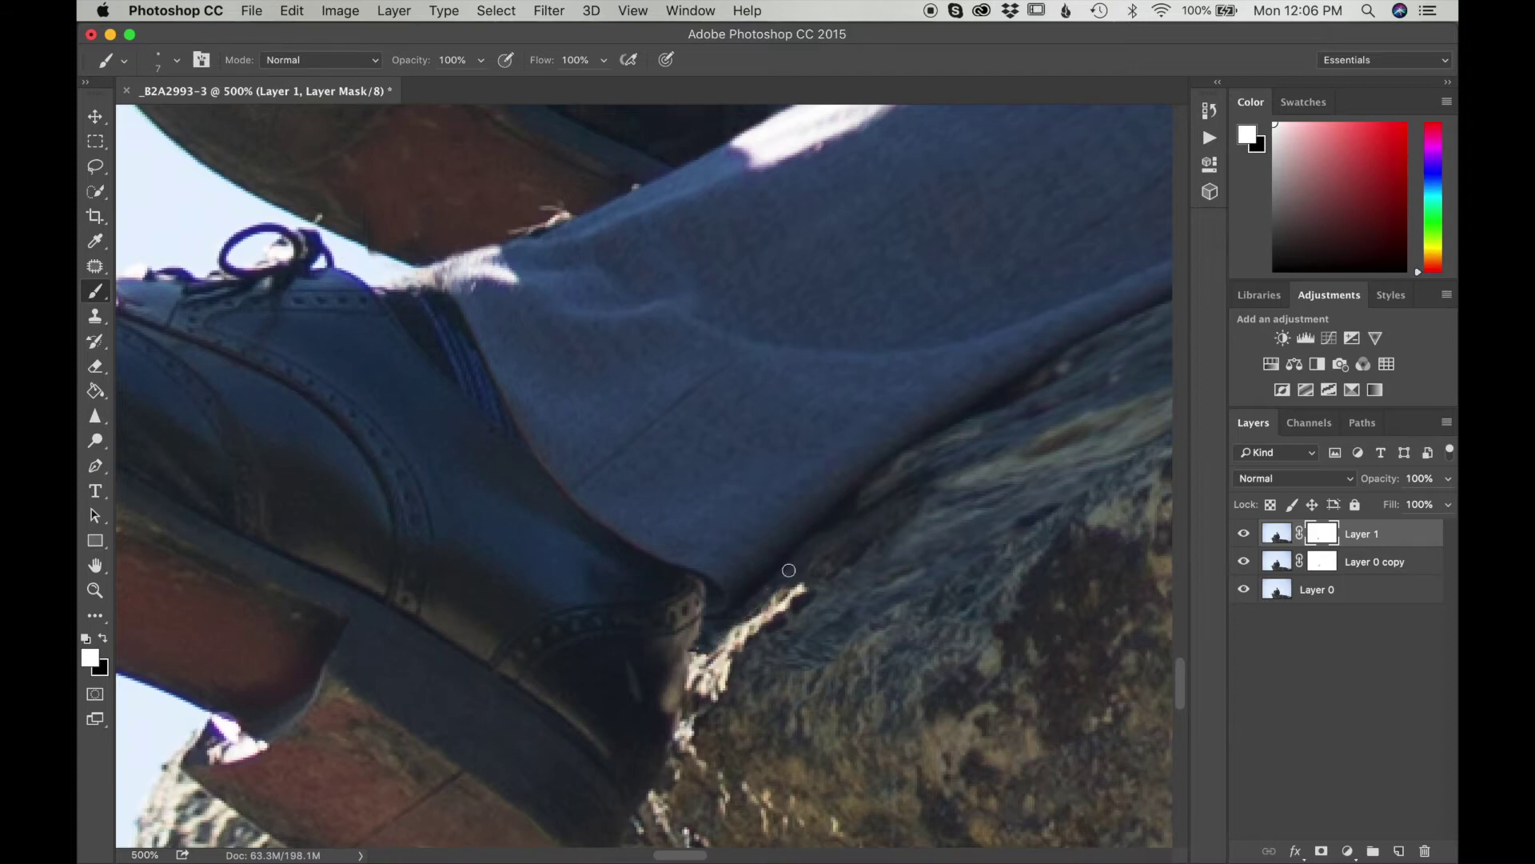
key("bracketright")
key("bracketright")
key("bracketright")
mouse_move(716, 665)
left_mouse_down()
mouse_move(704, 656)
mouse_move(720, 640)
mouse_move(839, 607)
mouse_move(847, 632)
left_mouse_up()
Step: Paint black on Layer 1's mask to clean up the sock and rock edge
key("x")
scroll(895, 608, "right", 3)
scroll(895, 609, "right", 5)
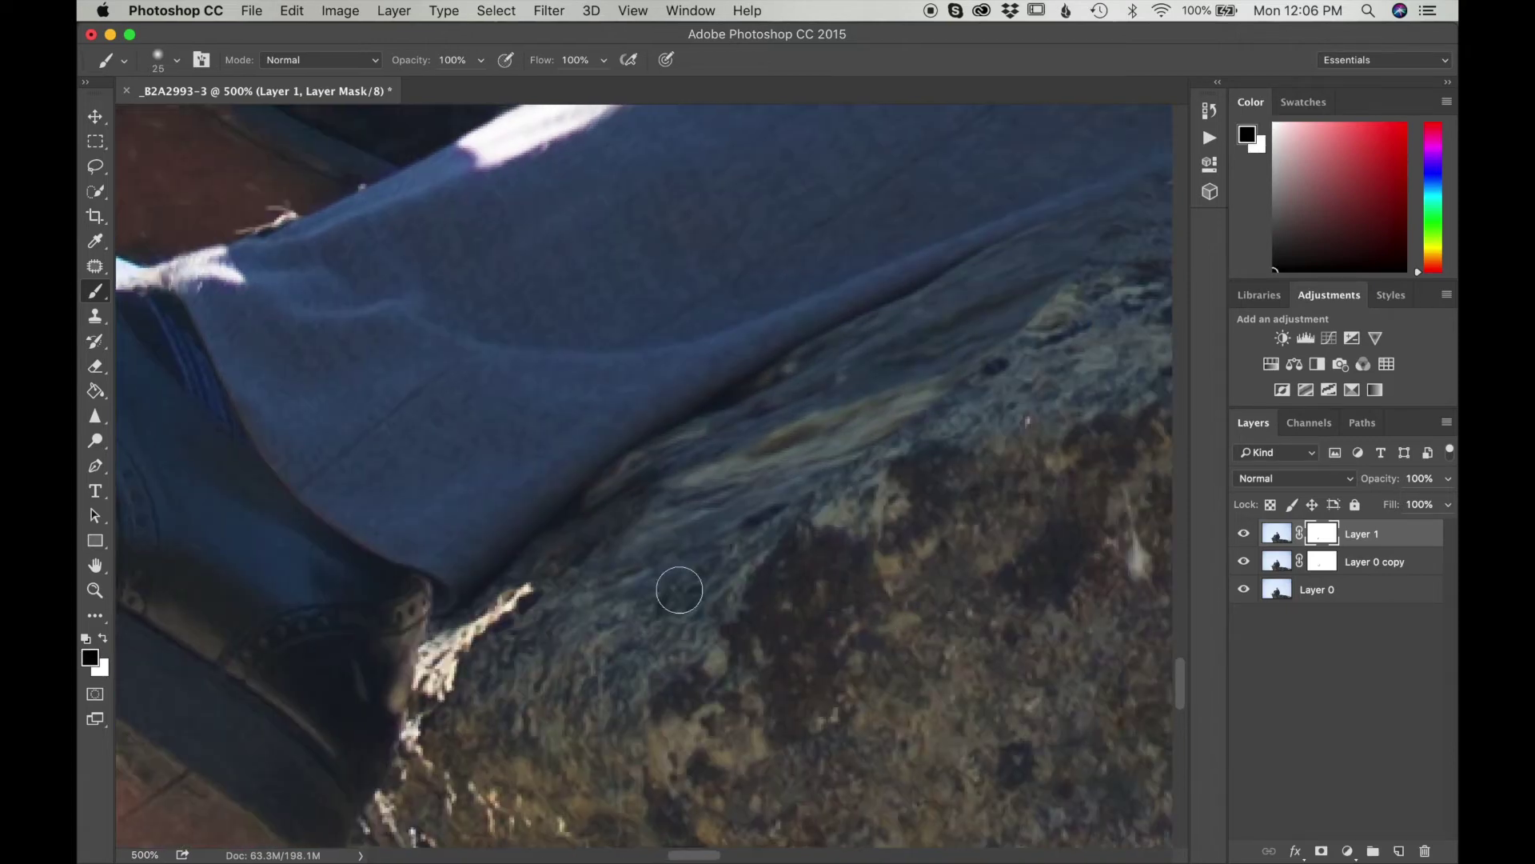
mouse_move(620, 506)
left_mouse_down()
mouse_move(934, 325)
mouse_move(877, 352)
mouse_move(1028, 301)
mouse_move(727, 521)
mouse_move(861, 454)
left_mouse_up()
scroll(861, 453, "up", 5)
scroll(860, 454, "right", 3)
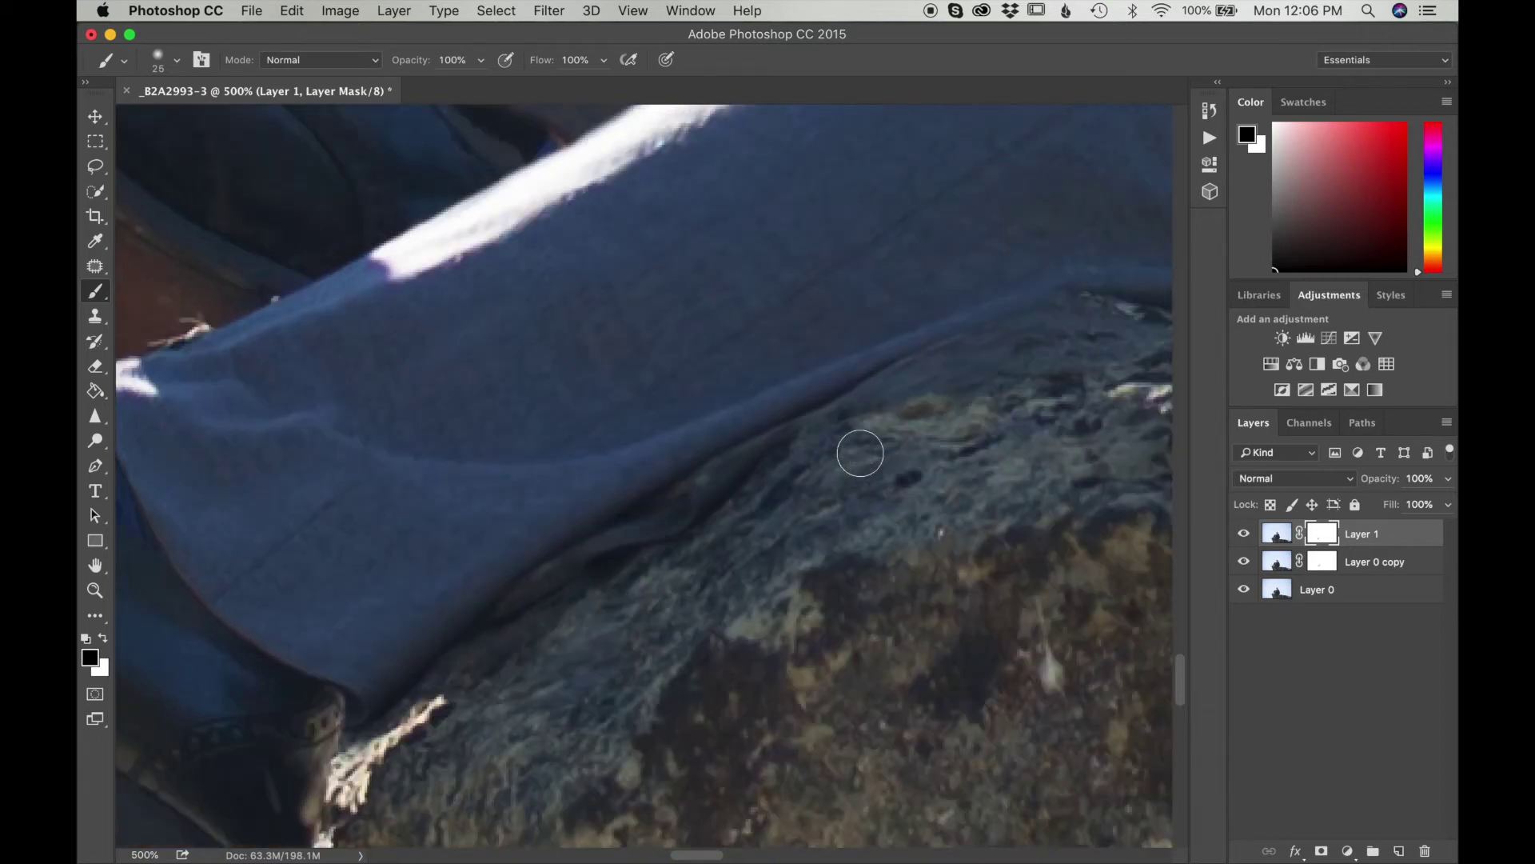
Step: Restore the trouser along the rock edge in white, then zoom out from the rock close-up
key("x")
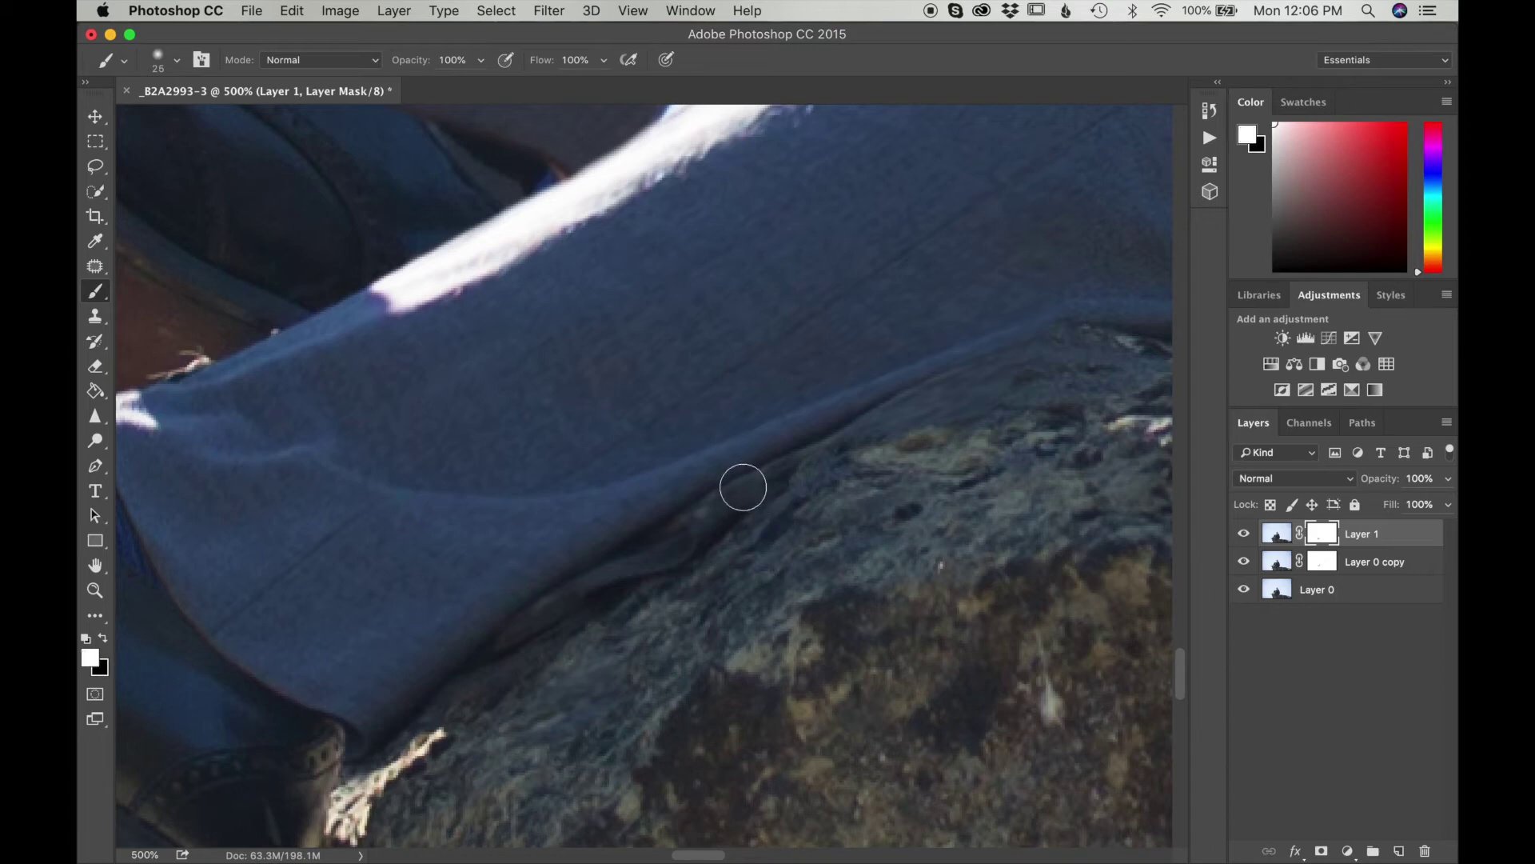
mouse_move(740, 487)
left_mouse_down()
mouse_move(635, 564)
mouse_move(499, 618)
mouse_move(710, 514)
left_mouse_up()
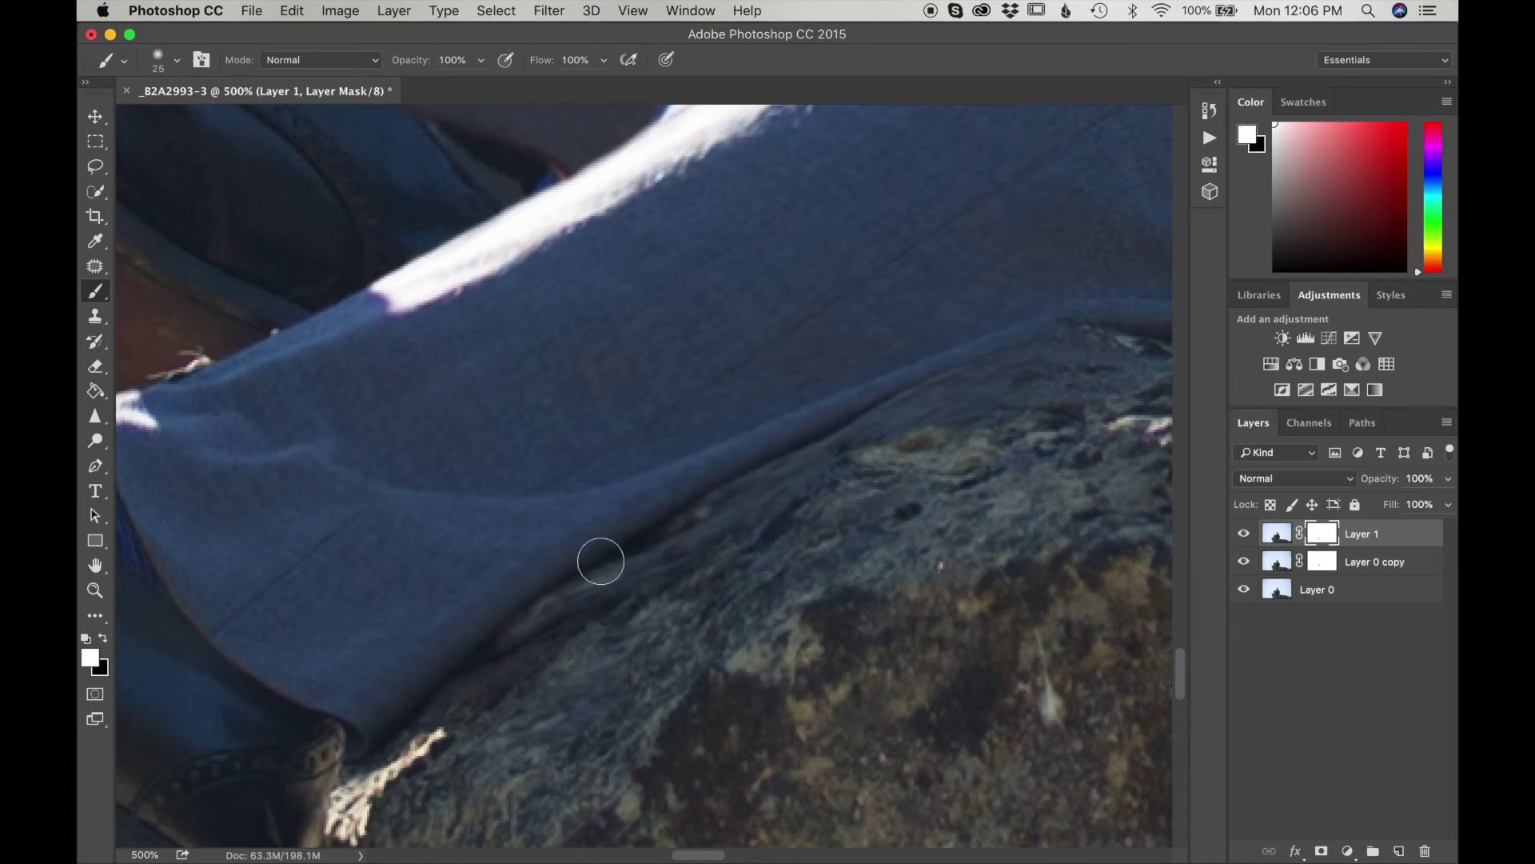
key("x")
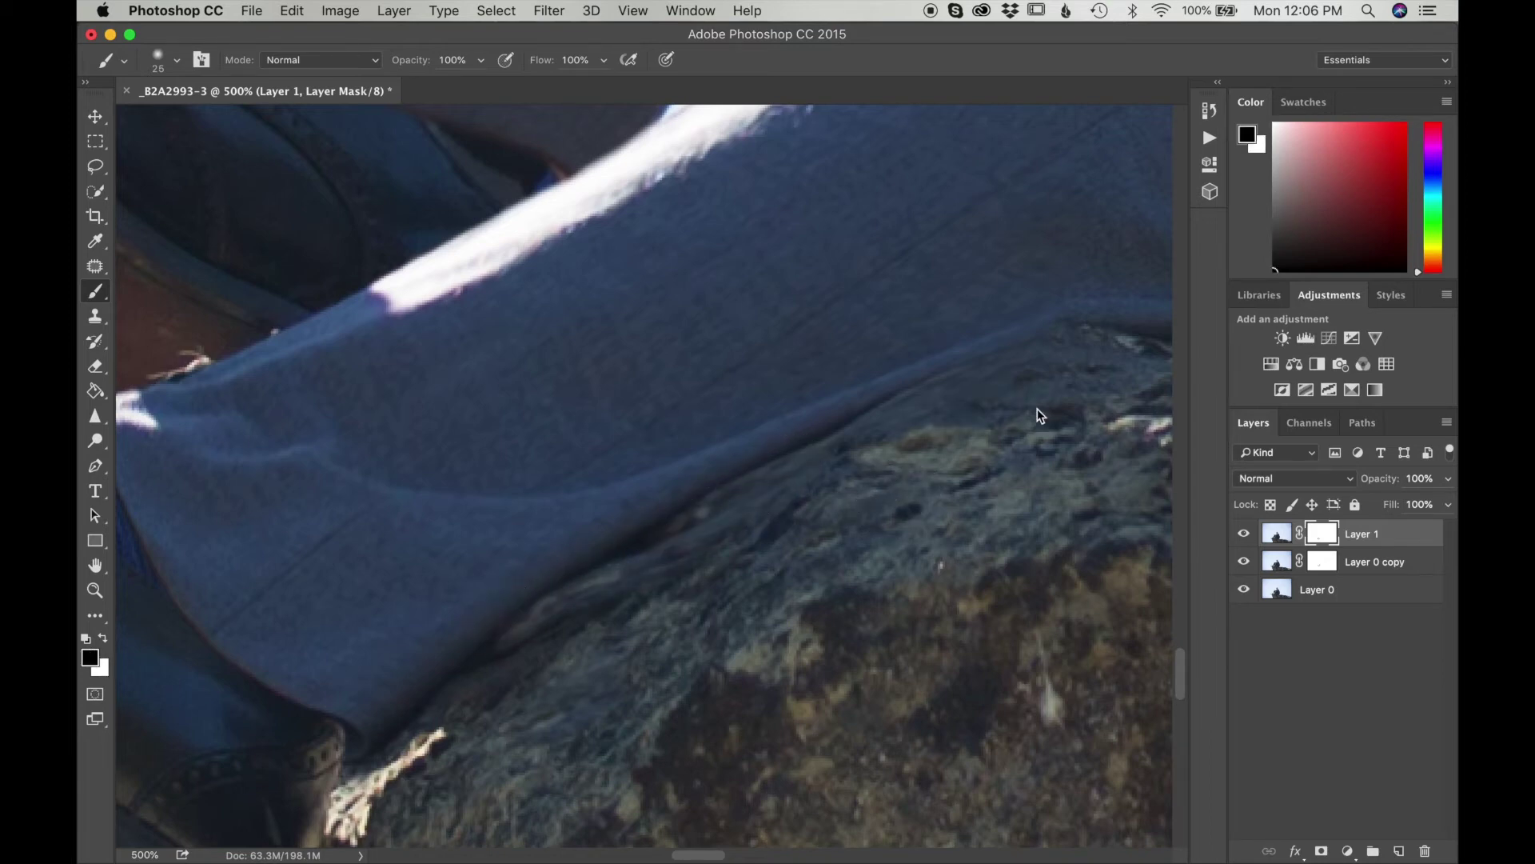
scroll(1036, 410, "up", 3)
scroll(1036, 410, "right", 5)
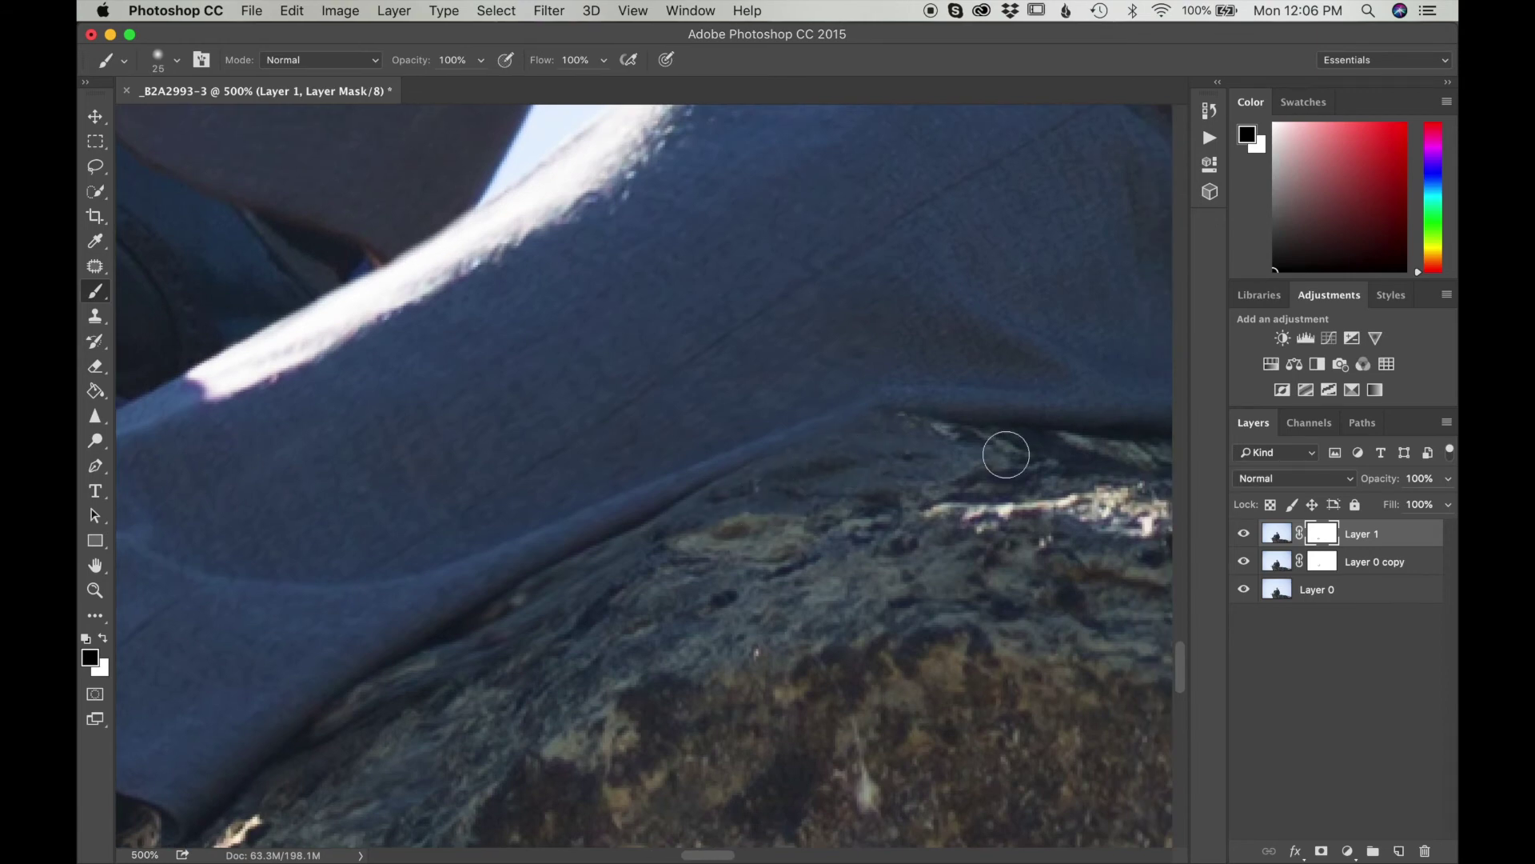
scroll(996, 449, "right", 3)
scroll(574, 670, "down", 4)
scroll(574, 670, "right", 2)
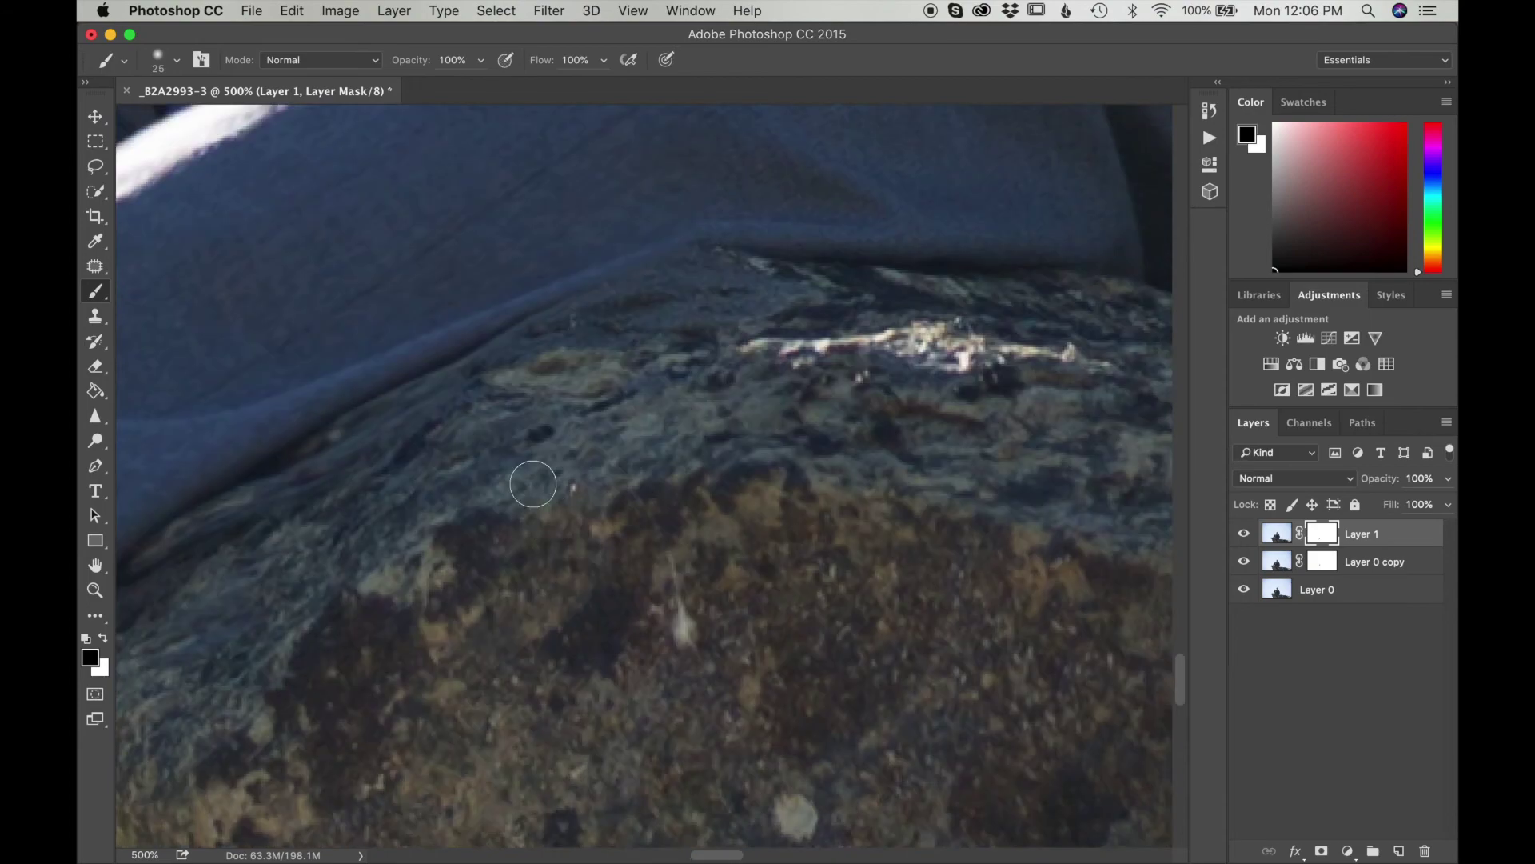
scroll(418, 617, "down", 3)
scroll(418, 617, "left", 3)
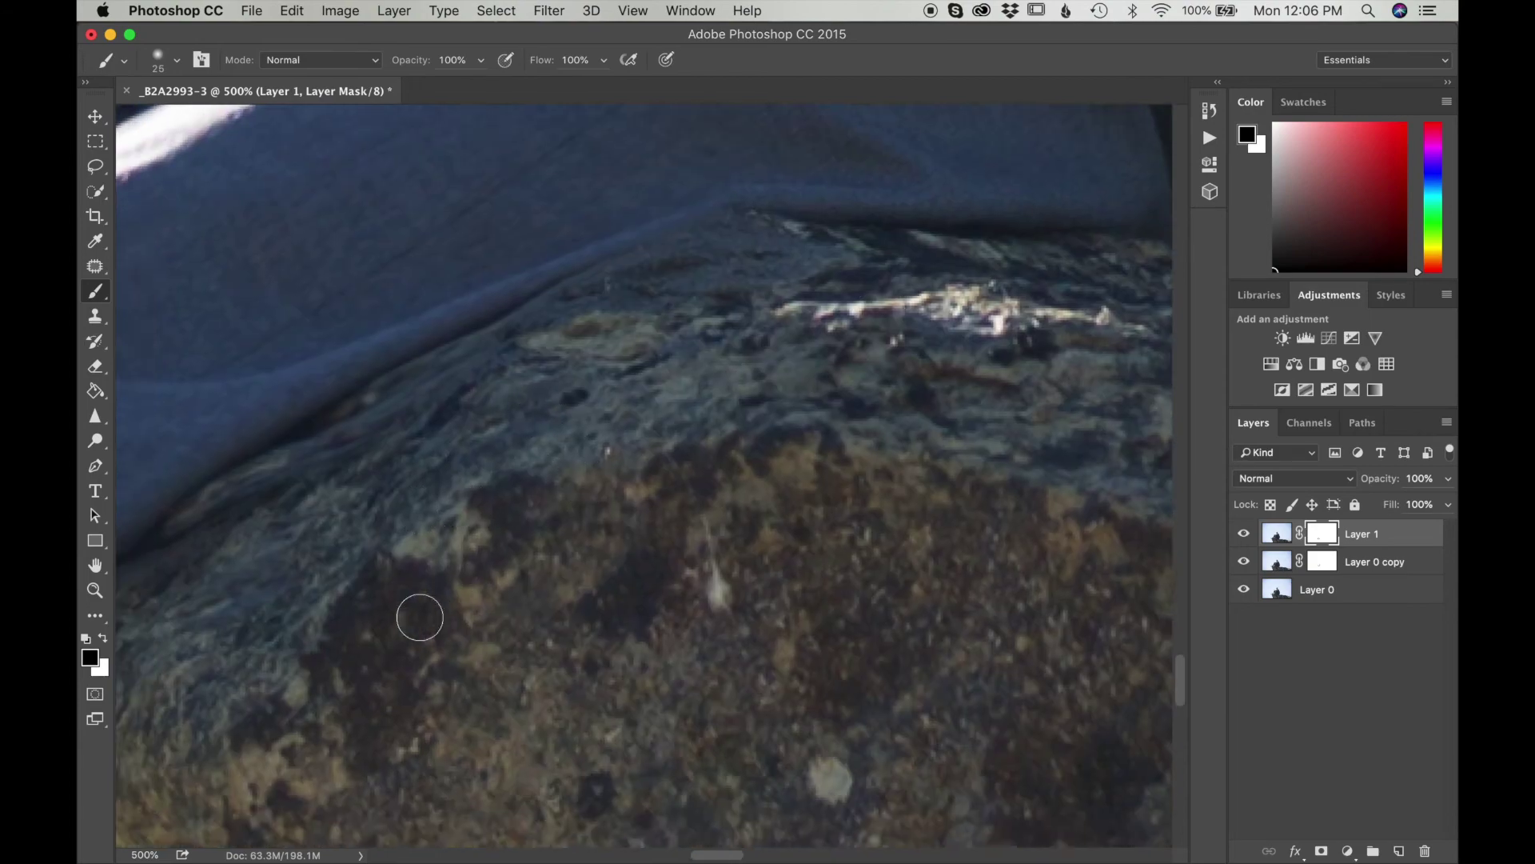
key("z")
left_click(419, 618, "alt")
left_click(422, 620, "alt")
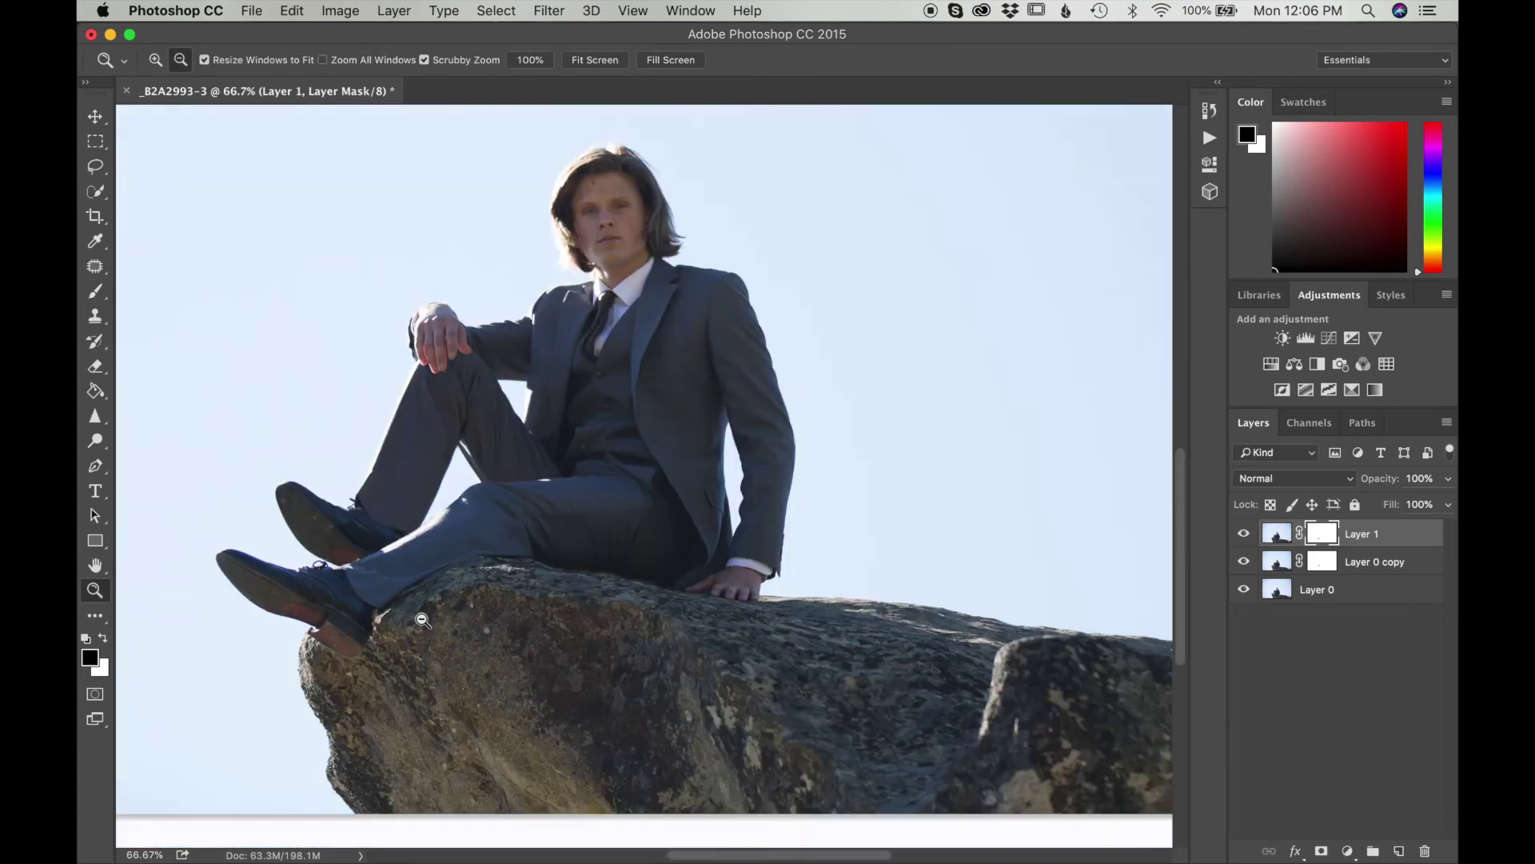
left_click(423, 620, "alt")
left_click(629, 712)
left_click(628, 711)
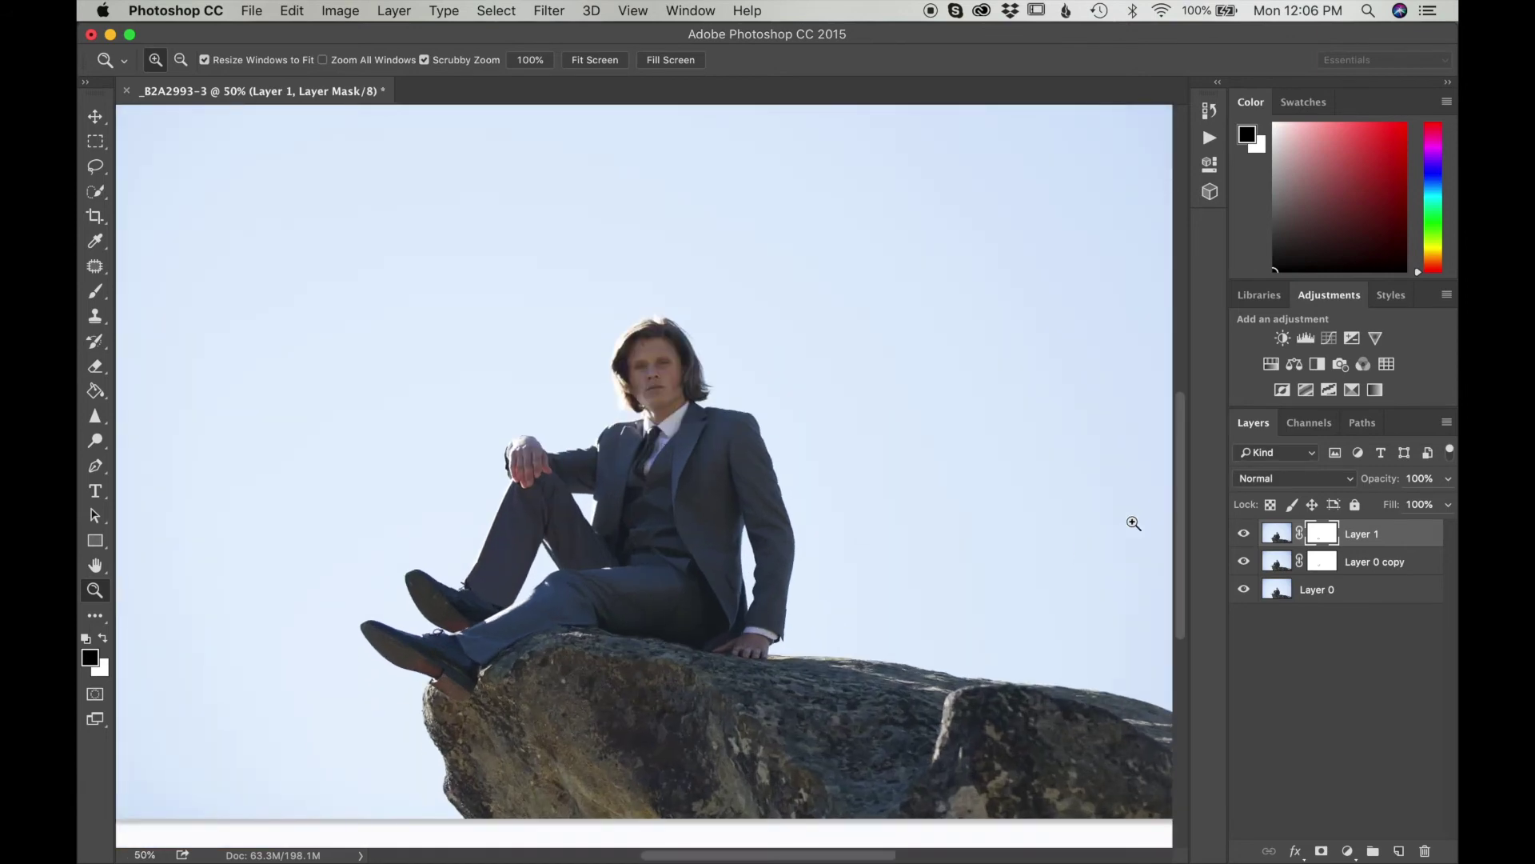
left_click(1244, 536)
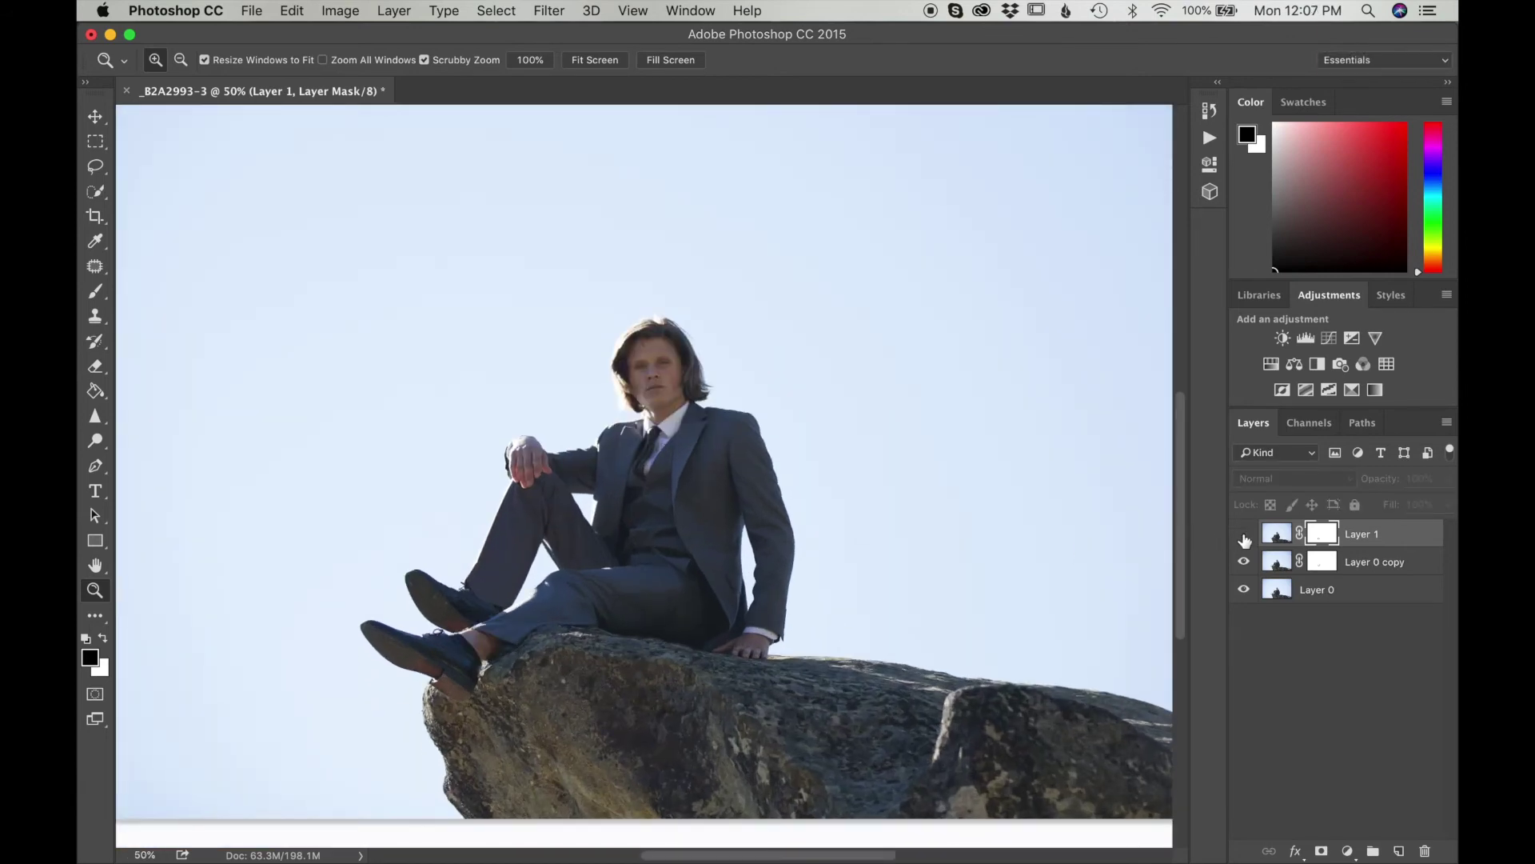
left_click(1243, 536)
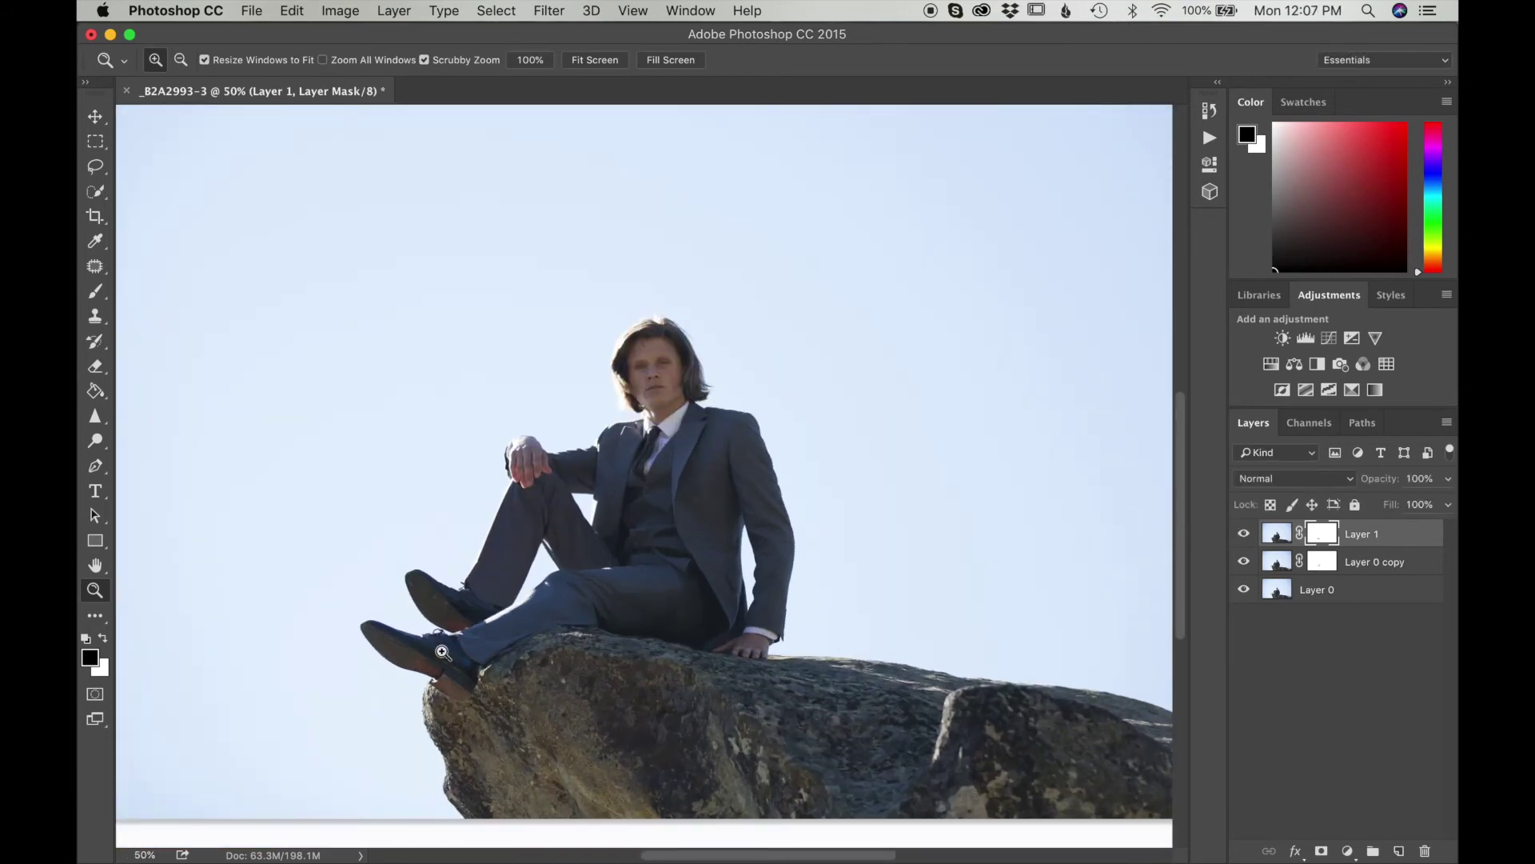
left_click(448, 649)
left_click(448, 648)
left_click(449, 648)
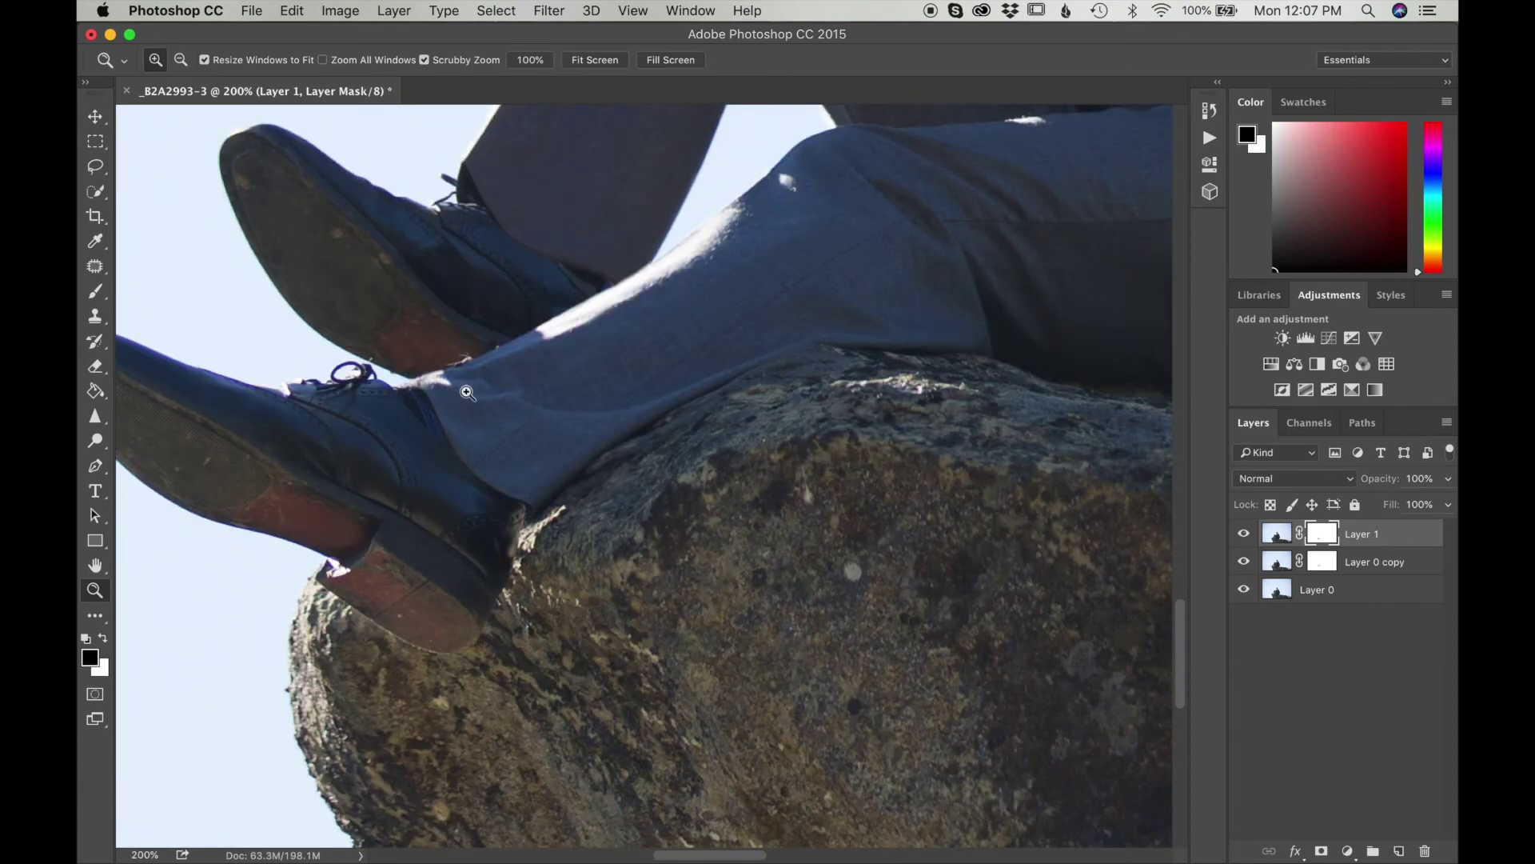
left_click(472, 371)
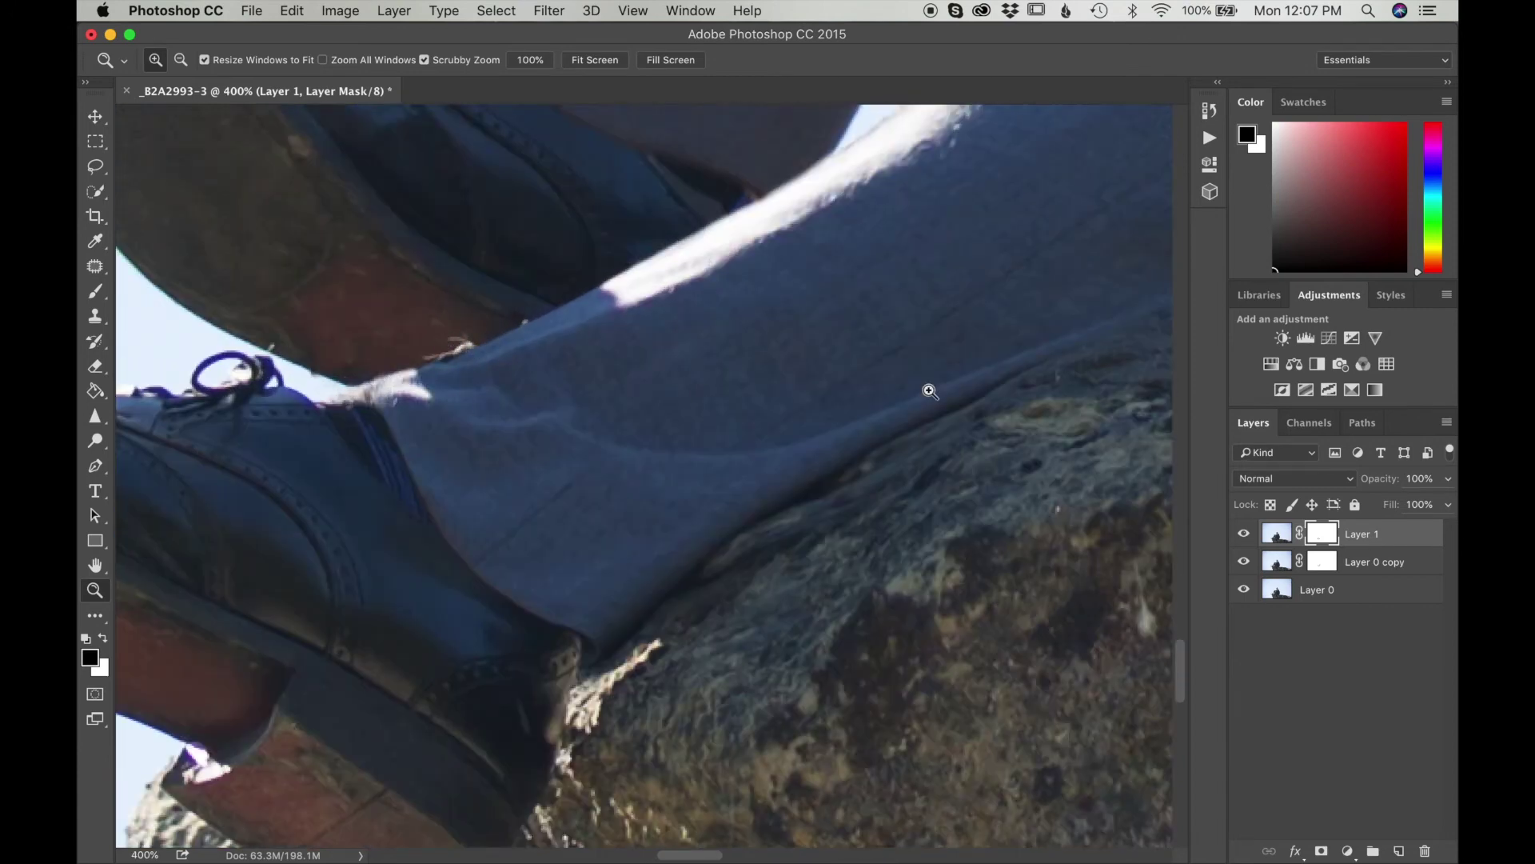
left_click(1244, 534)
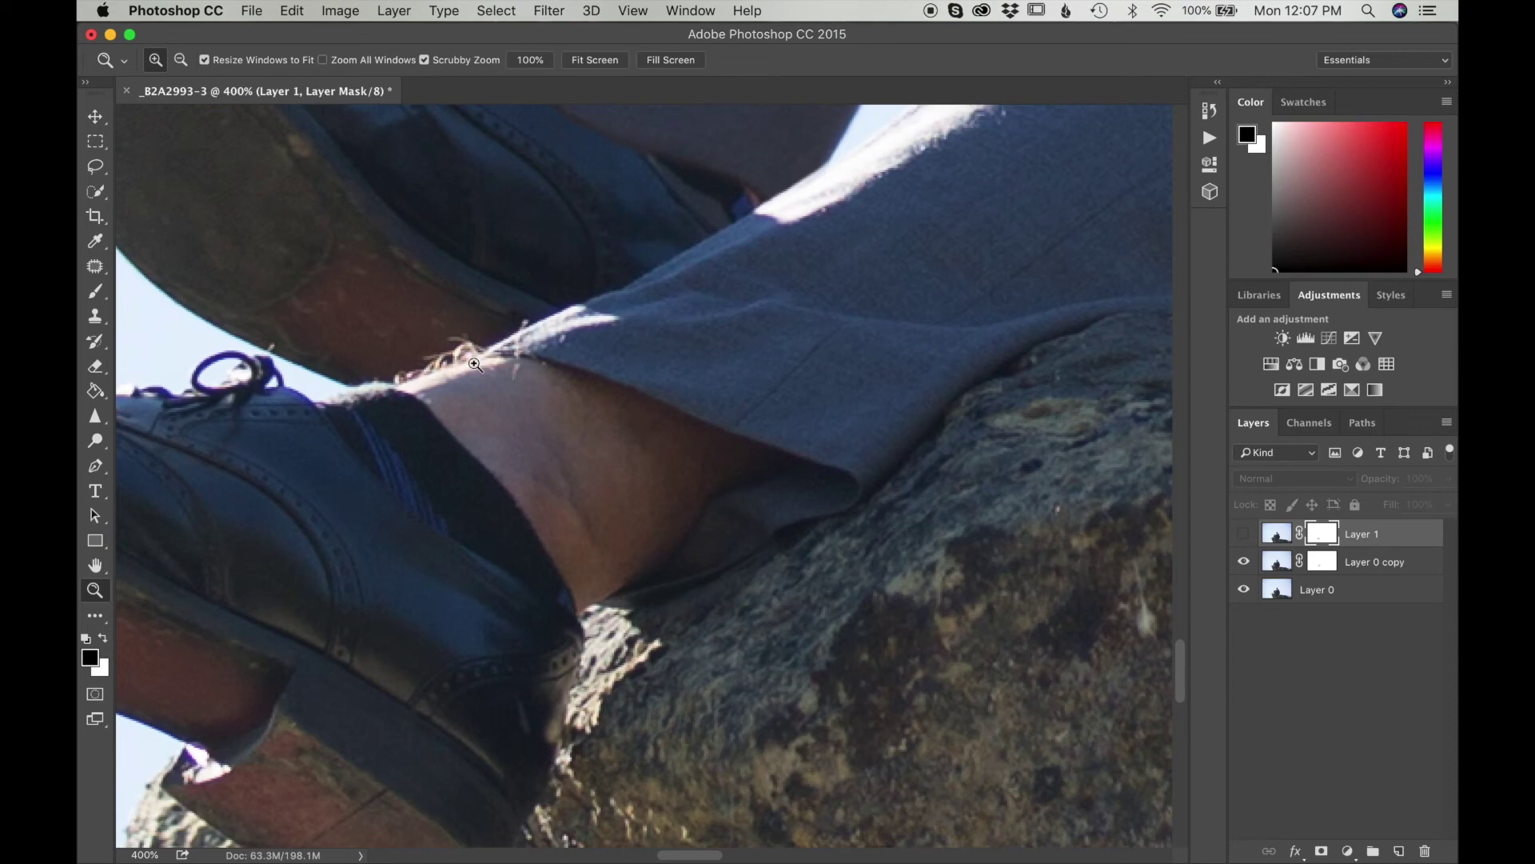
left_click(1244, 534)
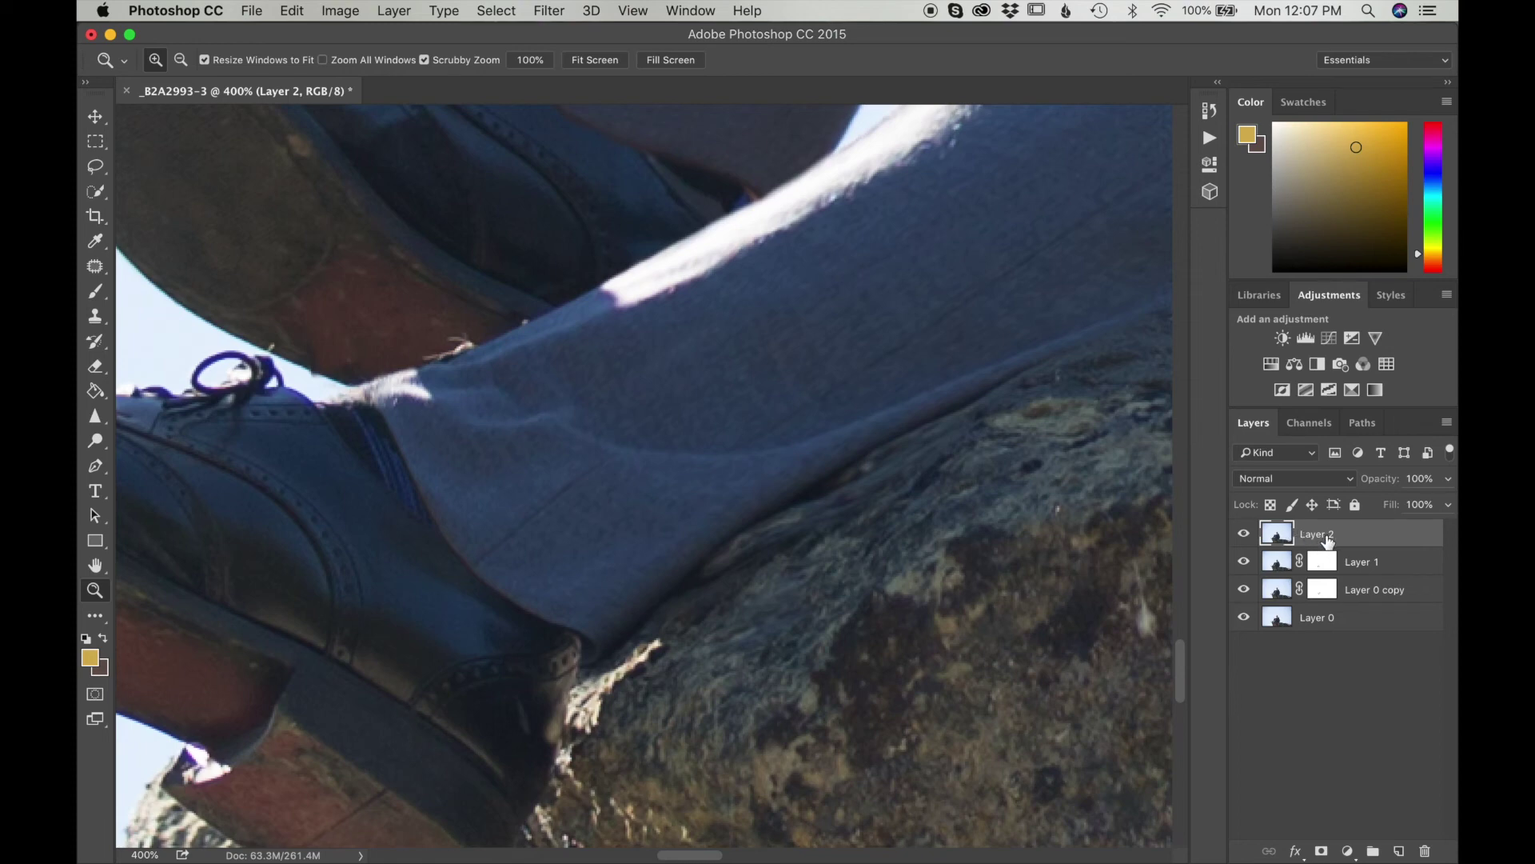
Step: Heal the light specks along the trouser's top edge with the Spot Healing Brush Tool in two strokes
left_click(95, 269)
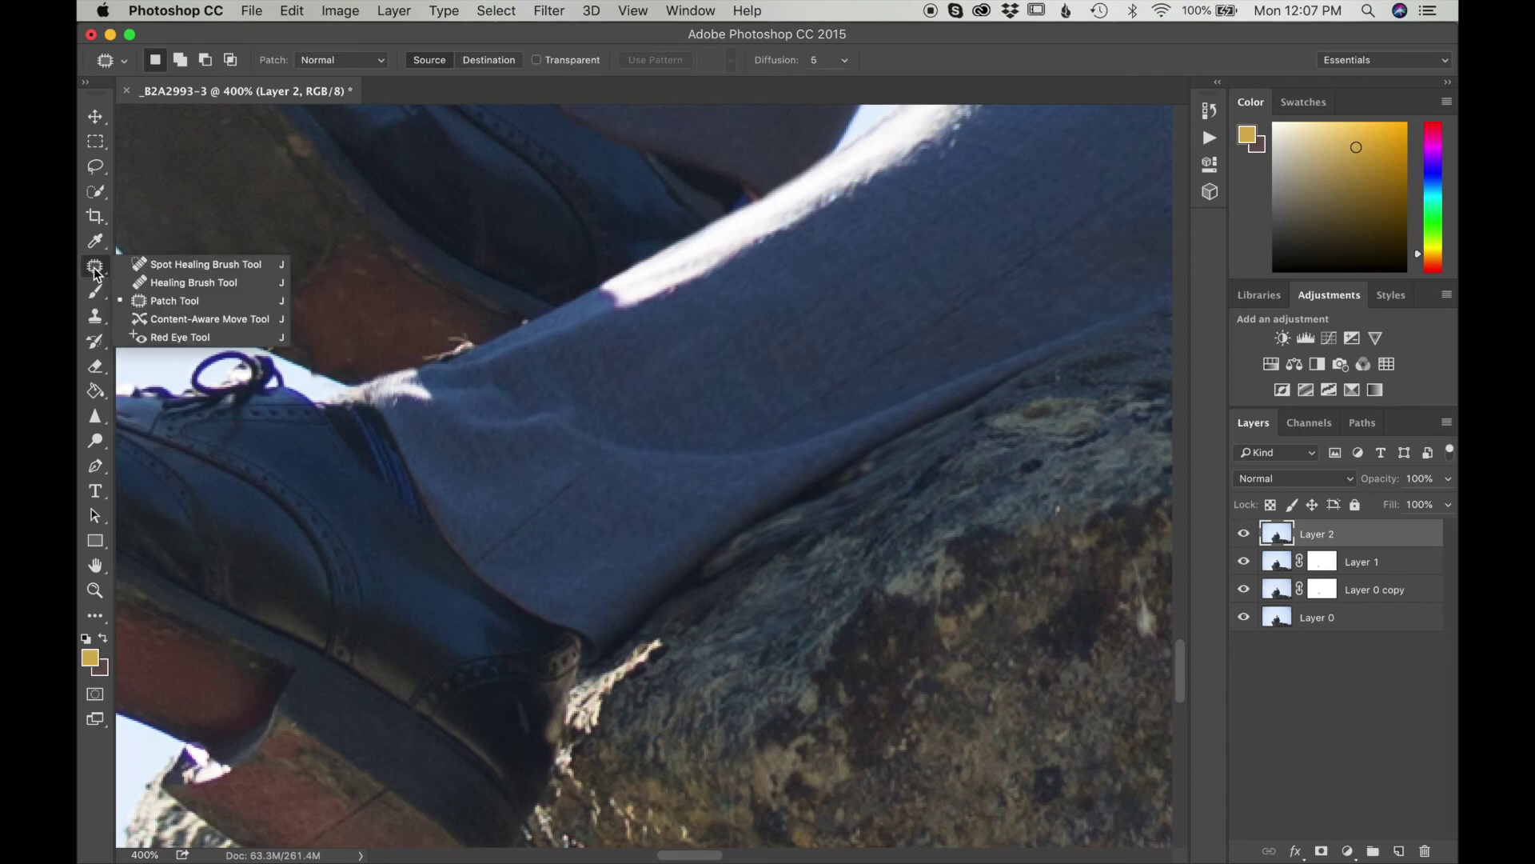
left_click(142, 265)
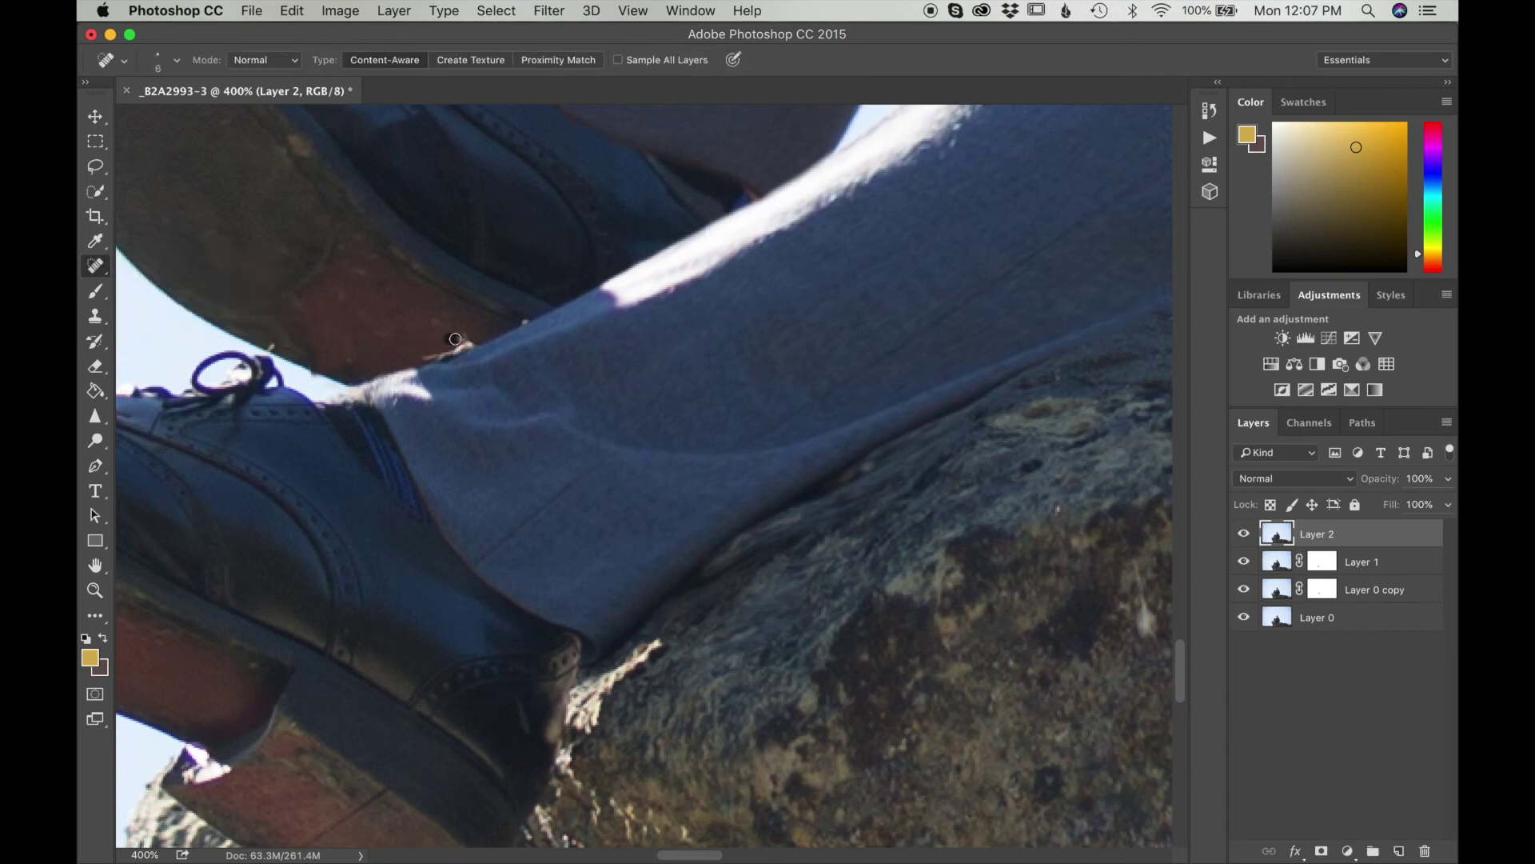
left_click_drag(425, 356, 478, 339)
left_click_drag(431, 362, 484, 339)
Step: Zoom out from the trouser close-up to 33.3% to show the whole photo
key("z")
left_click(597, 426, "alt")
left_click(597, 429, "alt")
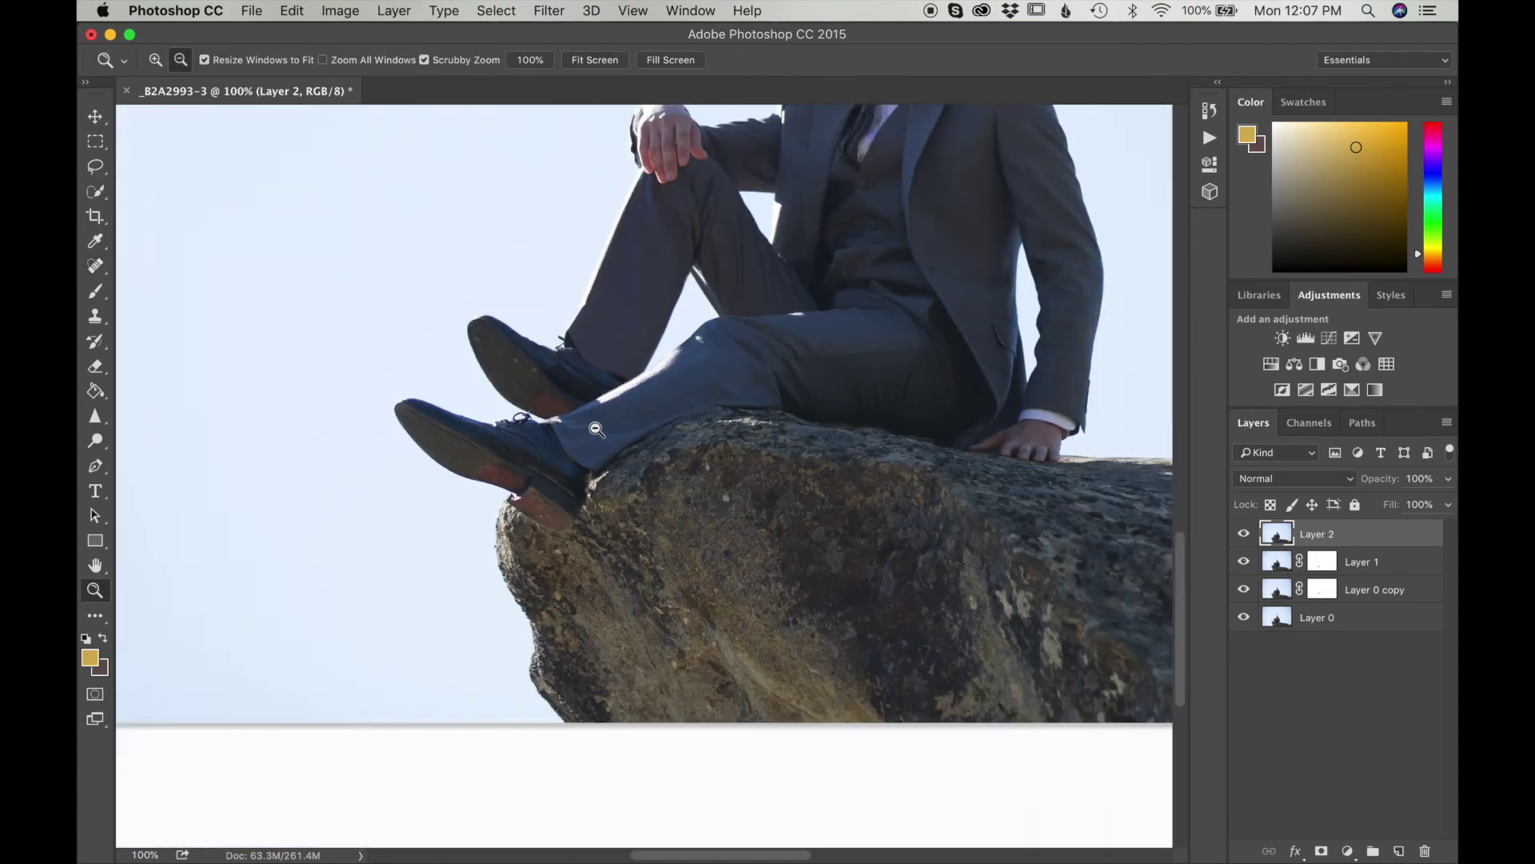
left_click(596, 429, "alt")
left_click(596, 429, "alt")
left_click(596, 430, "alt")
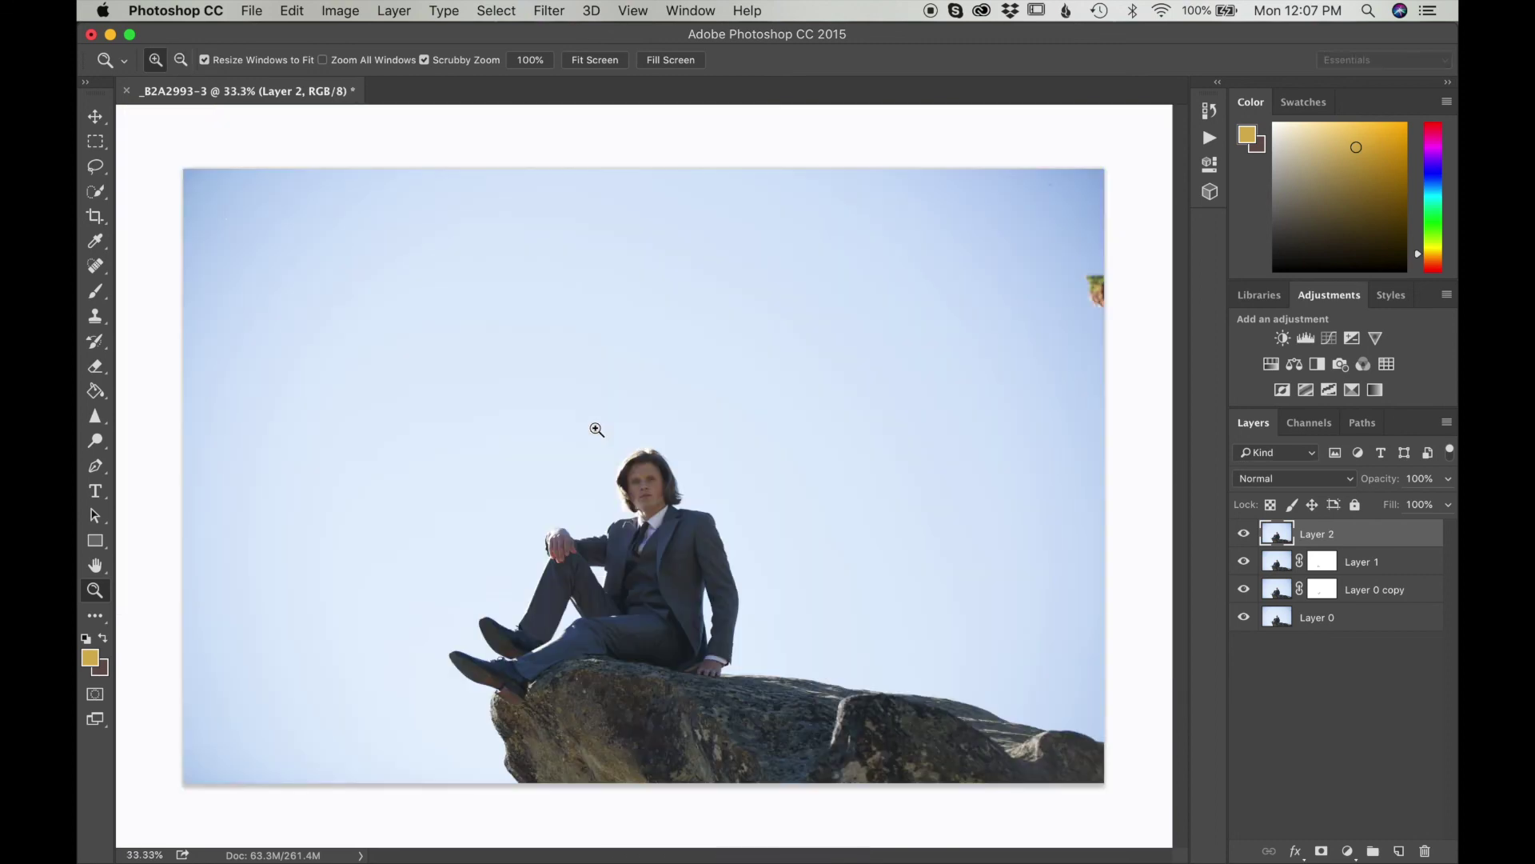